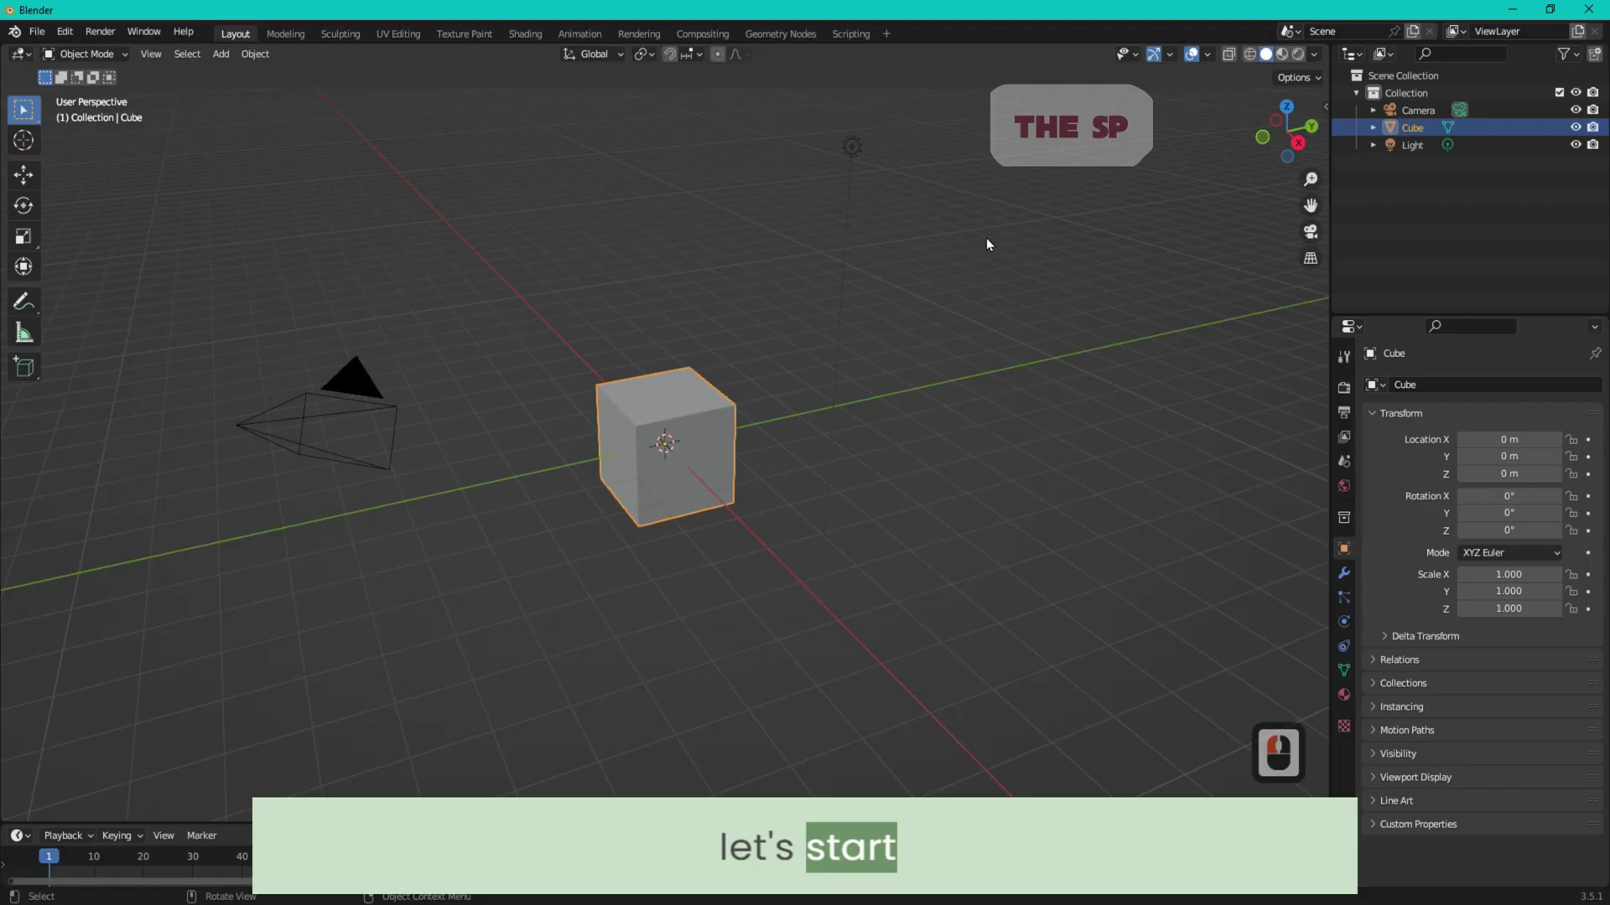
# - Select the default cube and delete it, leaving only the camera and light
pyautogui.click(665, 440)
pyautogui.press('Delete')
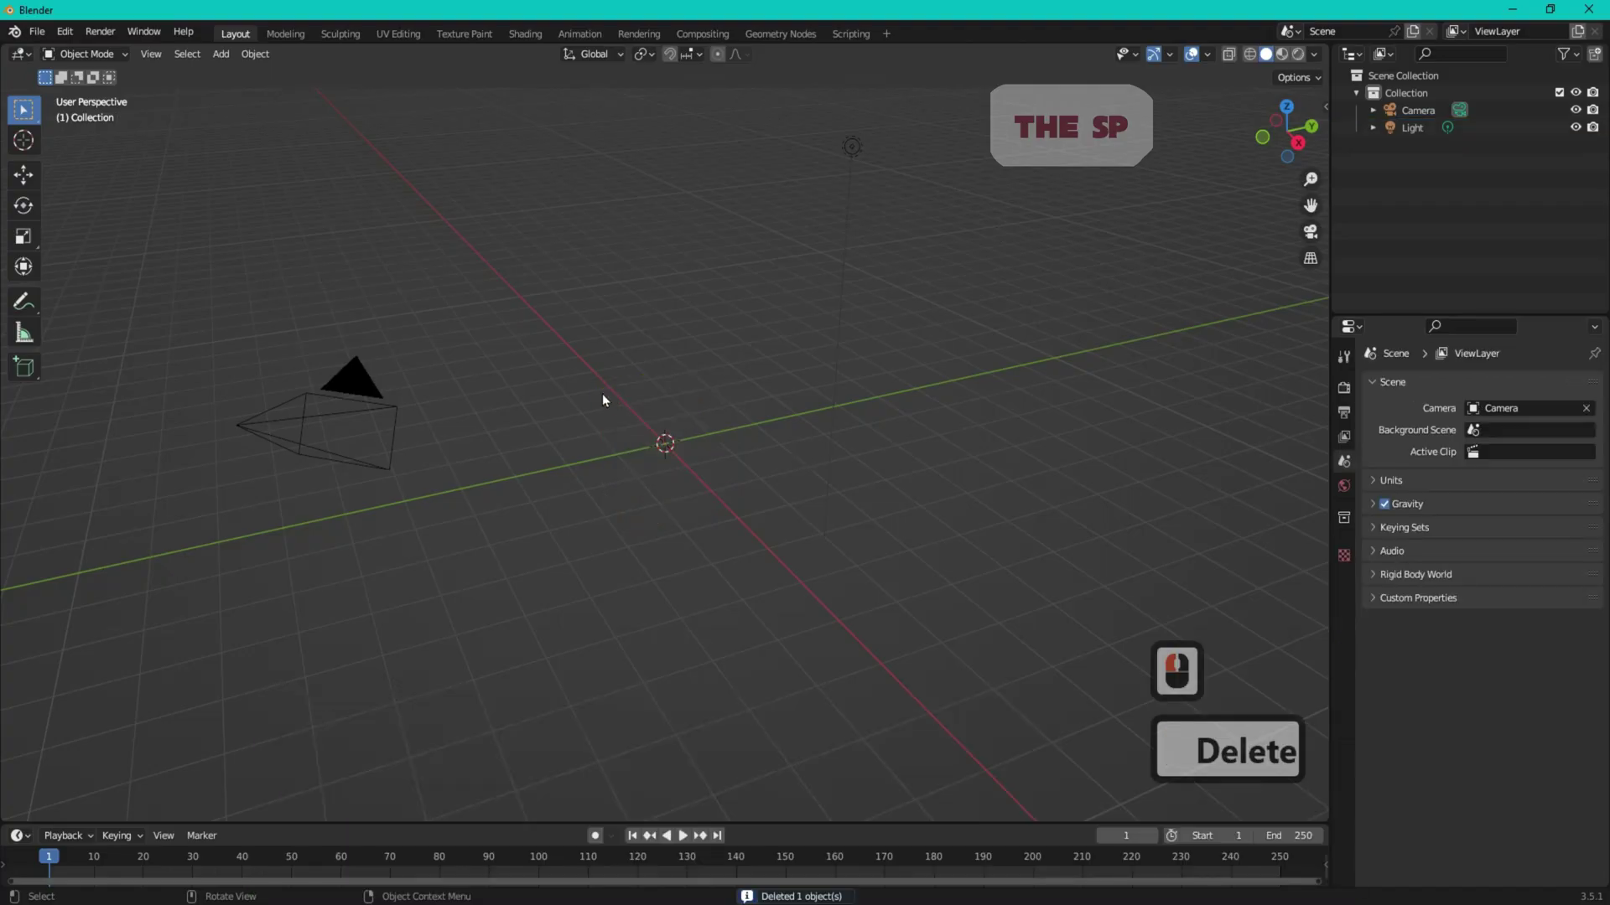
# - Add a mesh plane at the world origin and zoom in on it
pyautogui.click(221, 58)
pyautogui.moveTo(245, 74)
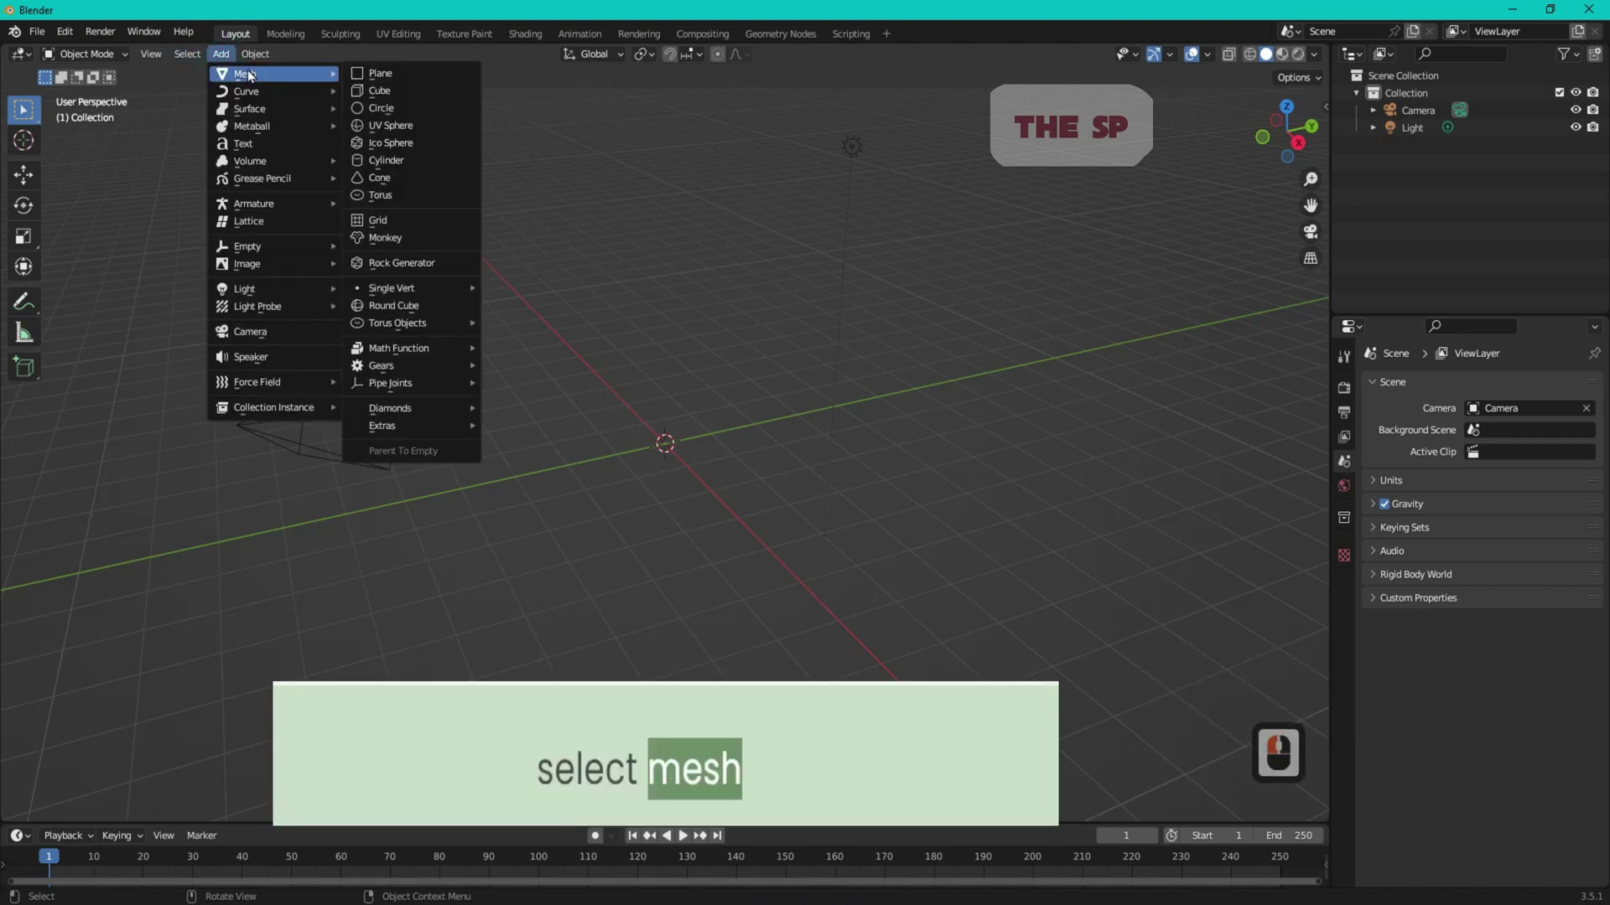
pyautogui.click(391, 77)
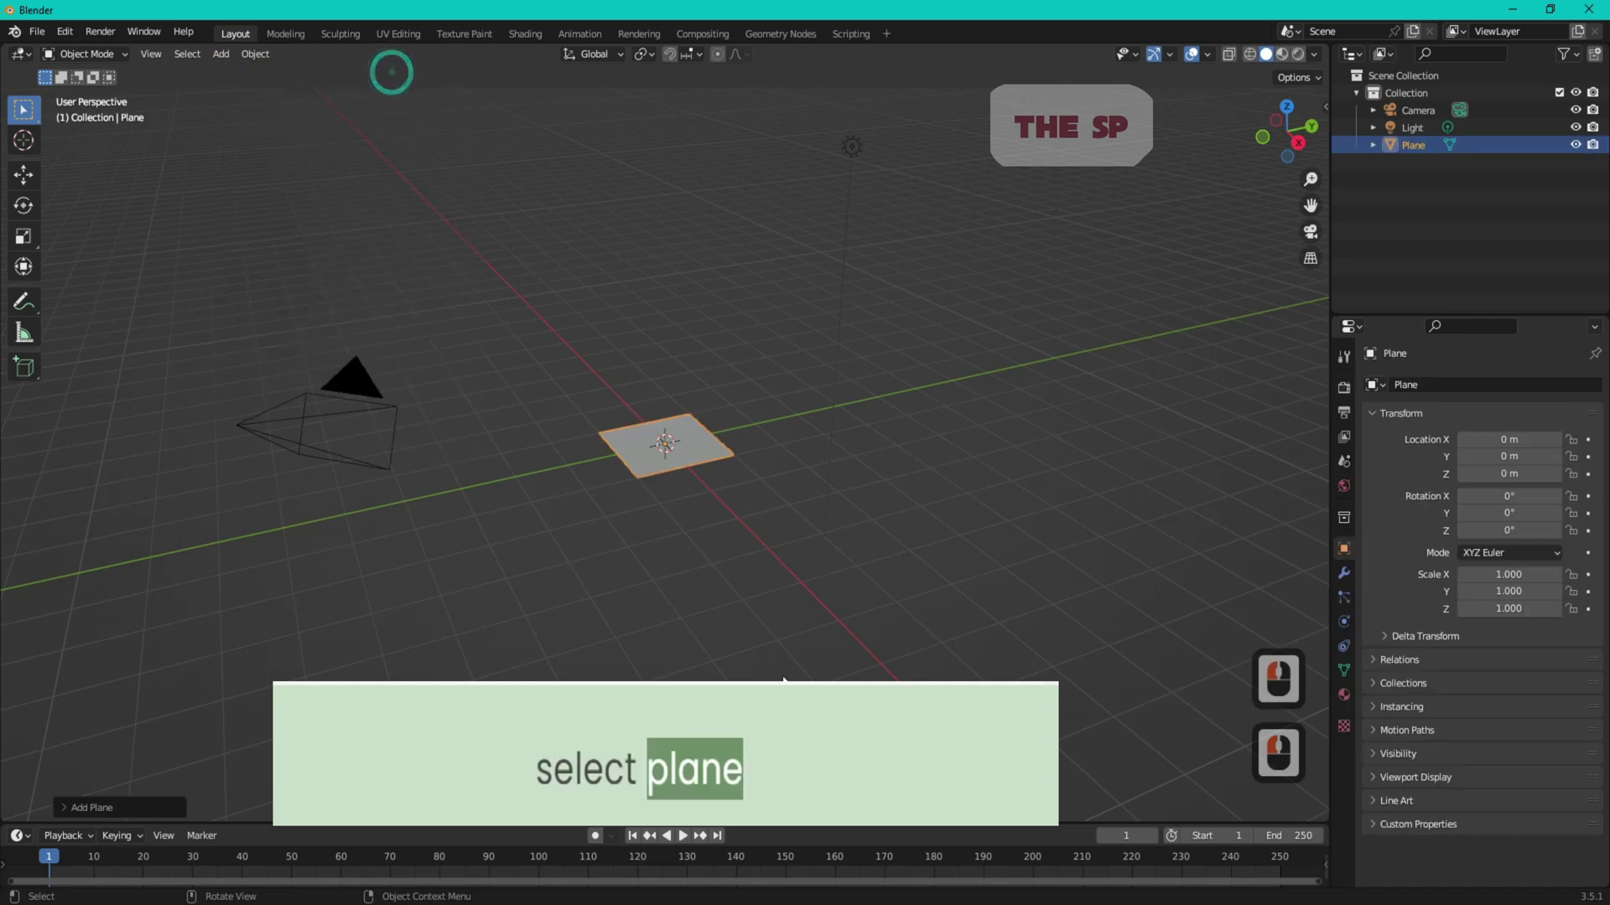
pyautogui.scroll(1, 681, 430)
pyautogui.scroll(6, 705, 486)
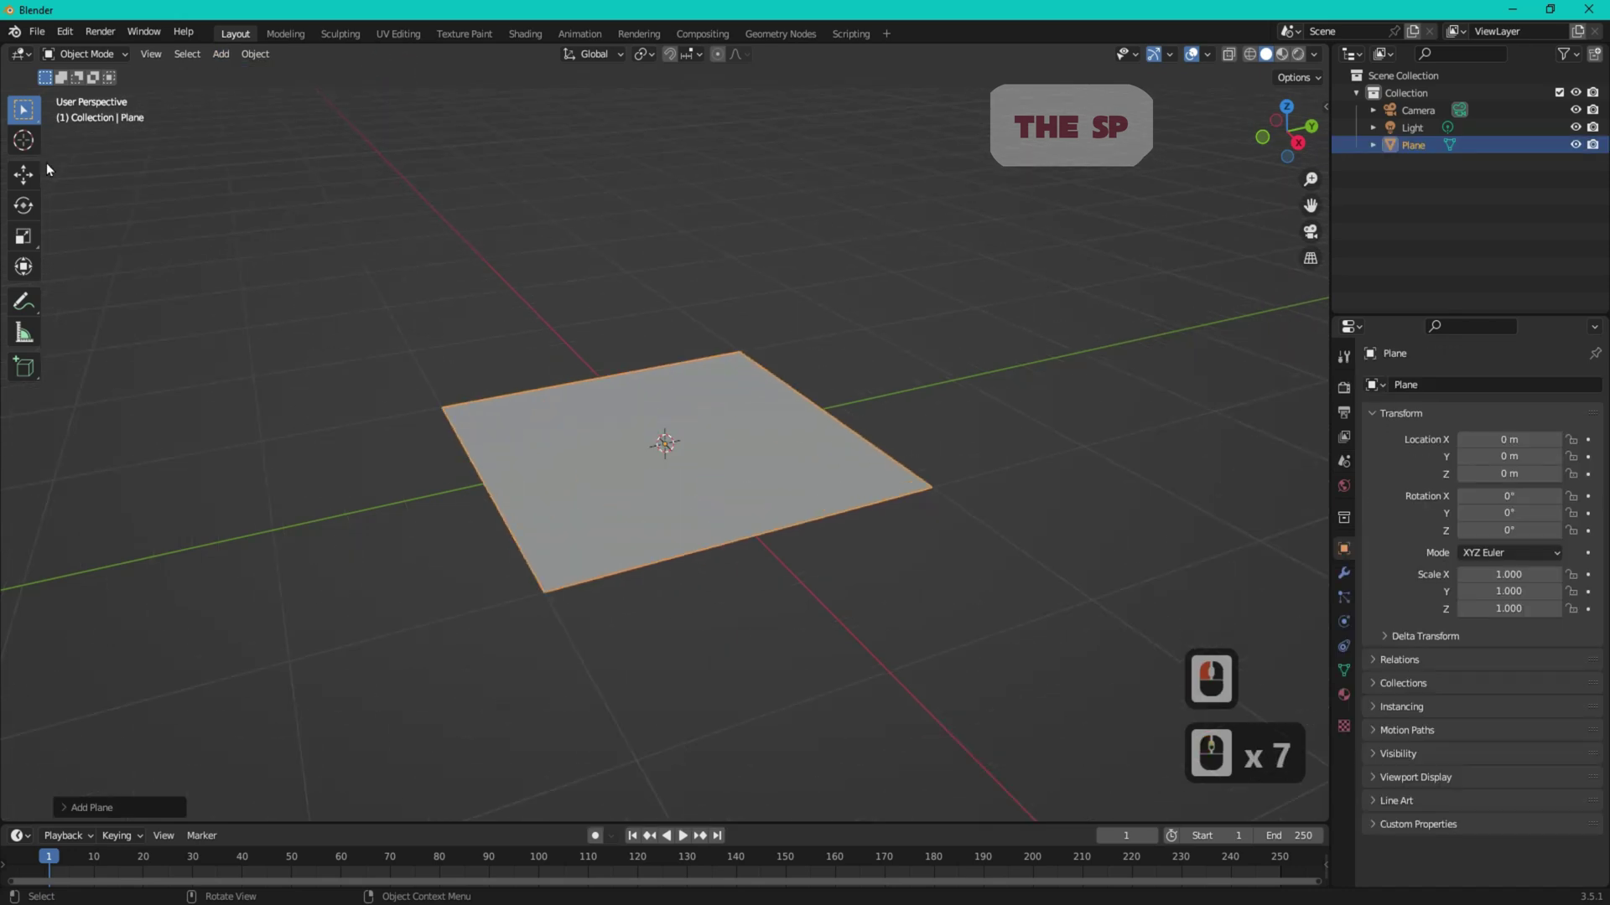
pyautogui.click(86, 52)
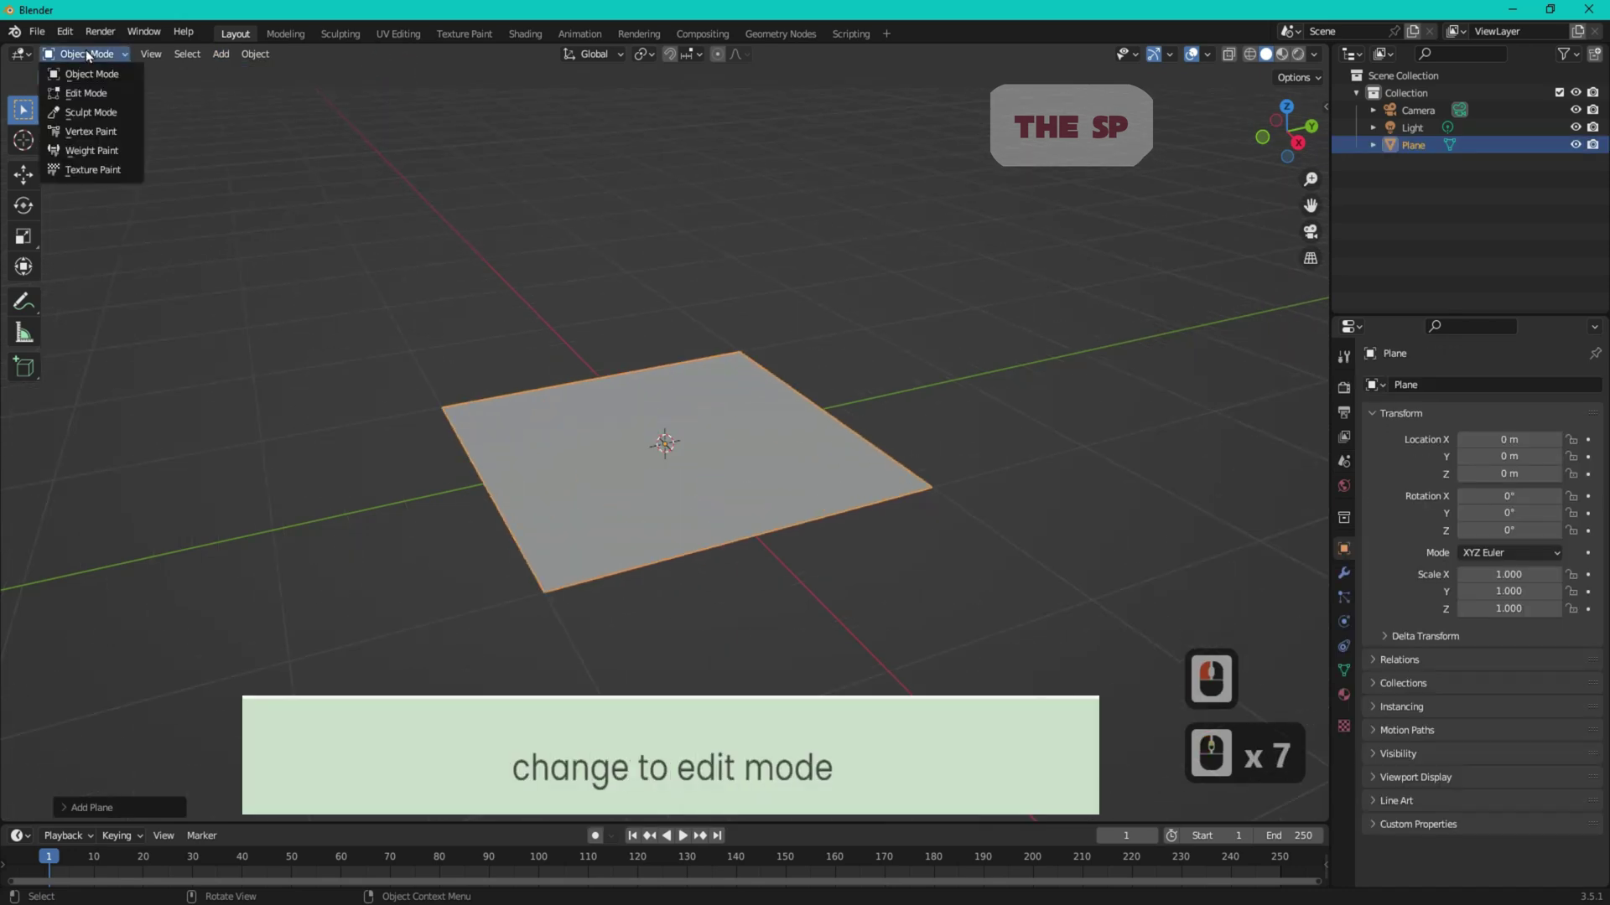
# - In Edit Mode, raise two diagonal corner vertices of the plane along Z, then select all
pyautogui.click(80, 93)
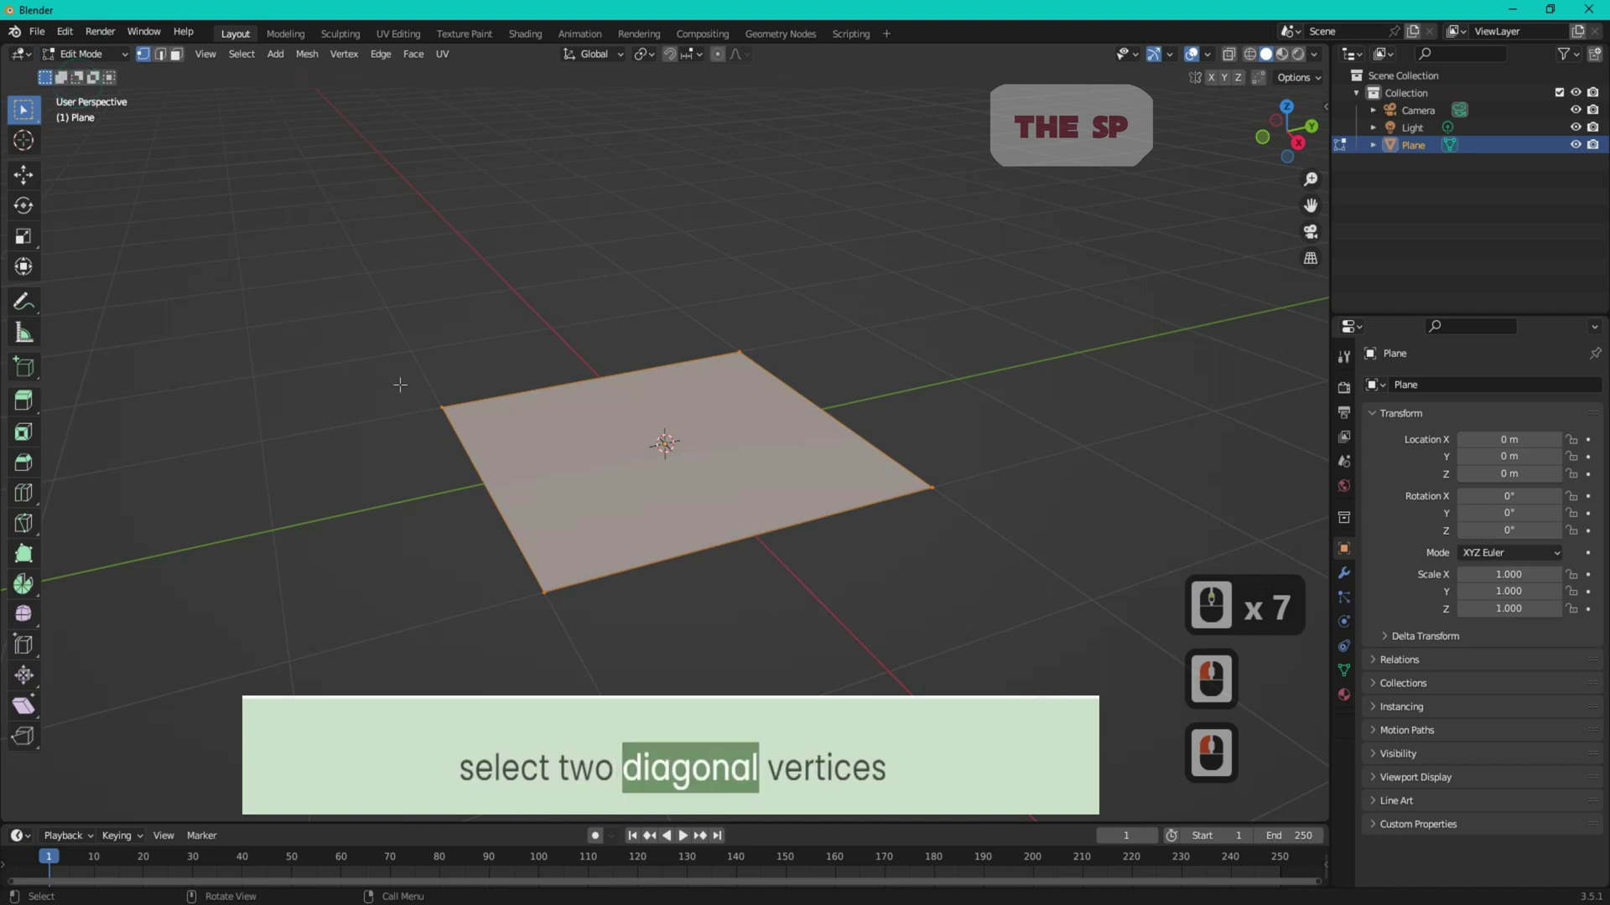
pyautogui.moveTo(397, 382); pyautogui.dragTo(978, 520)
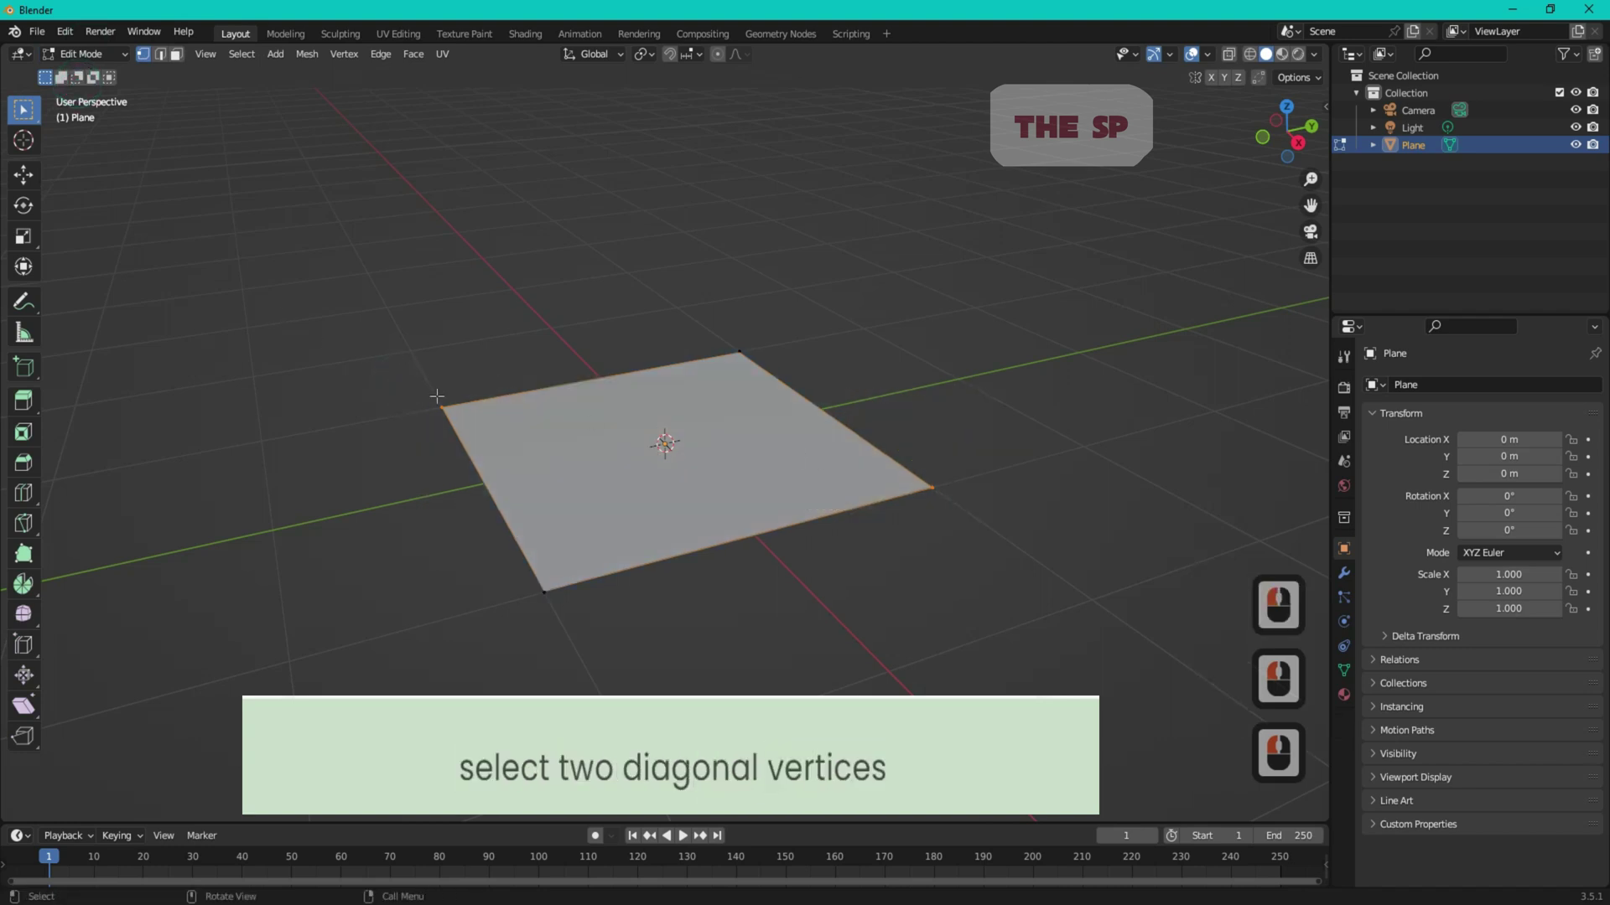
pyautogui.click(23, 174)
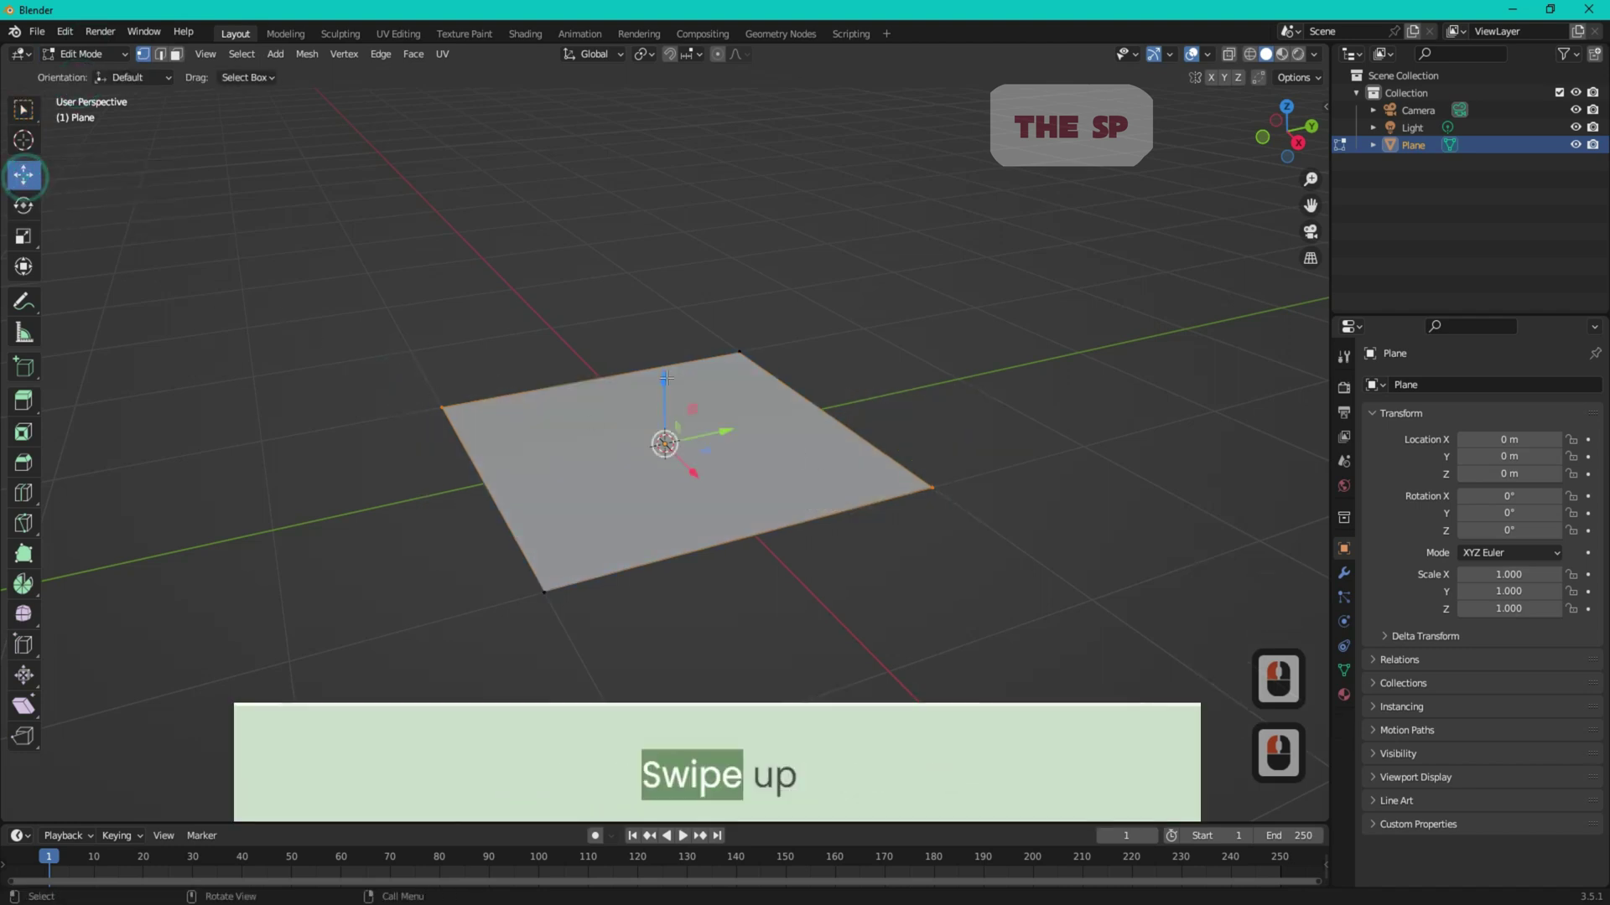
pyautogui.moveTo(675, 394); pyautogui.dragTo(691, 211)
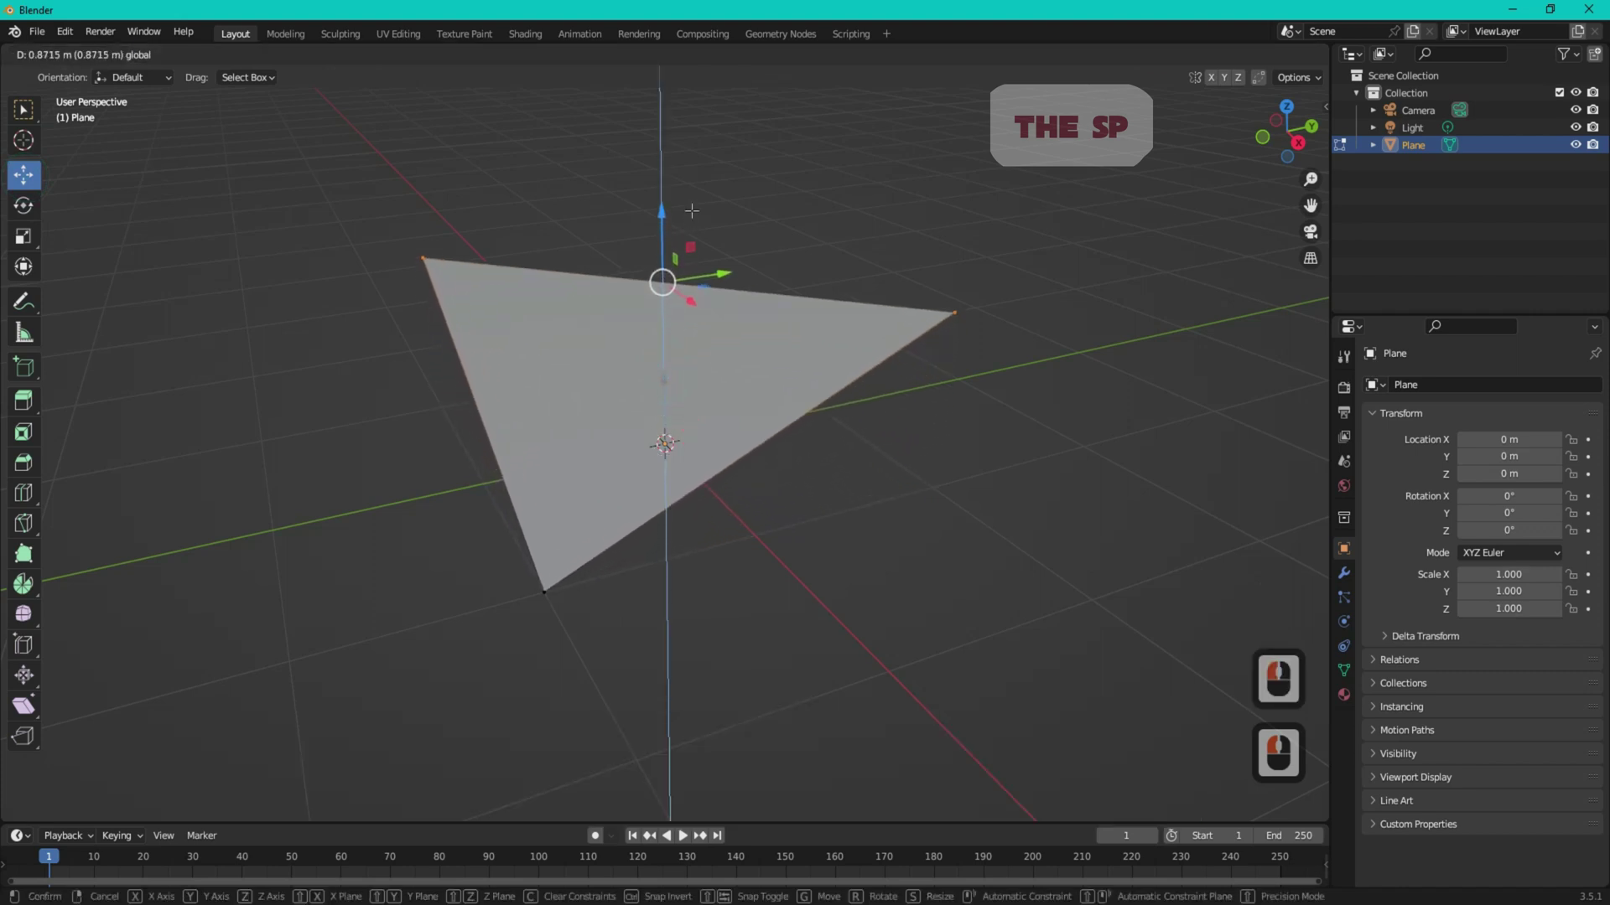
pyautogui.moveTo(692, 211); pyautogui.dragTo(687, 203)
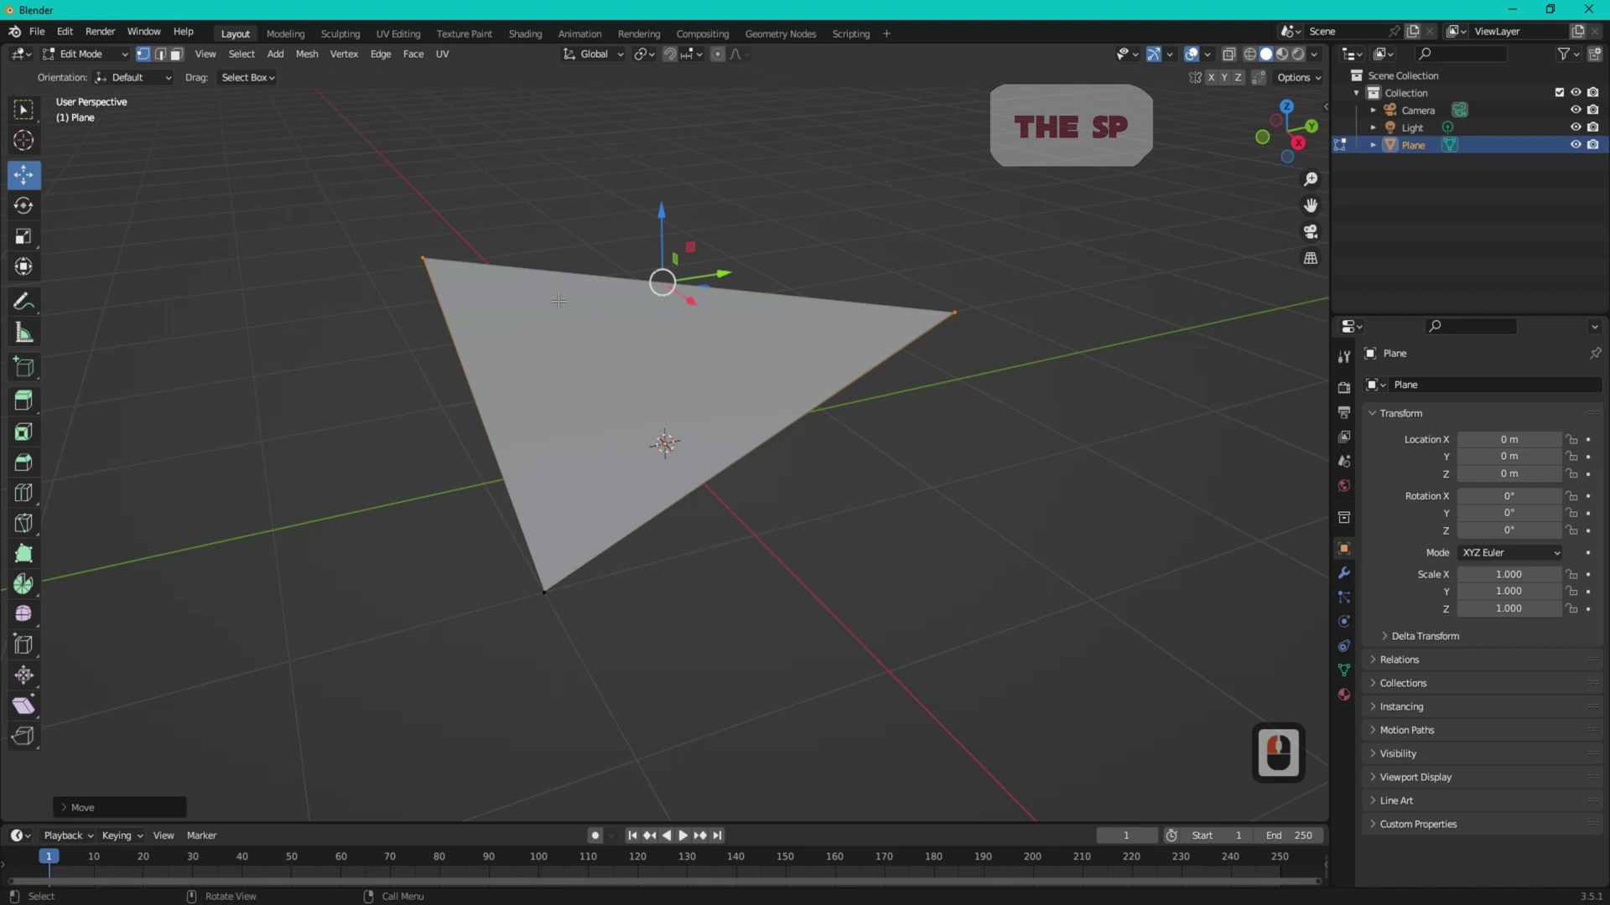
pyautogui.press('a')
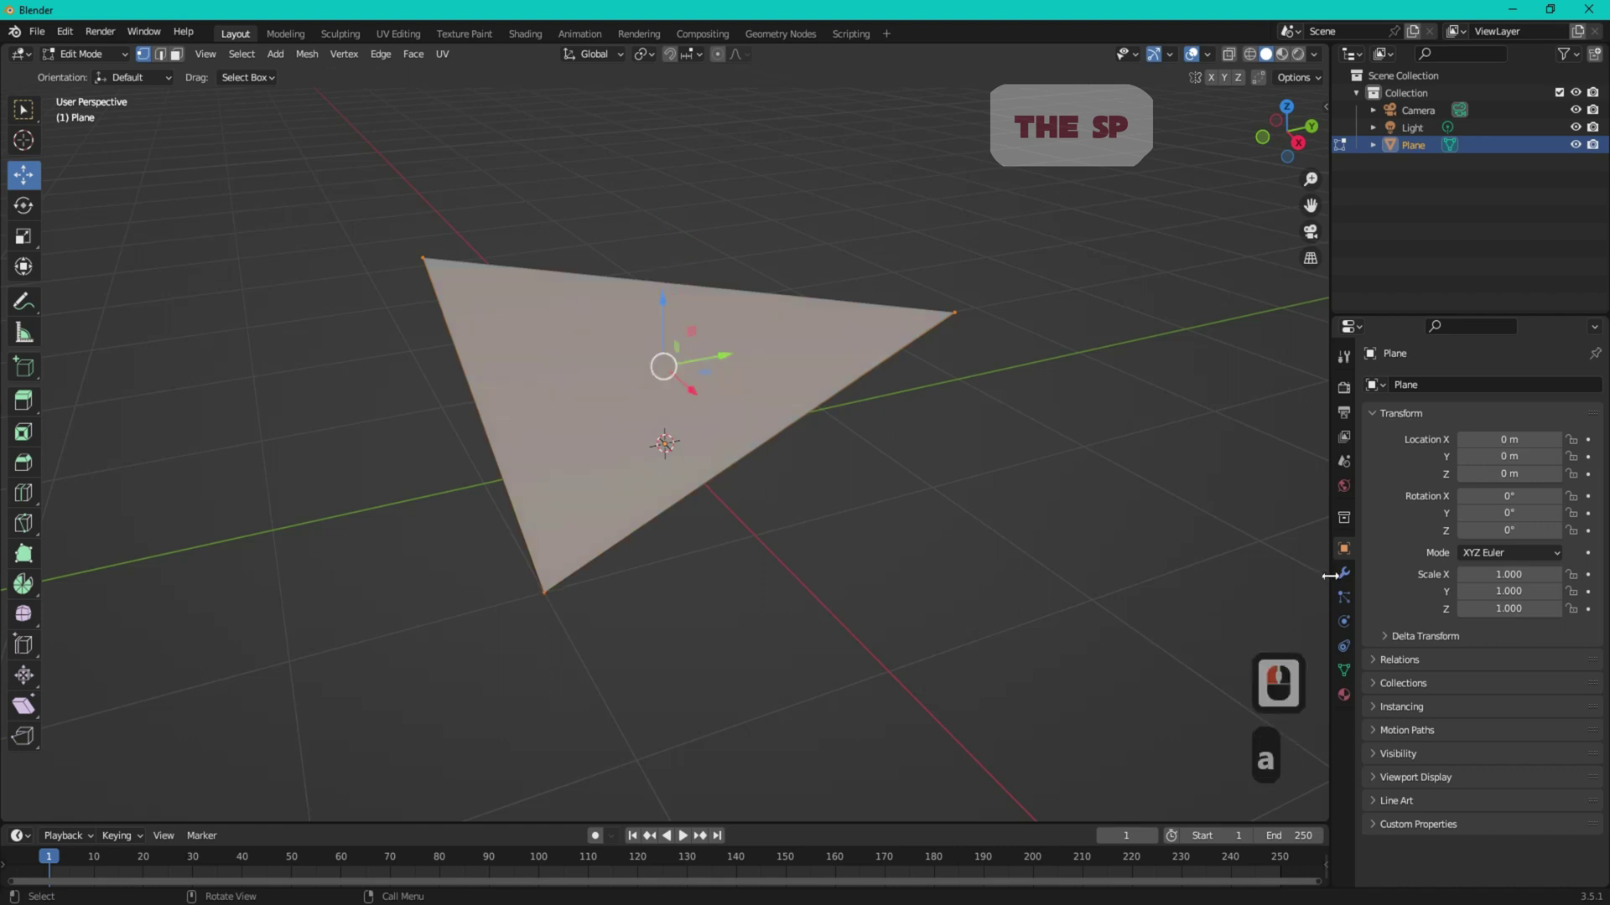
# - Add a Subdivision Surface modifier to the plane with viewport levels set to 5
pyautogui.click(1338, 577)
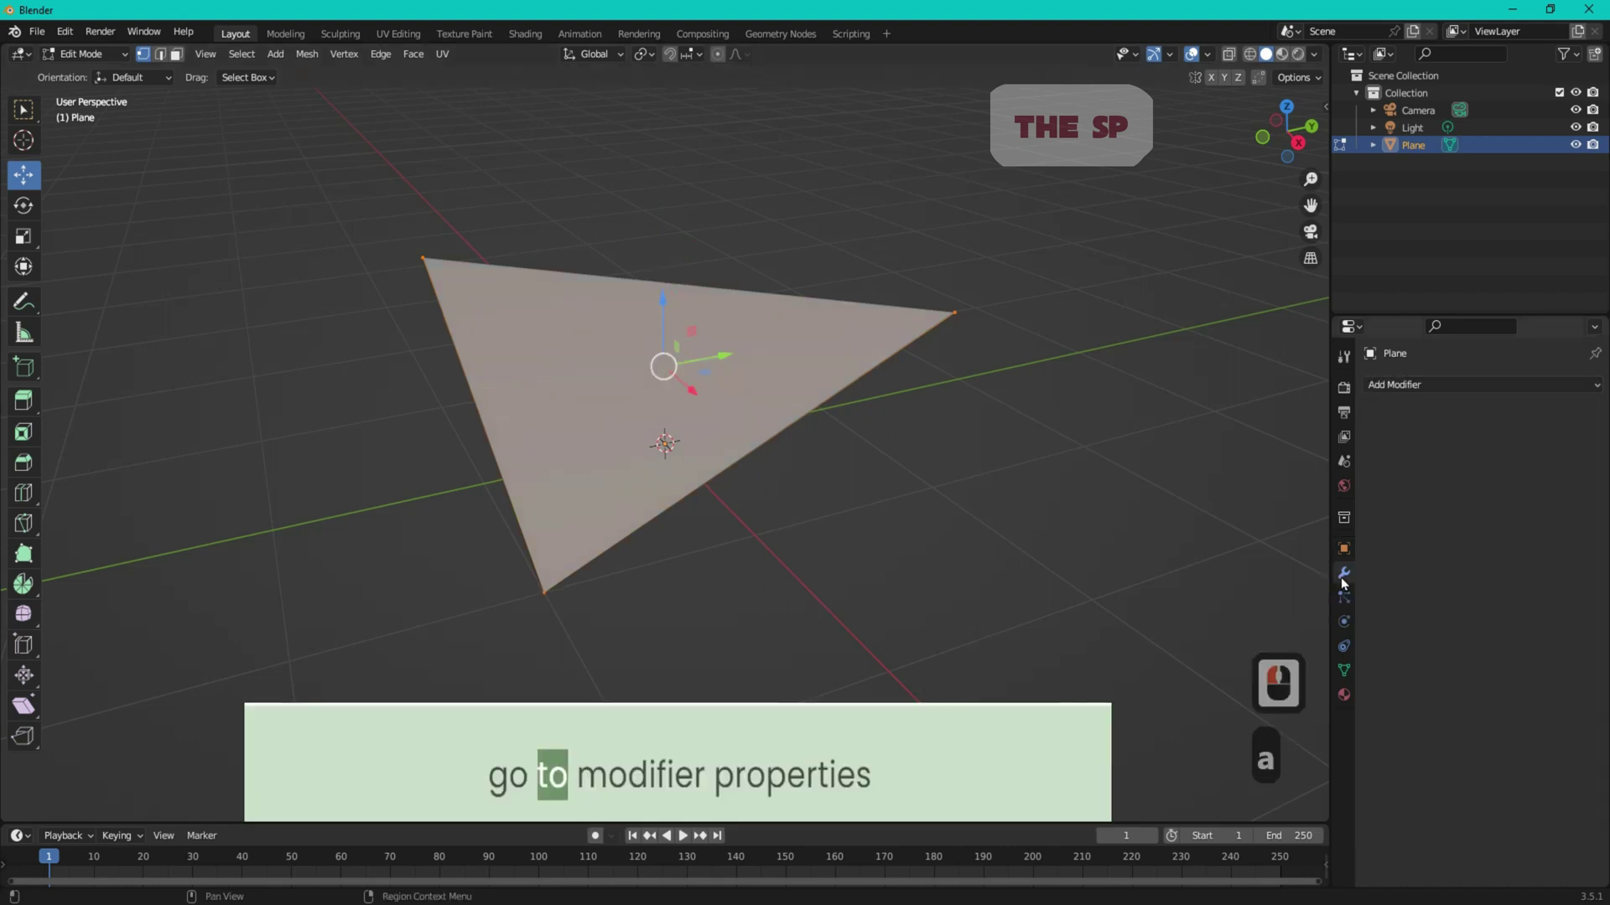
pyautogui.click(1428, 387)
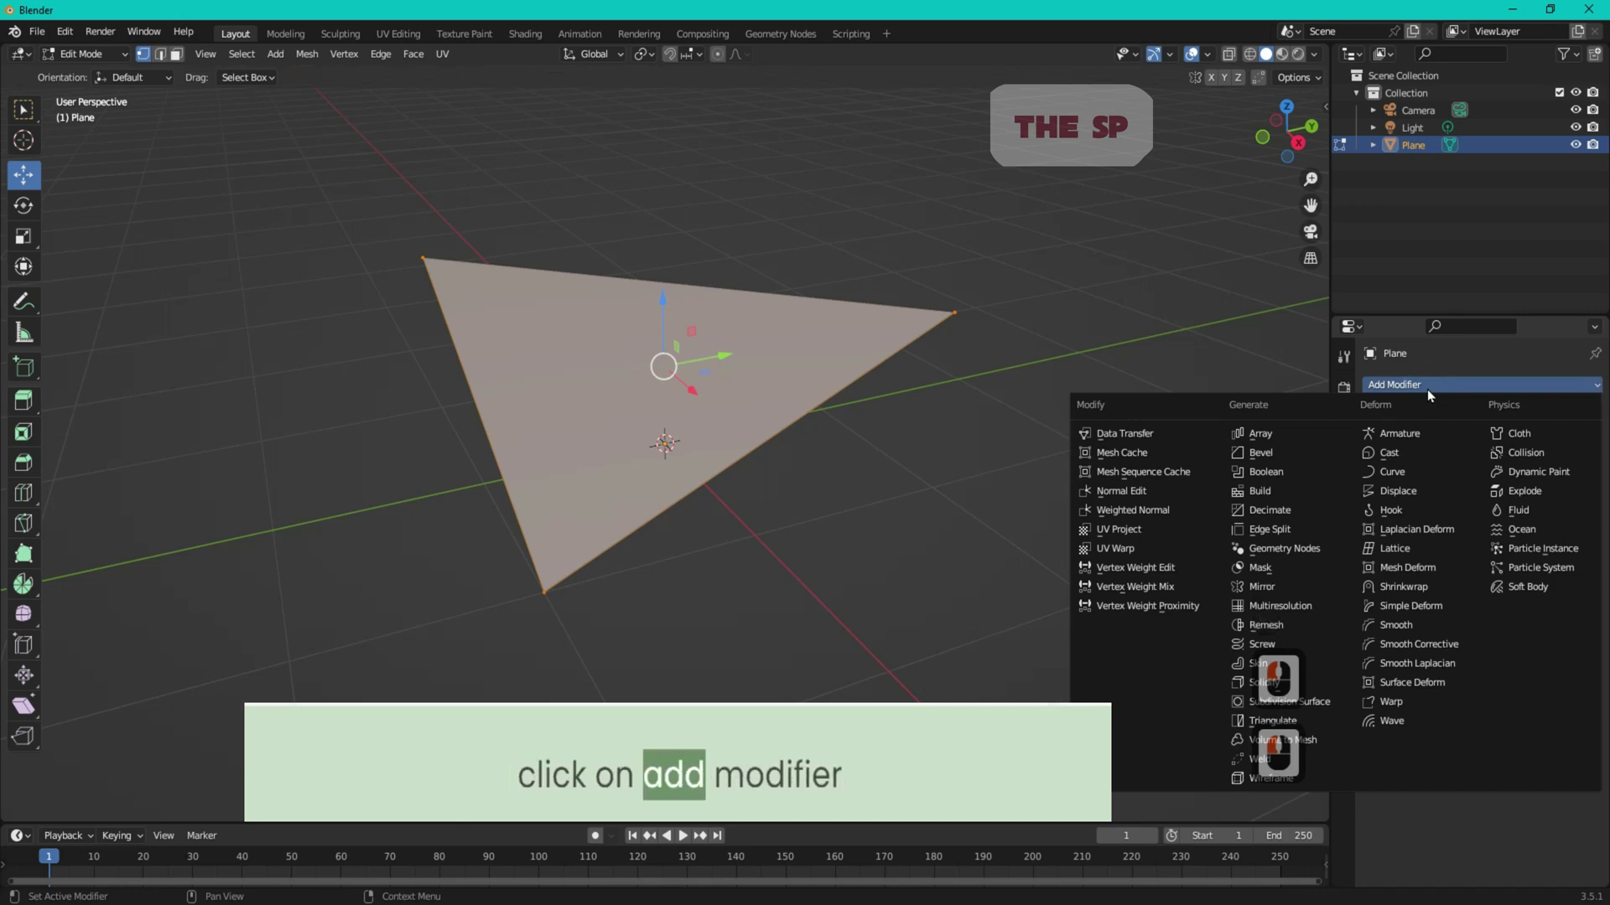
pyautogui.click(1250, 702)
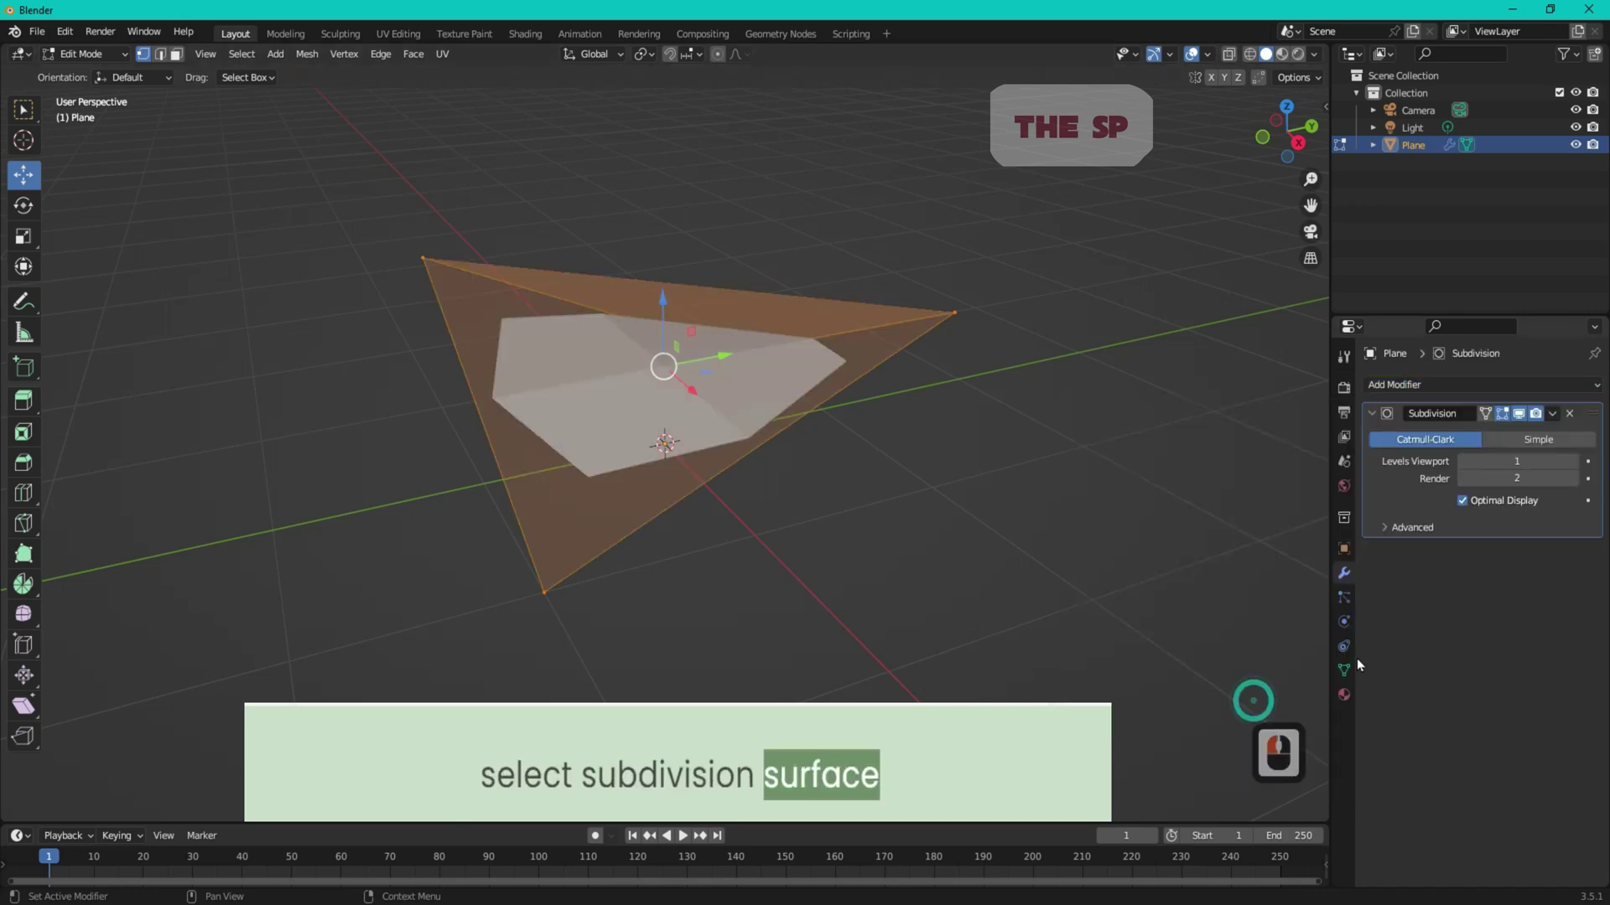
pyautogui.click(1573, 461)
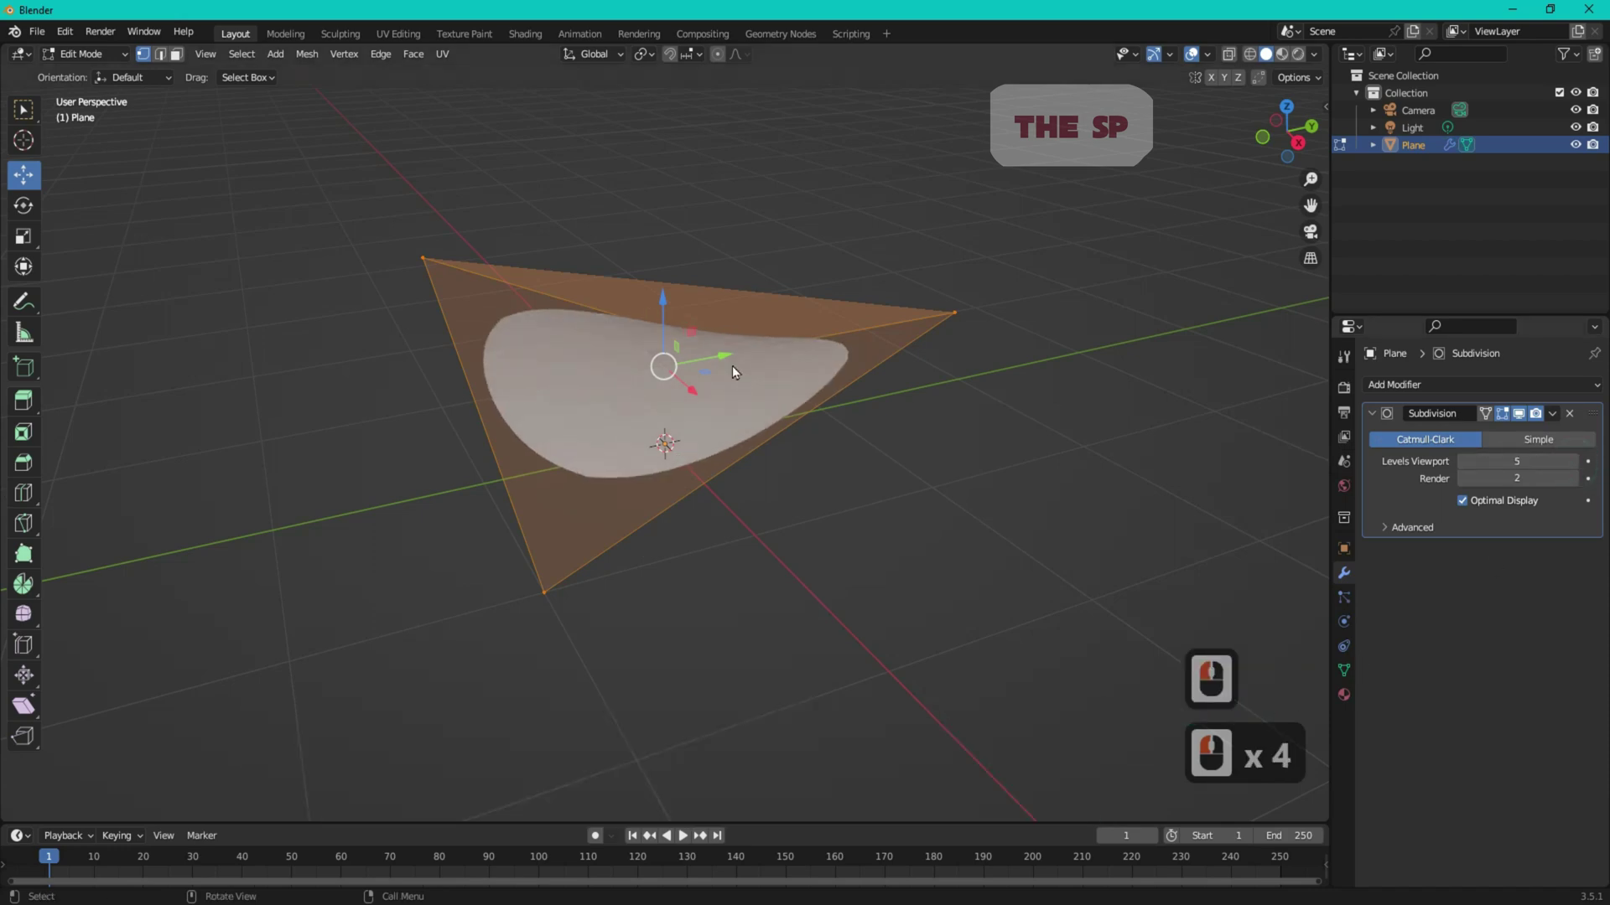
pyautogui.moveTo(1287, 127); pyautogui.dragTo(1286, 144)
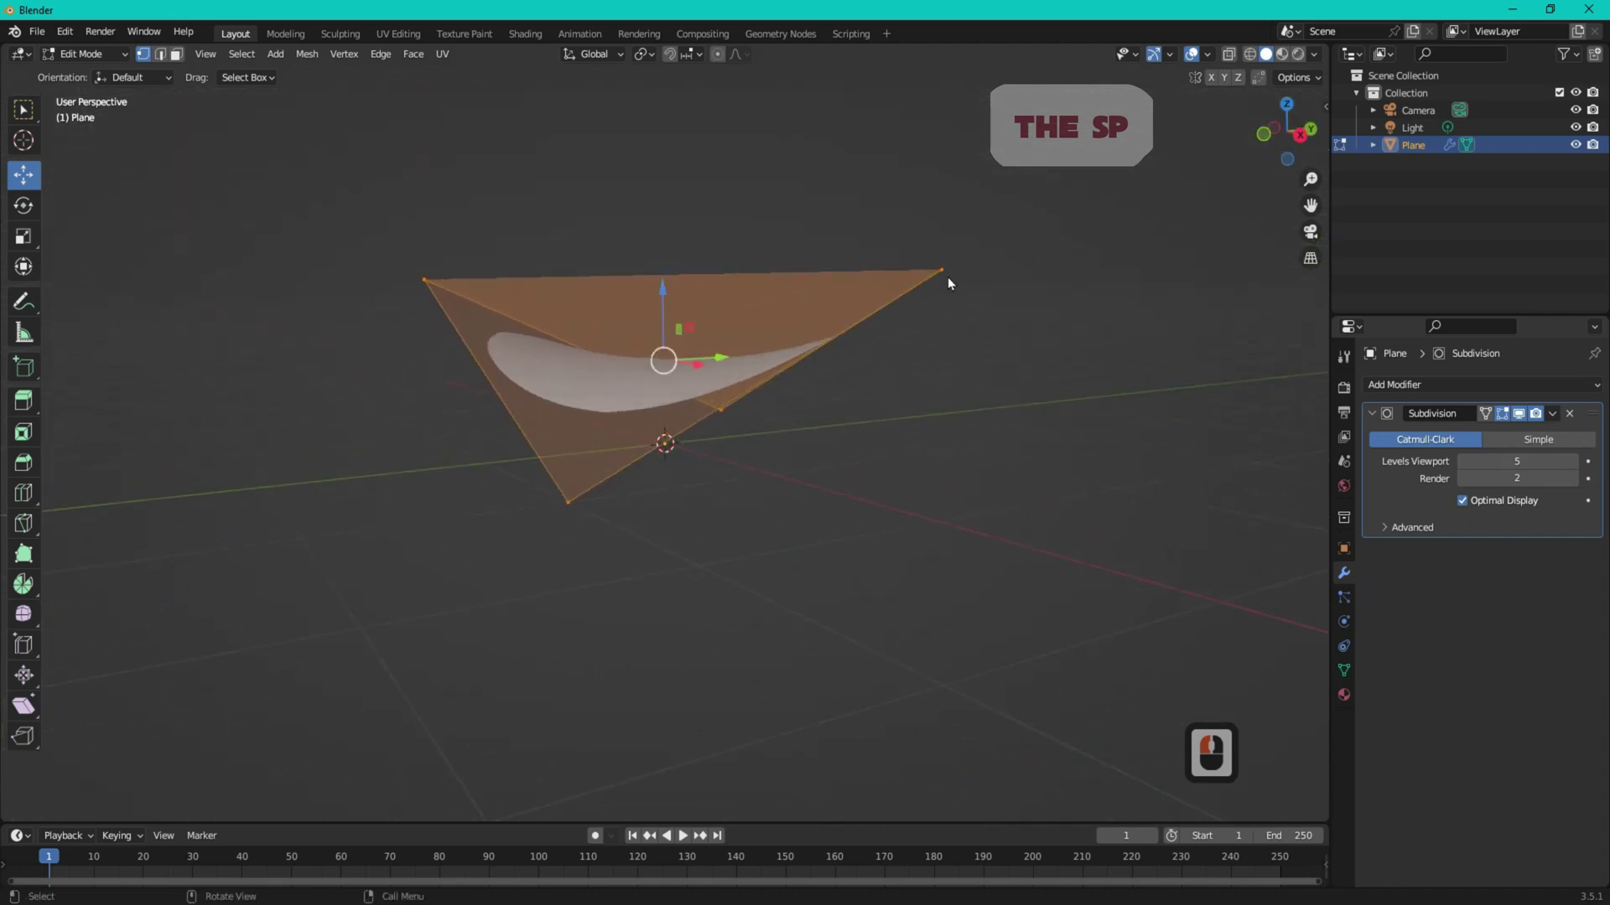
# - Move the top-right, left and bottom corner vertices inward to round the chip outline
pyautogui.click(942, 270)
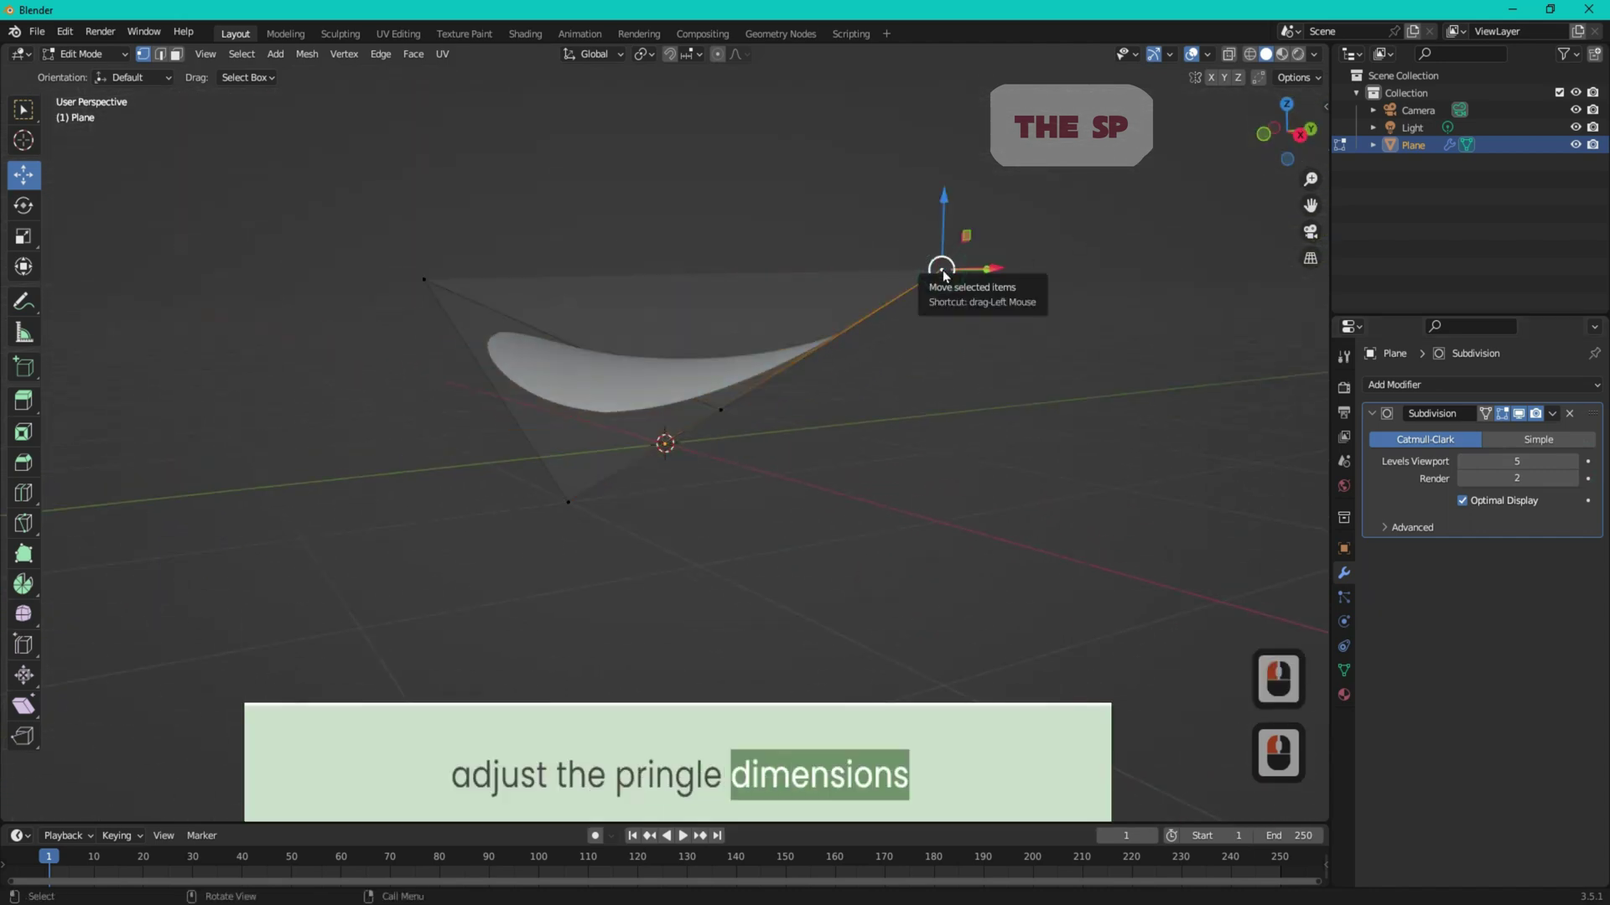
pyautogui.press('g')
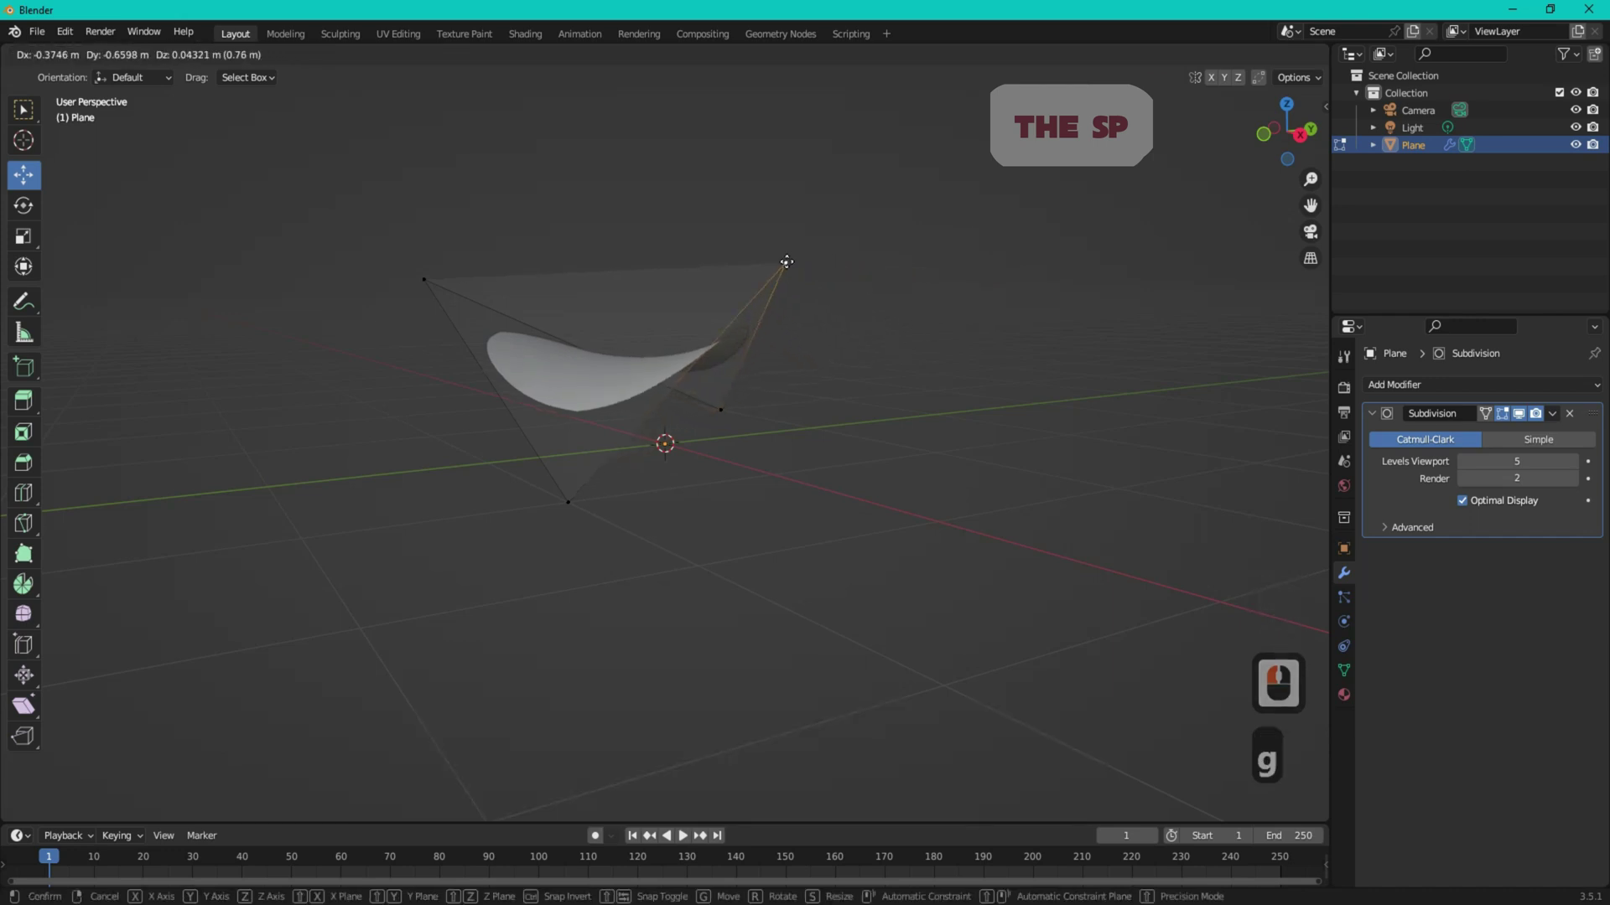
pyautogui.click(786, 262)
pyautogui.click(422, 281)
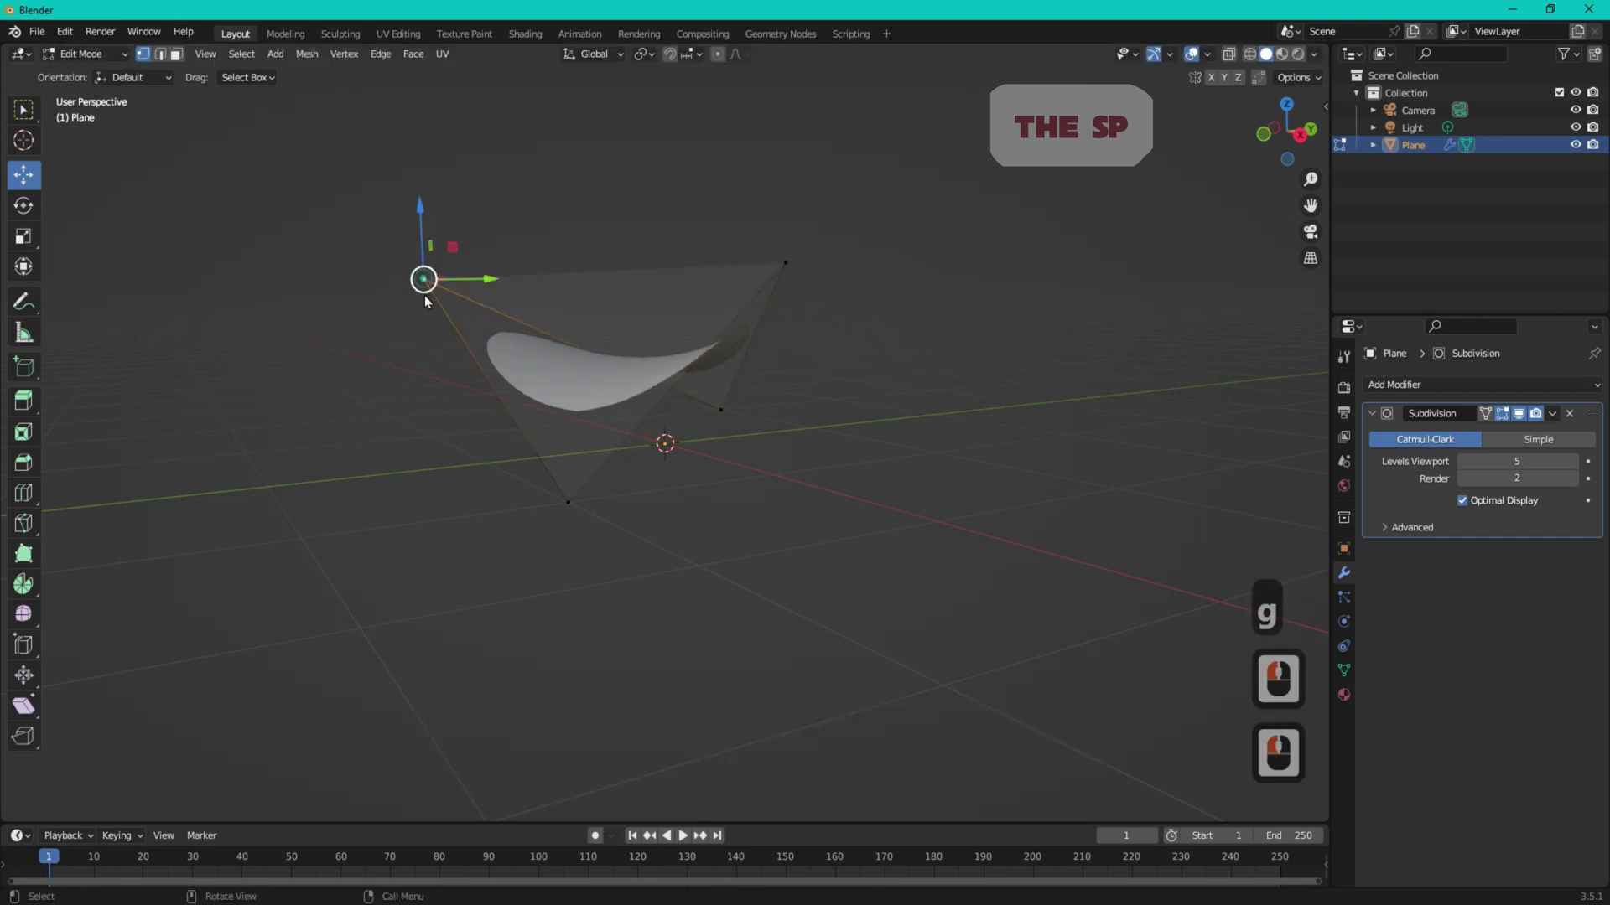
pyautogui.press('g')
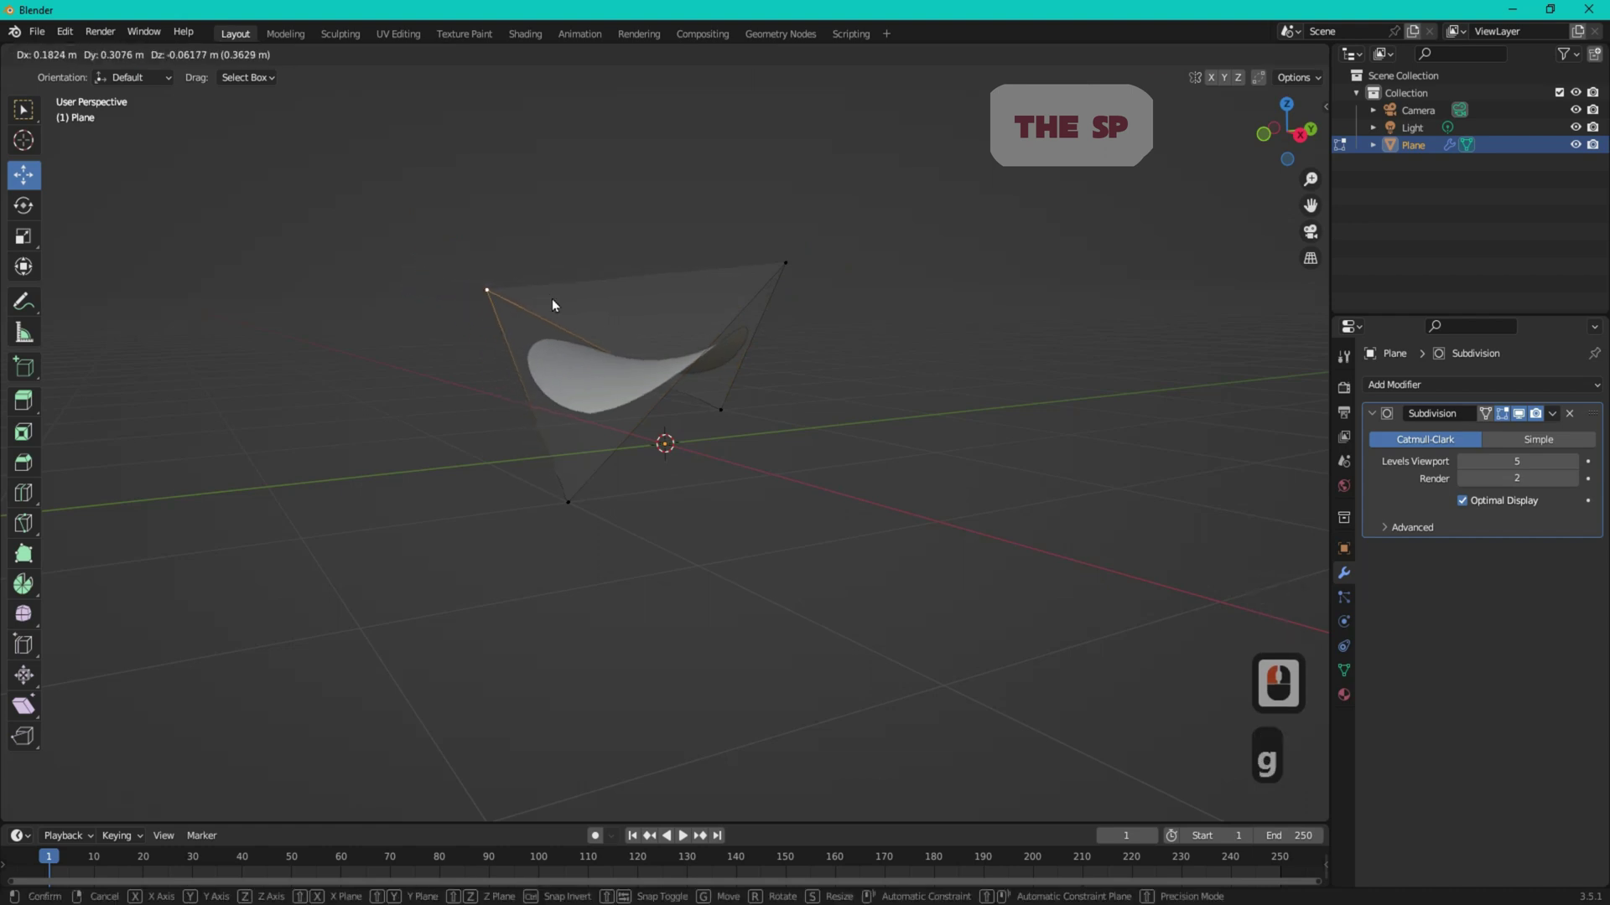
pyautogui.click(552, 299)
pyautogui.click(567, 505)
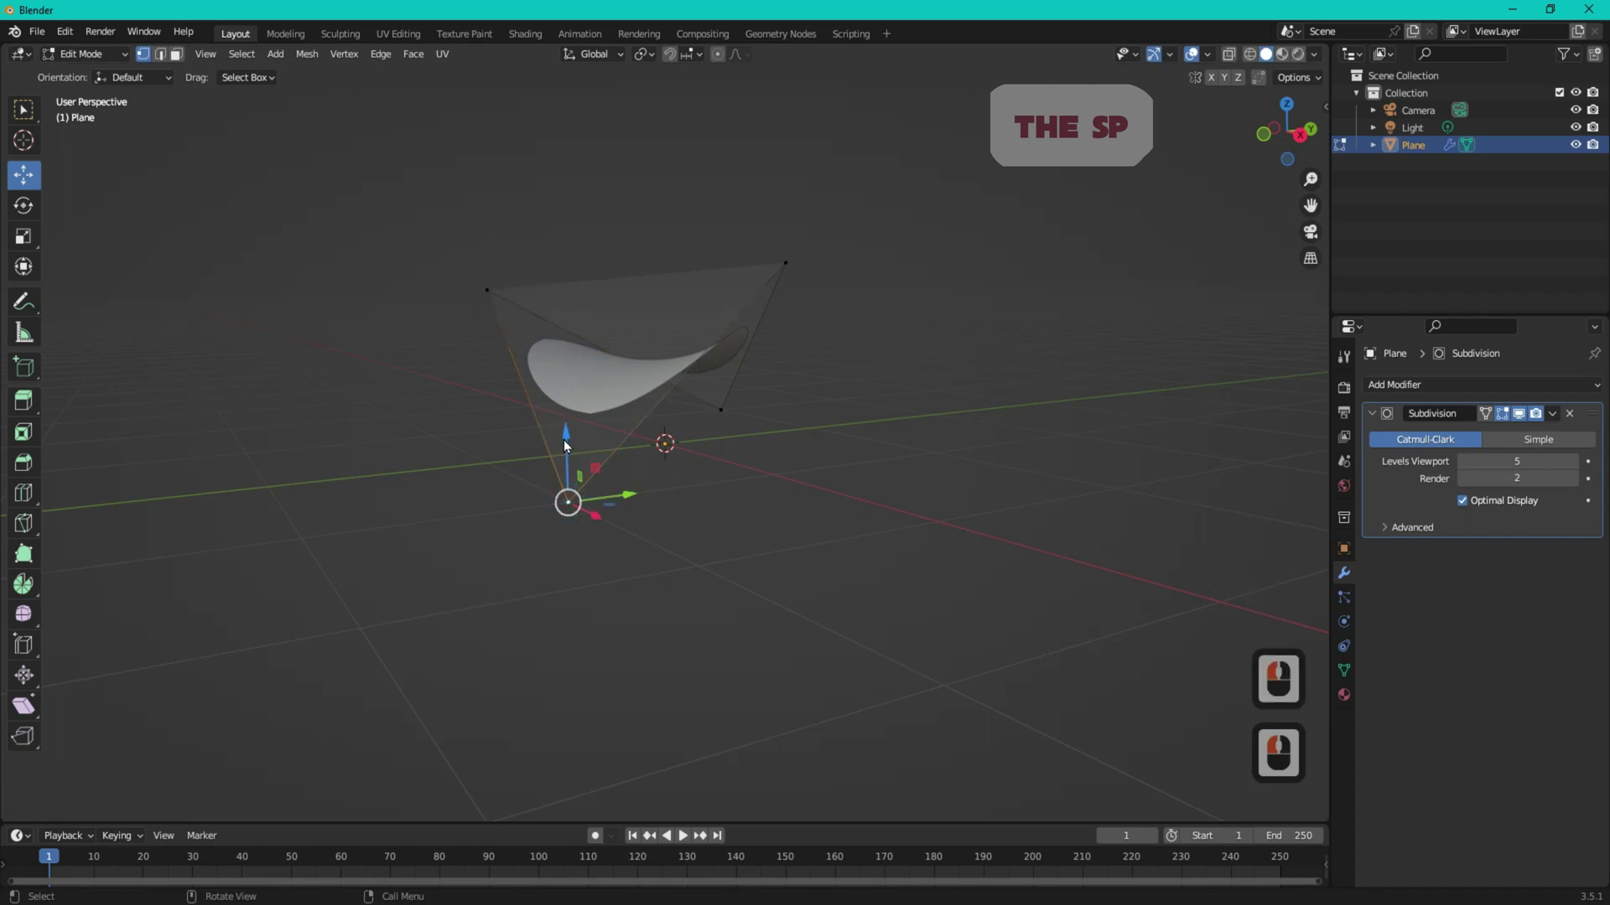
pyautogui.press('g')
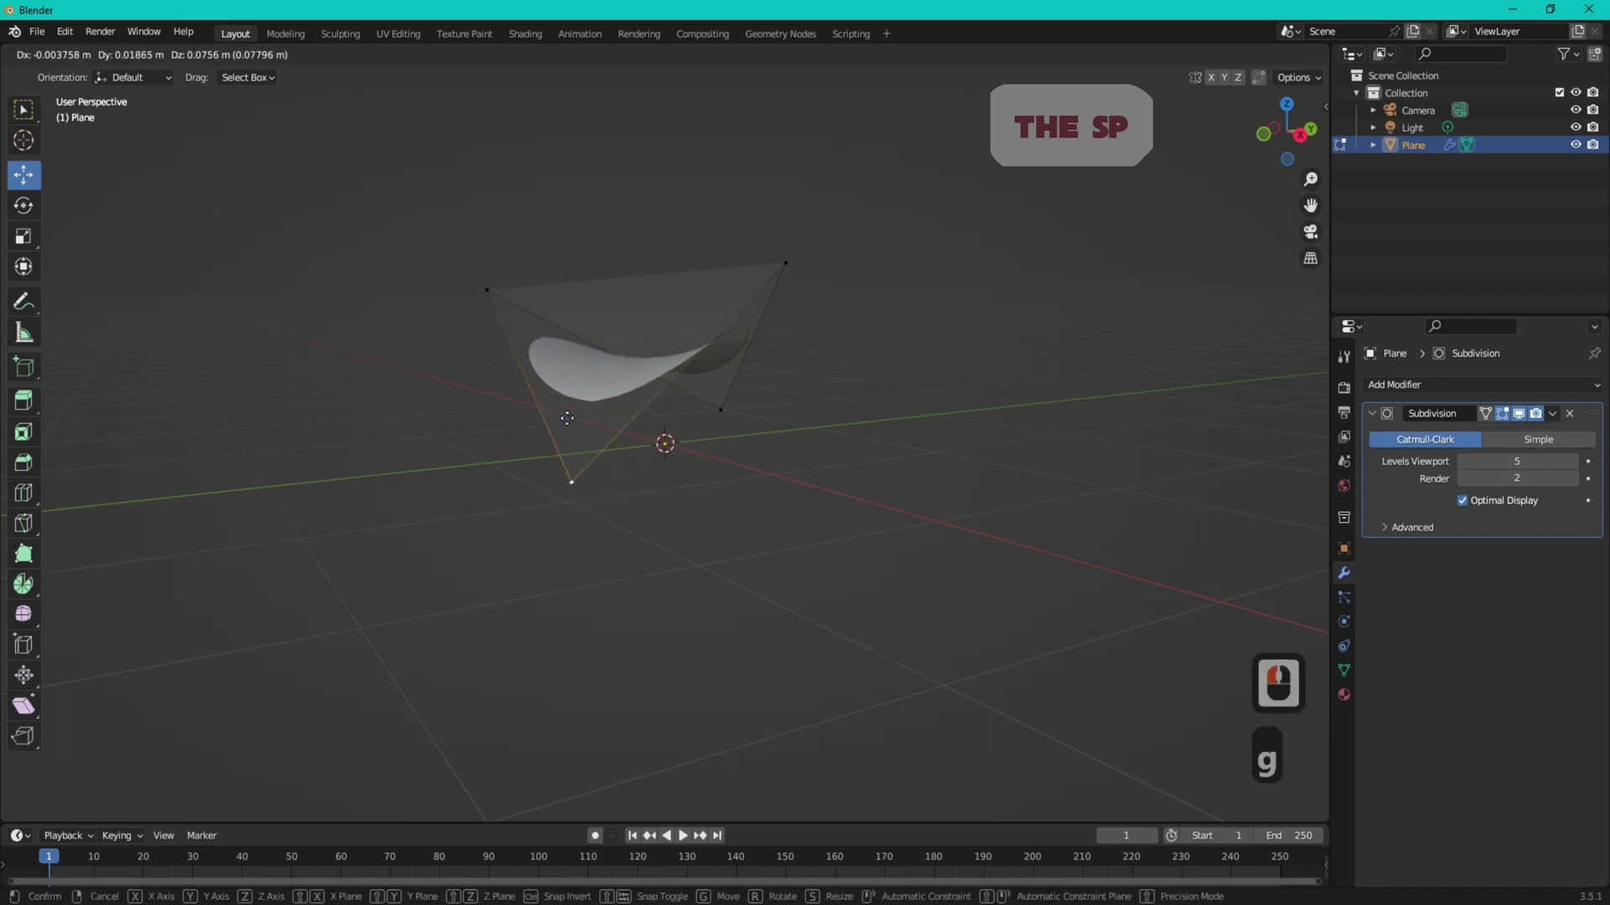
pyautogui.click(601, 438)
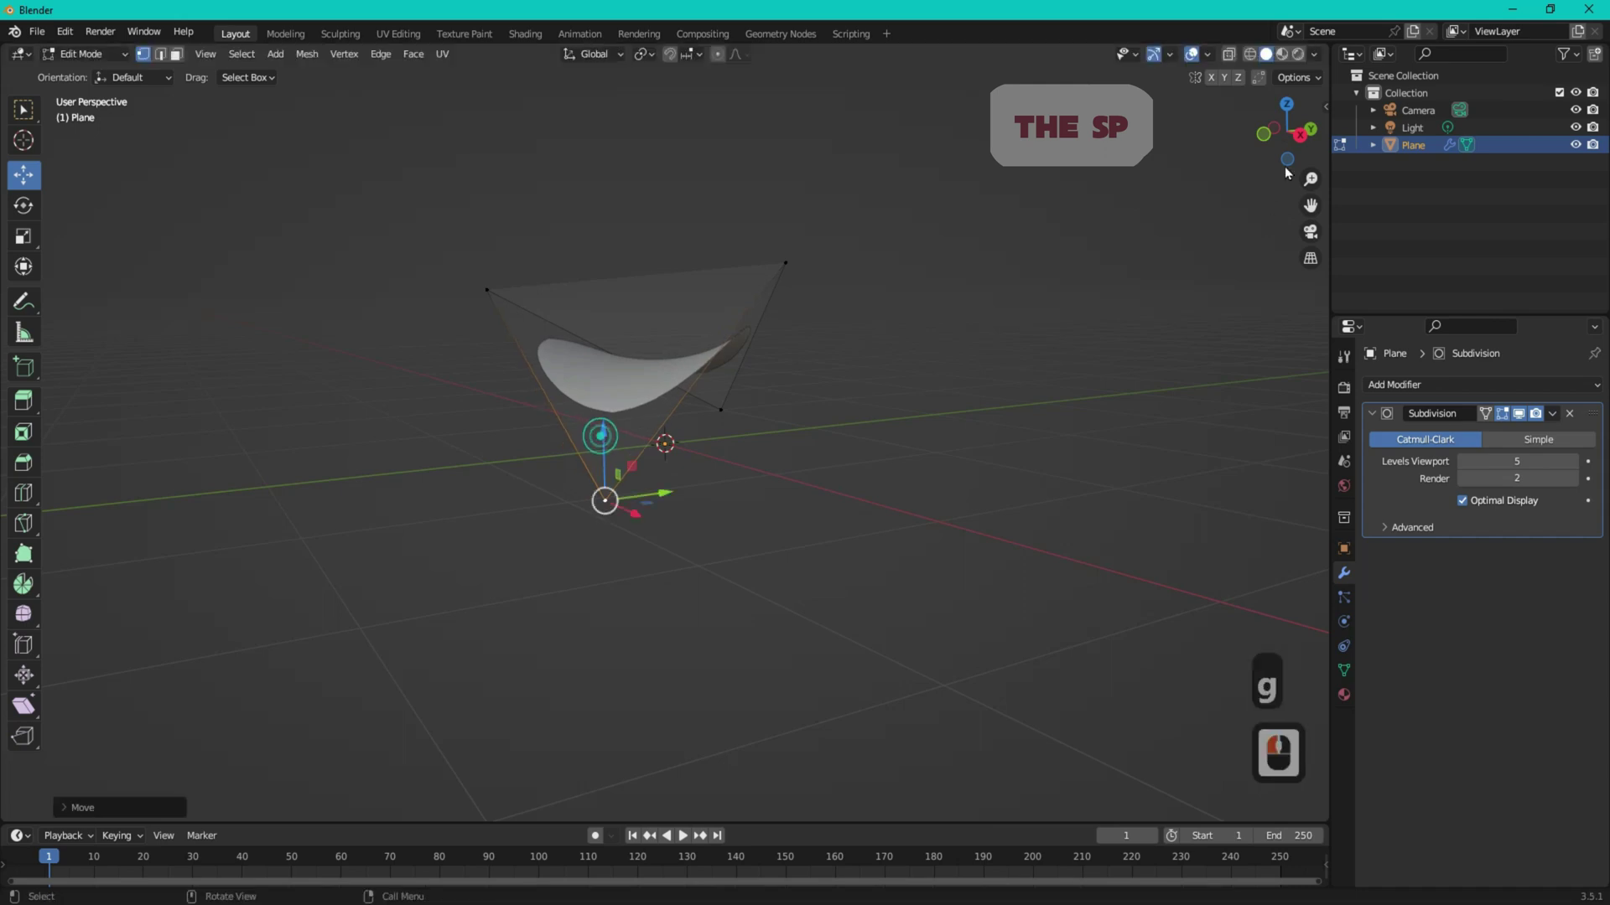
pyautogui.moveTo(1285, 133)
pyautogui.mouseDown()
pyautogui.moveTo(1304, 127)
pyautogui.moveTo(1304, 143)
pyautogui.moveTo(1276, 132)
pyautogui.mouseUp()
# - Readjust the top-right and bottom corner vertices to refine the rounded triangular chip
pyautogui.click(808, 289)
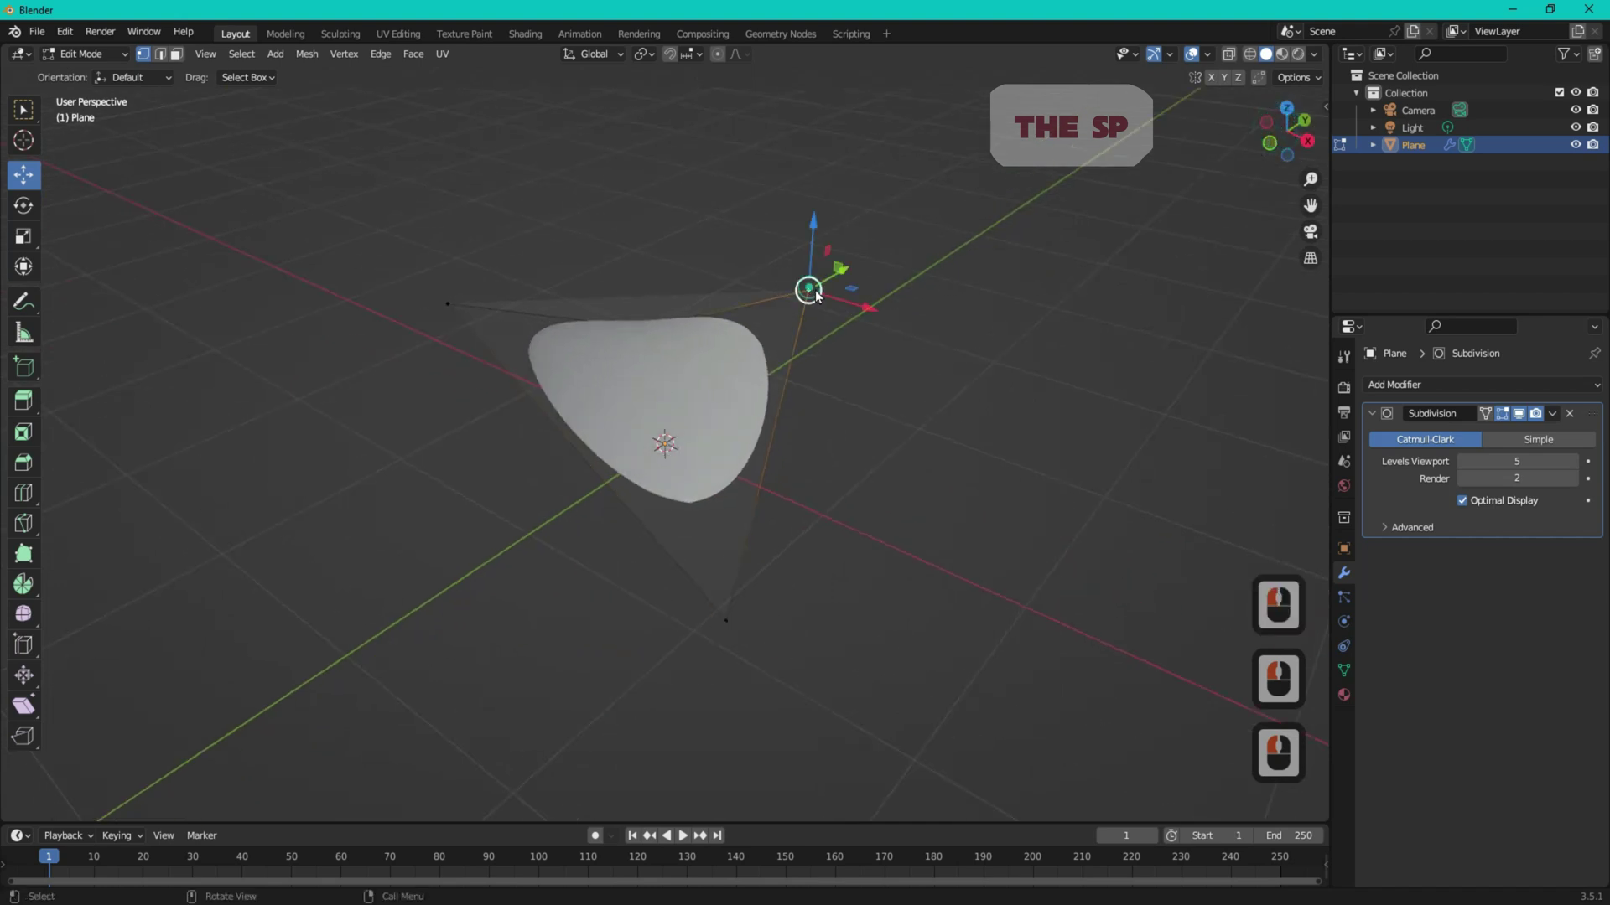
pyautogui.press('g')
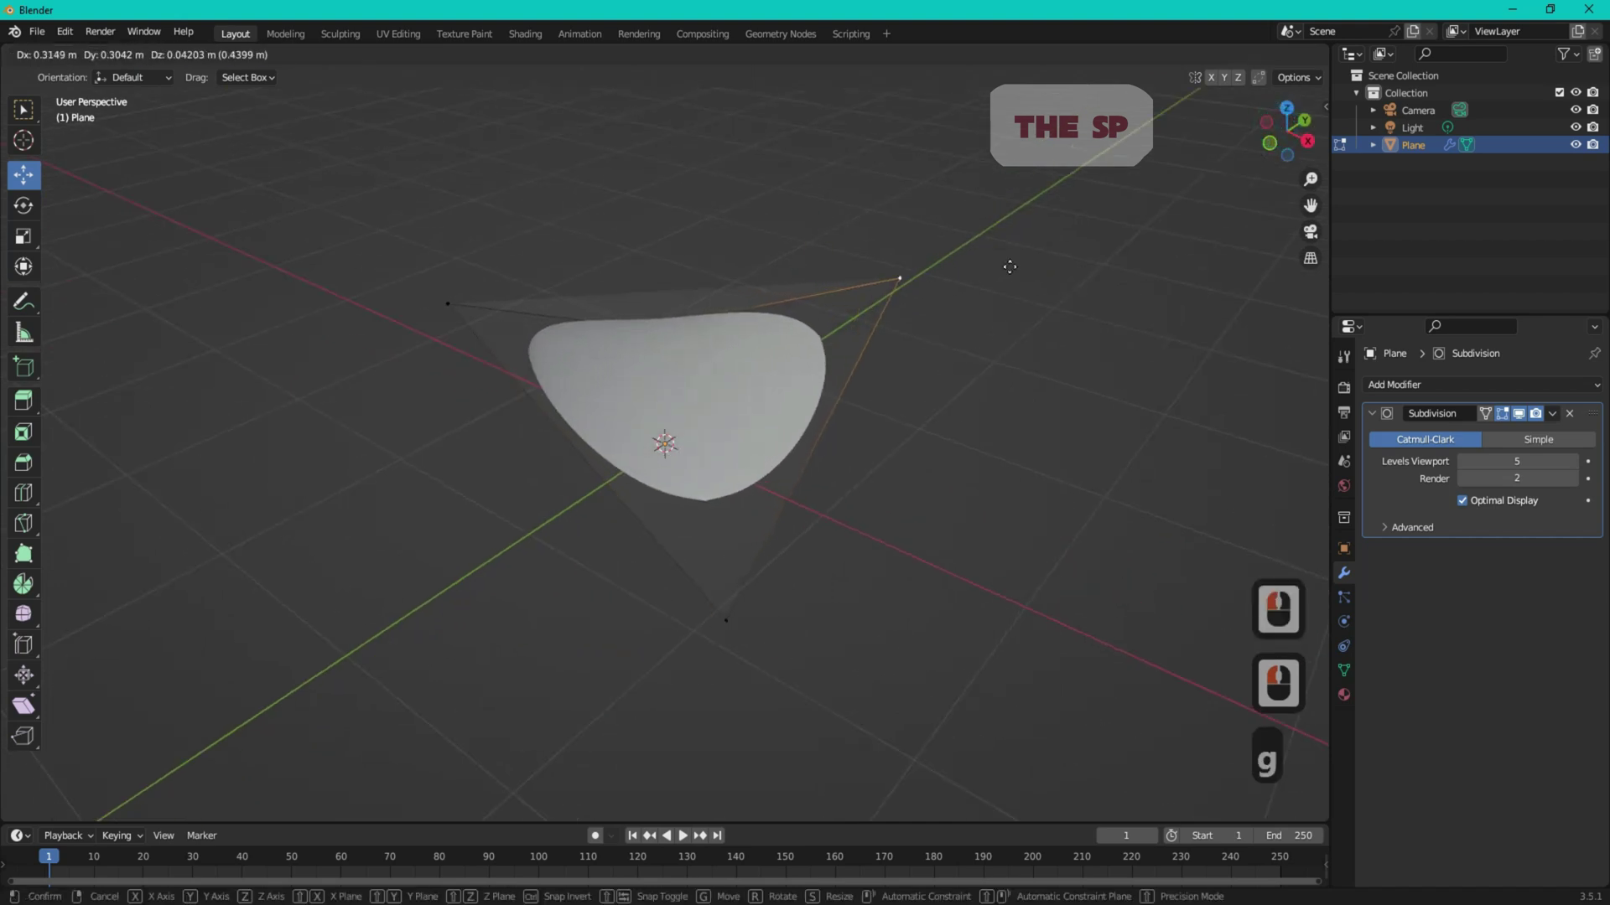
pyautogui.click(1031, 275)
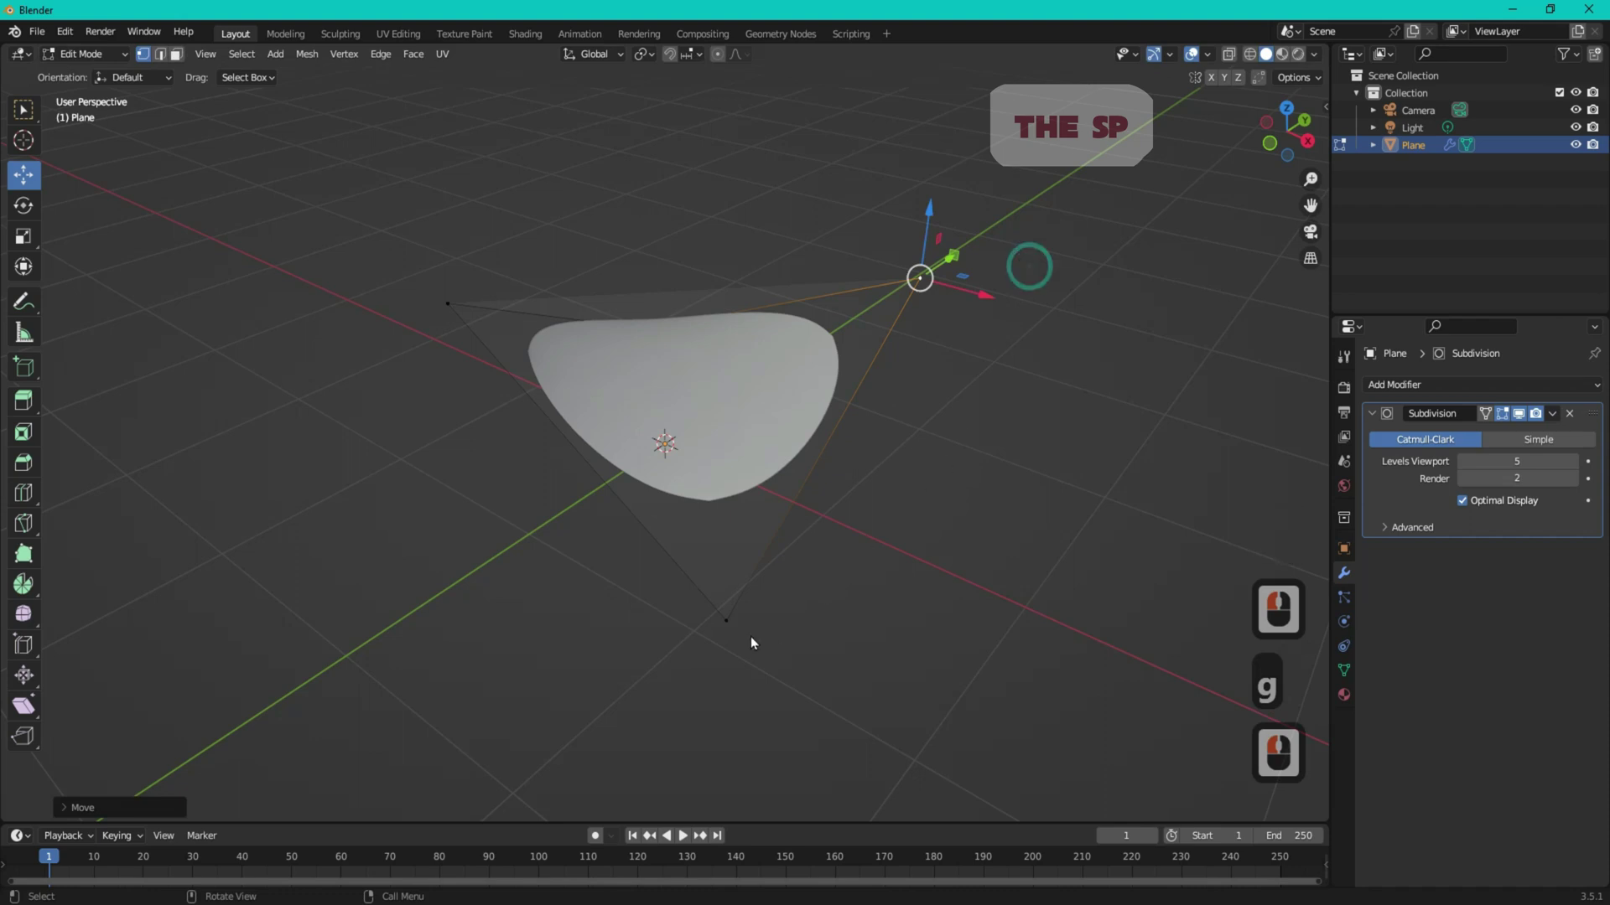
pyautogui.click(725, 622)
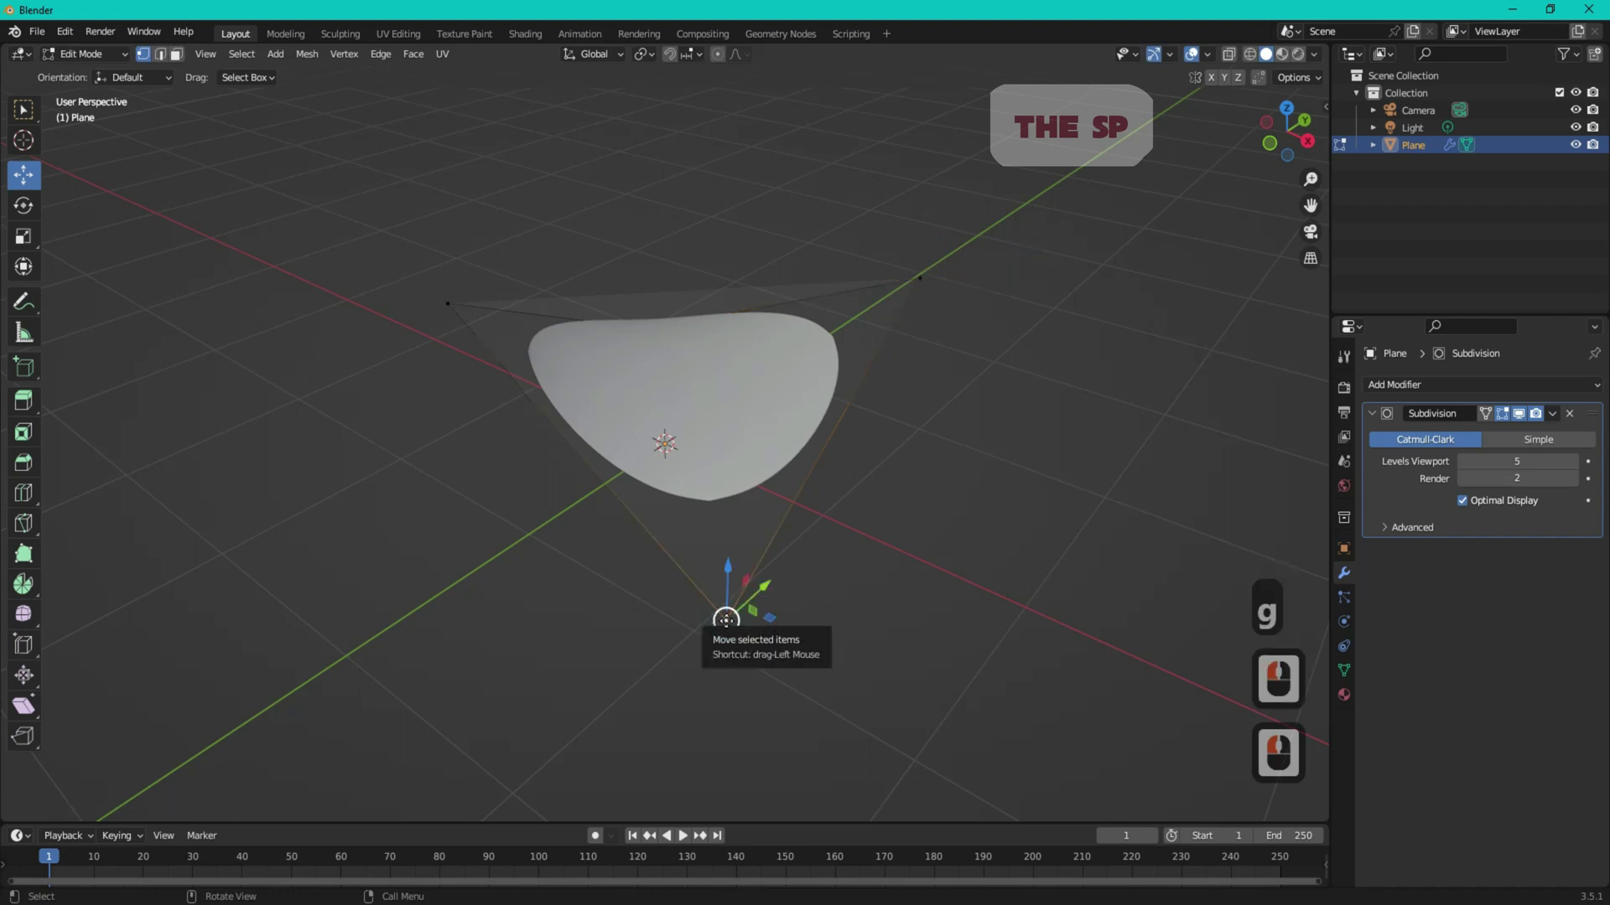
pyautogui.moveTo(725, 623); pyautogui.dragTo(707, 552)
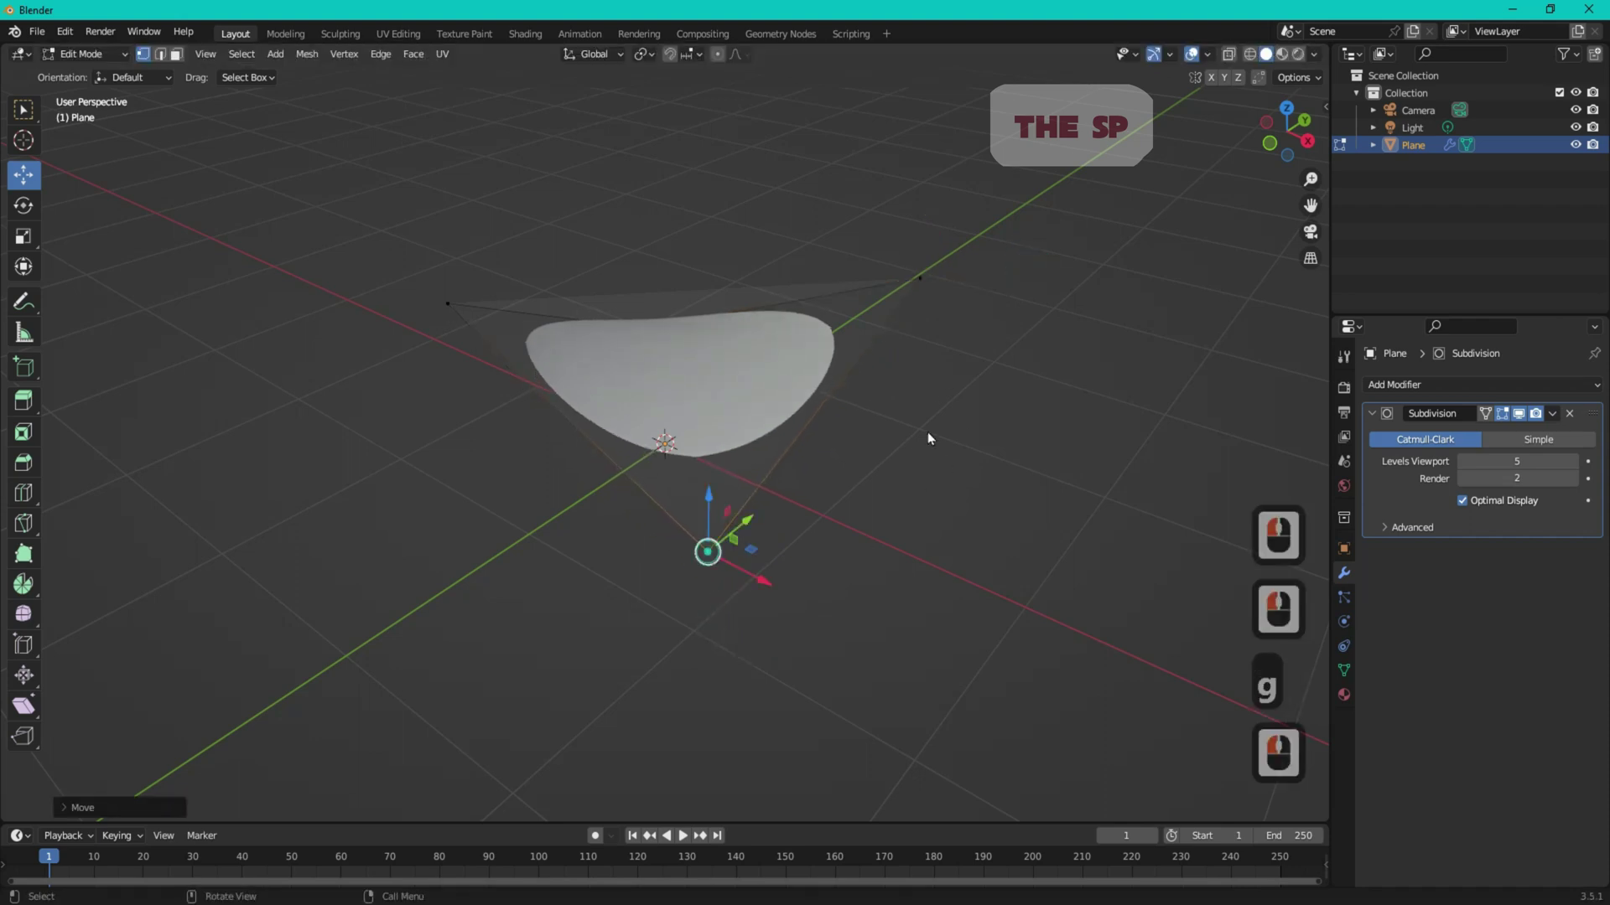
pyautogui.moveTo(928, 437); pyautogui.dragTo(821, 445, button='middle')
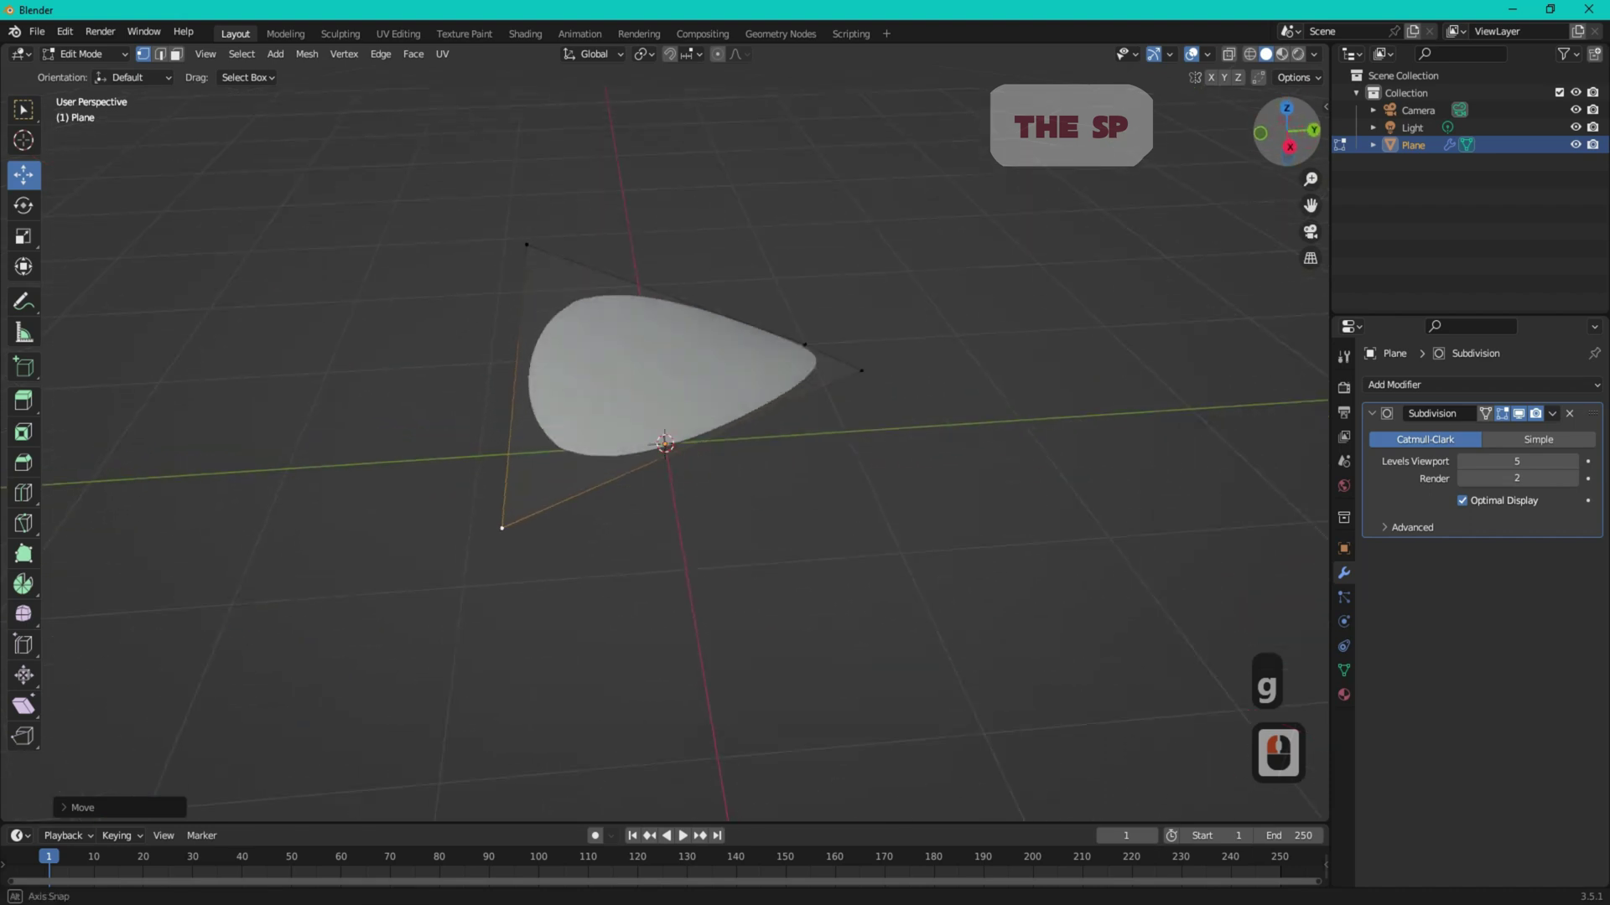
pyautogui.moveTo(822, 444); pyautogui.dragTo(1022, 294, button='middle')
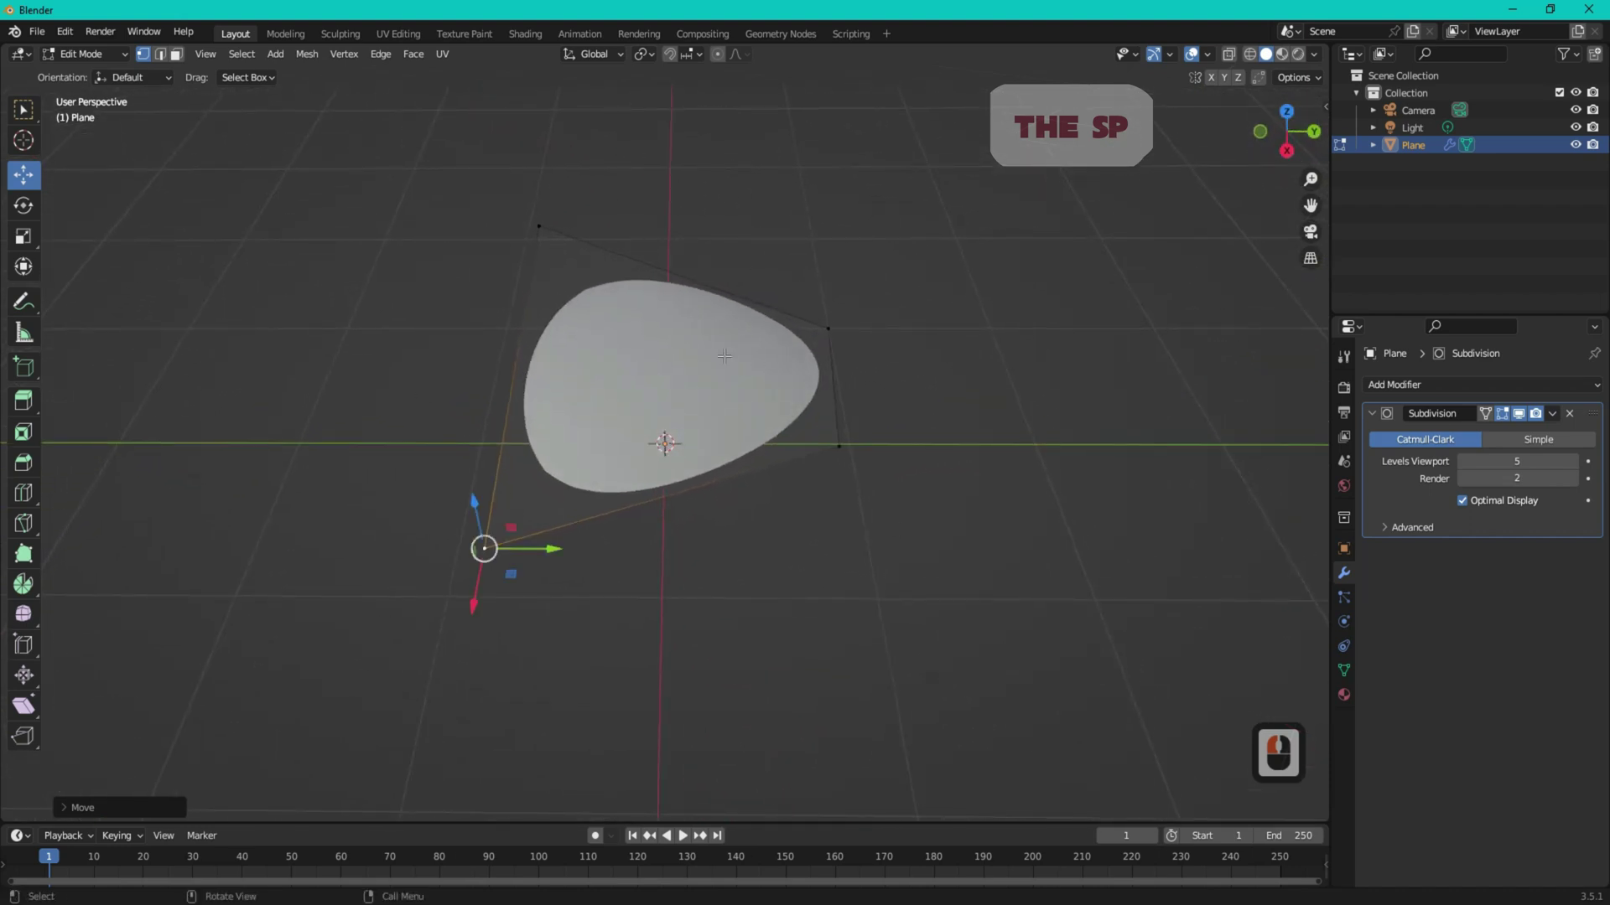
# - In Object Mode, create a new material with yellow Base and Subsurface colours, viewed in Material Preview
pyautogui.click(71, 53)
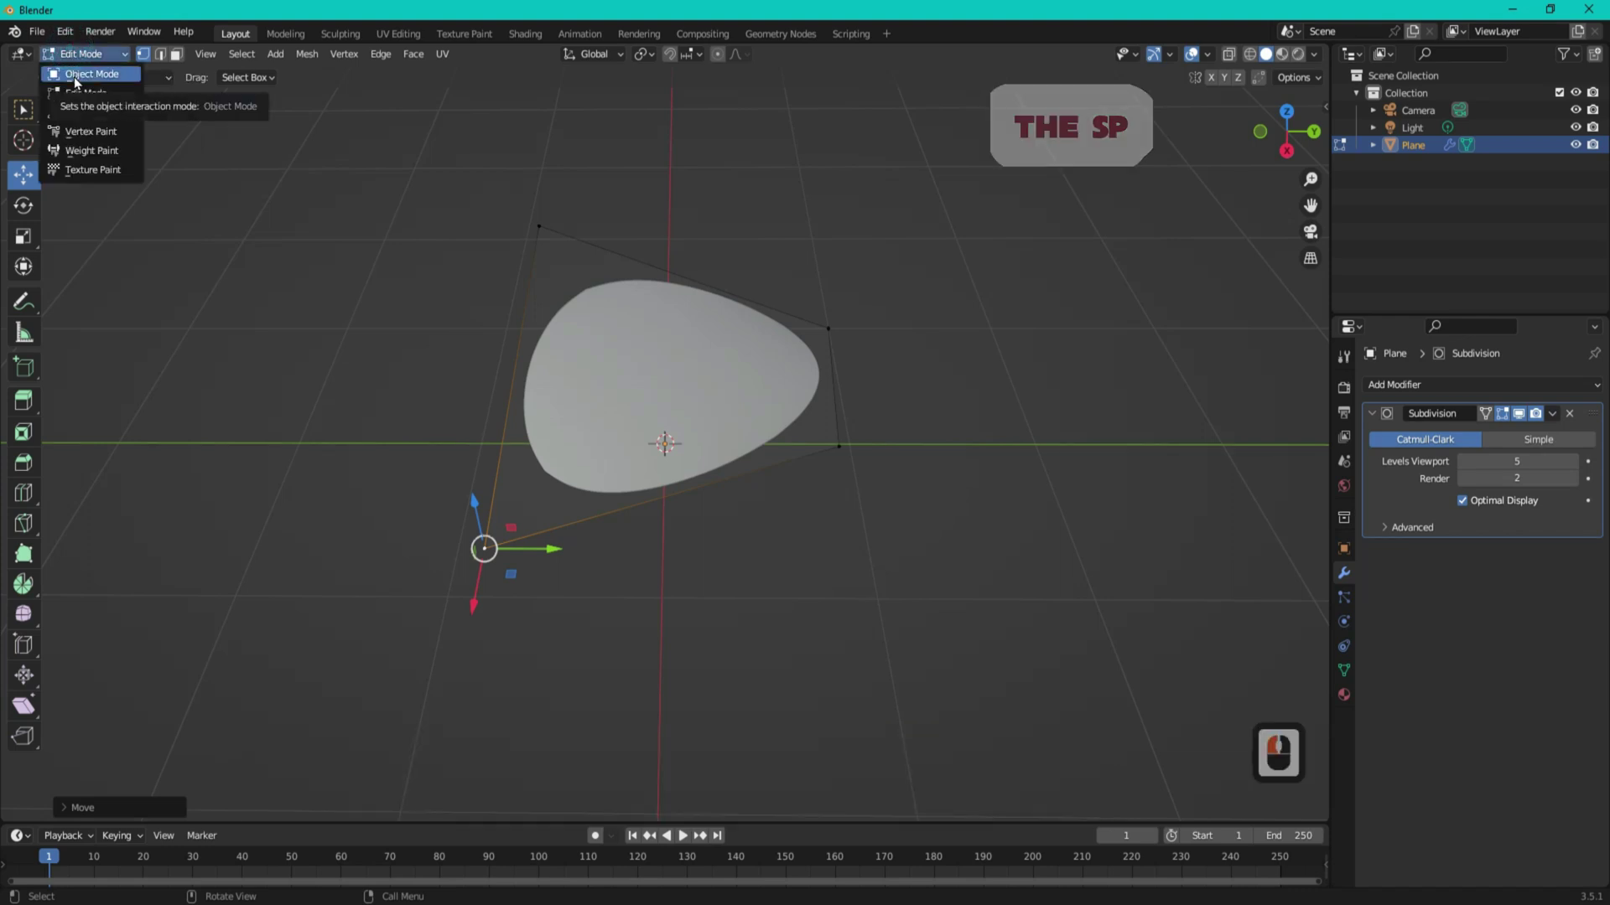
pyautogui.click(92, 74)
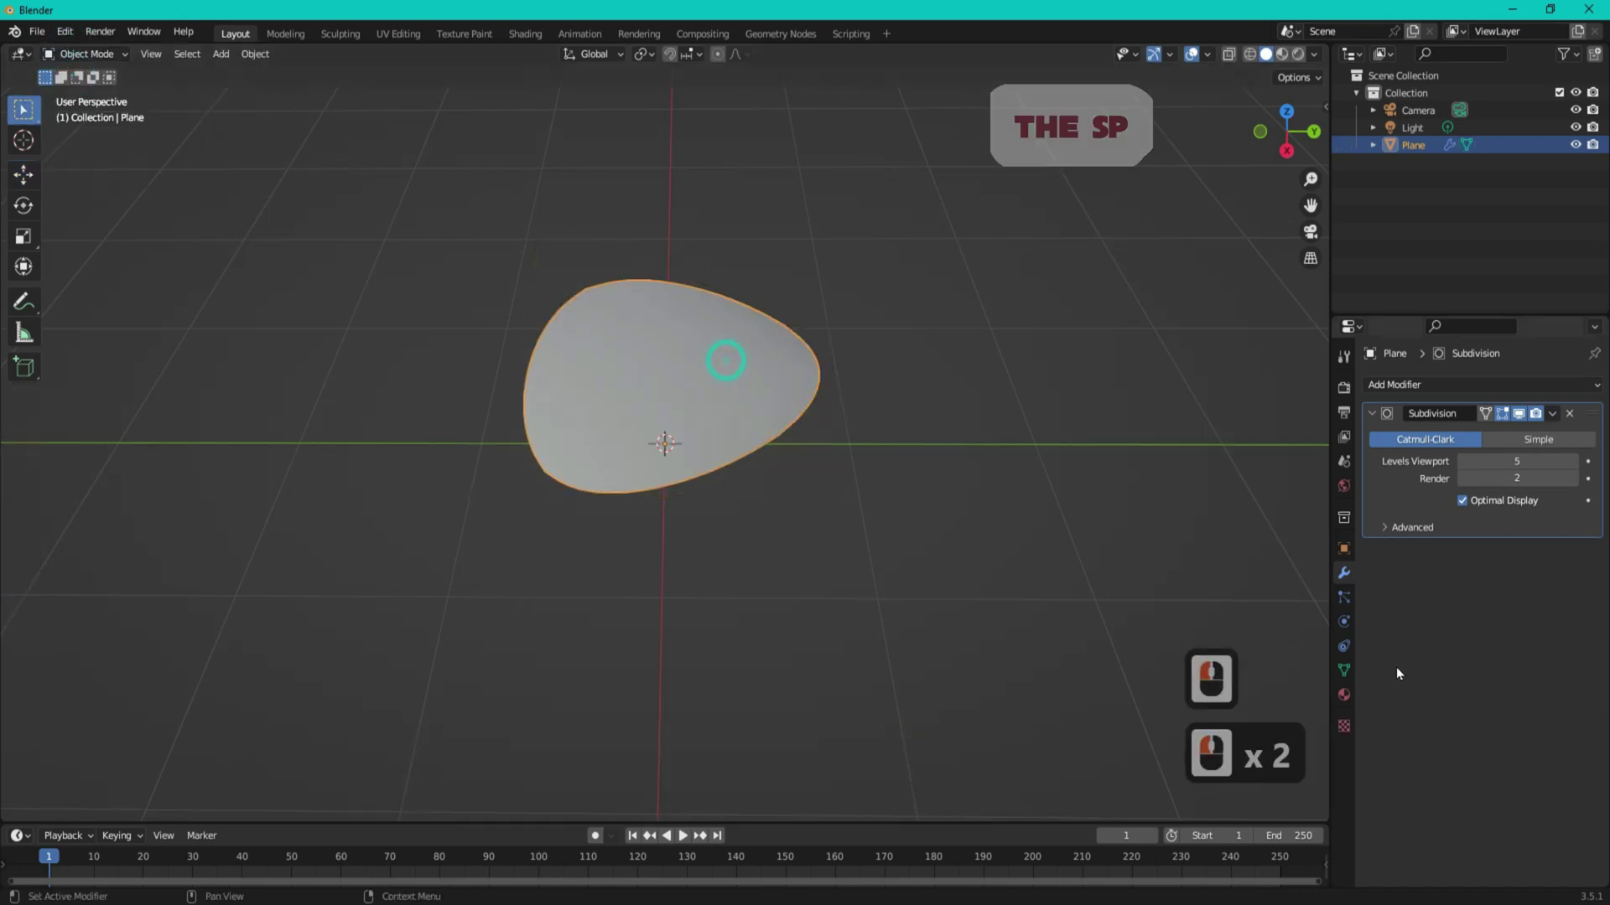
pyautogui.click(1339, 696)
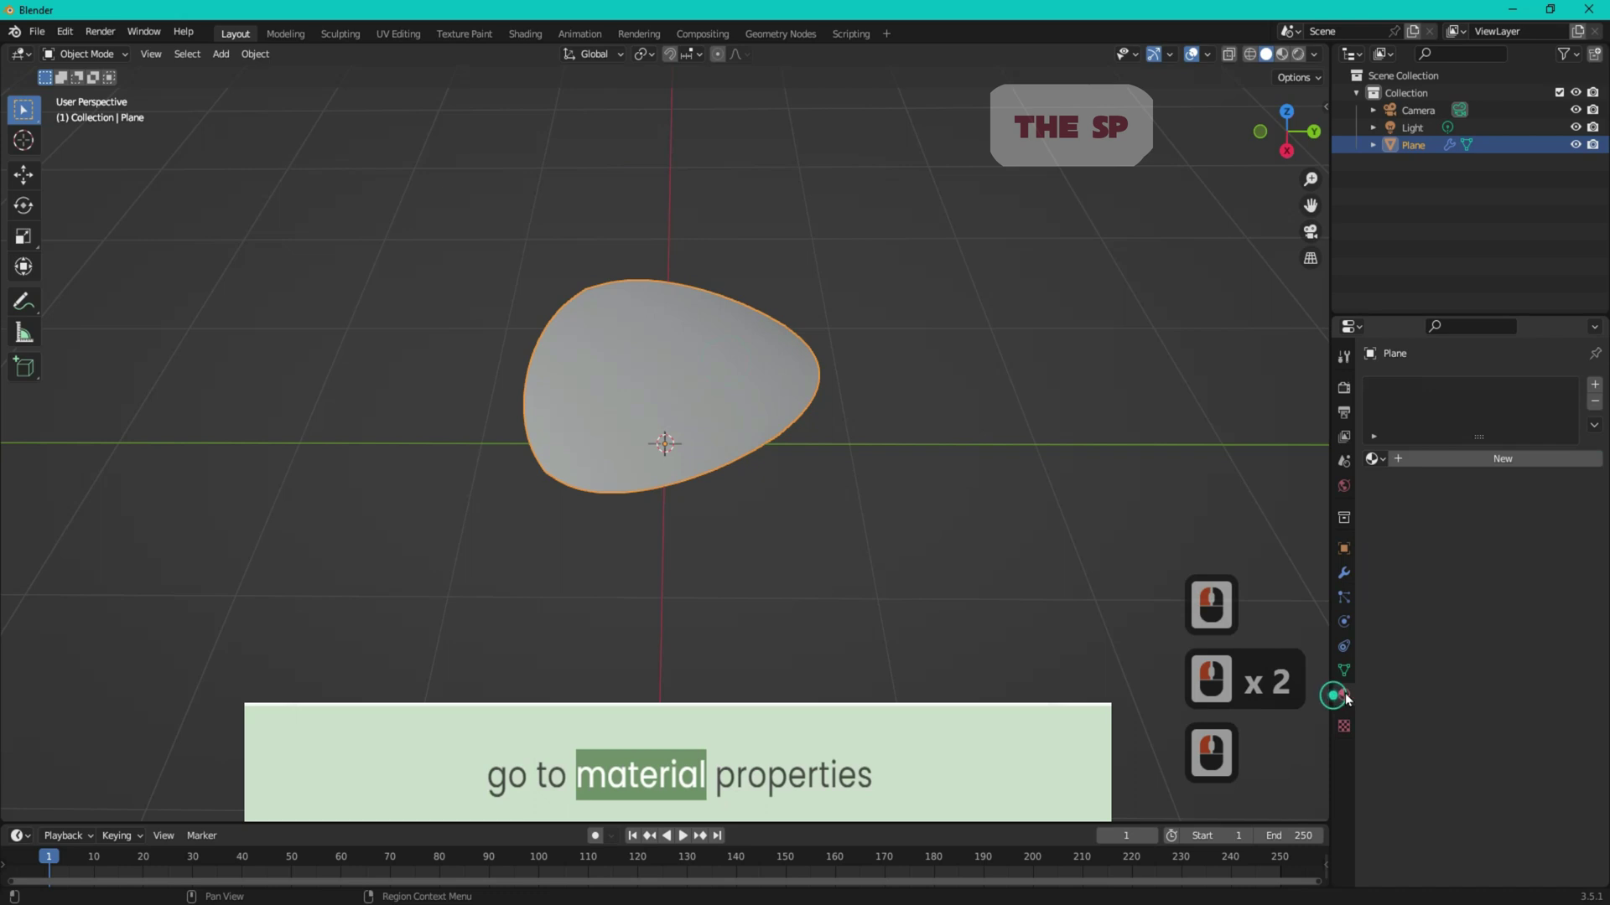
pyautogui.click(1491, 458)
pyautogui.click(1516, 644)
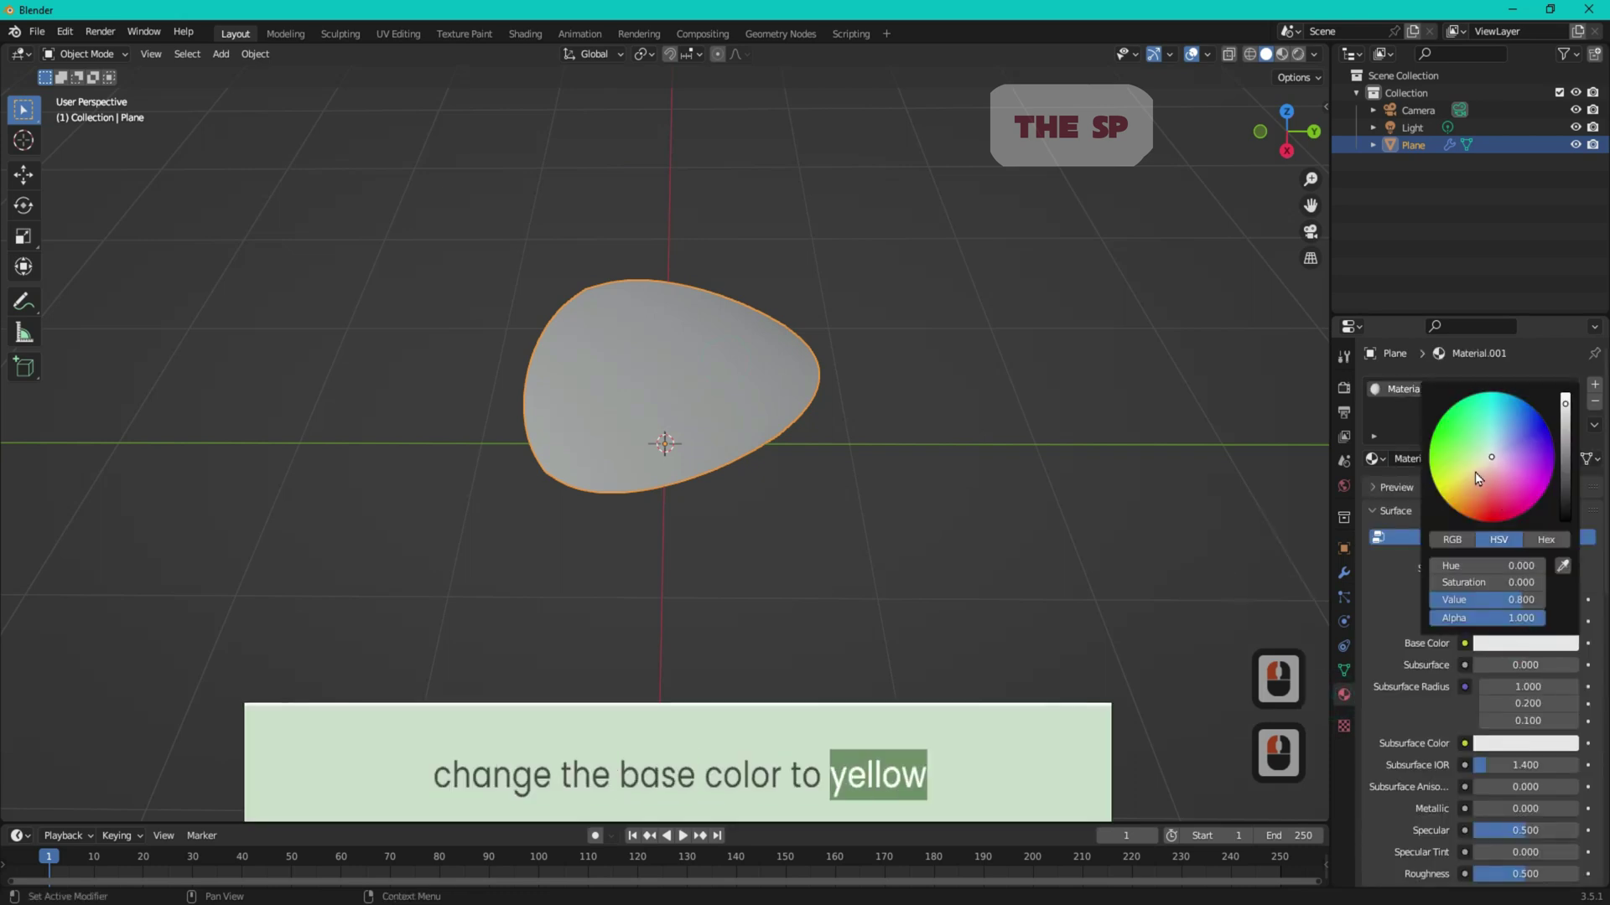
pyautogui.click(1471, 475)
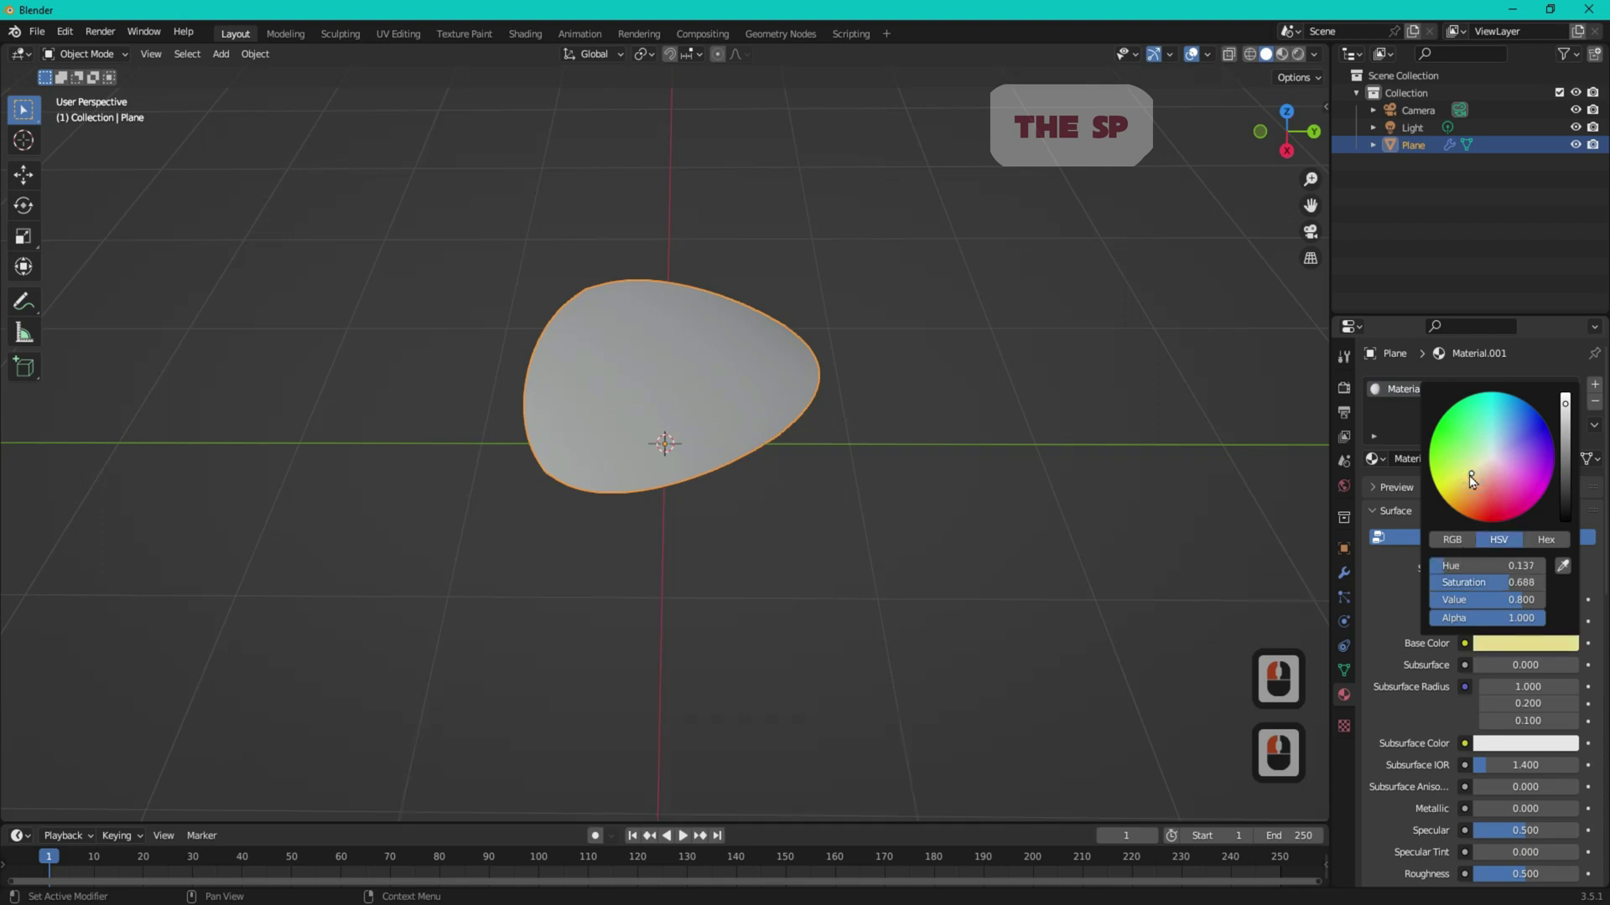
pyautogui.click(1531, 744)
pyautogui.click(1456, 586)
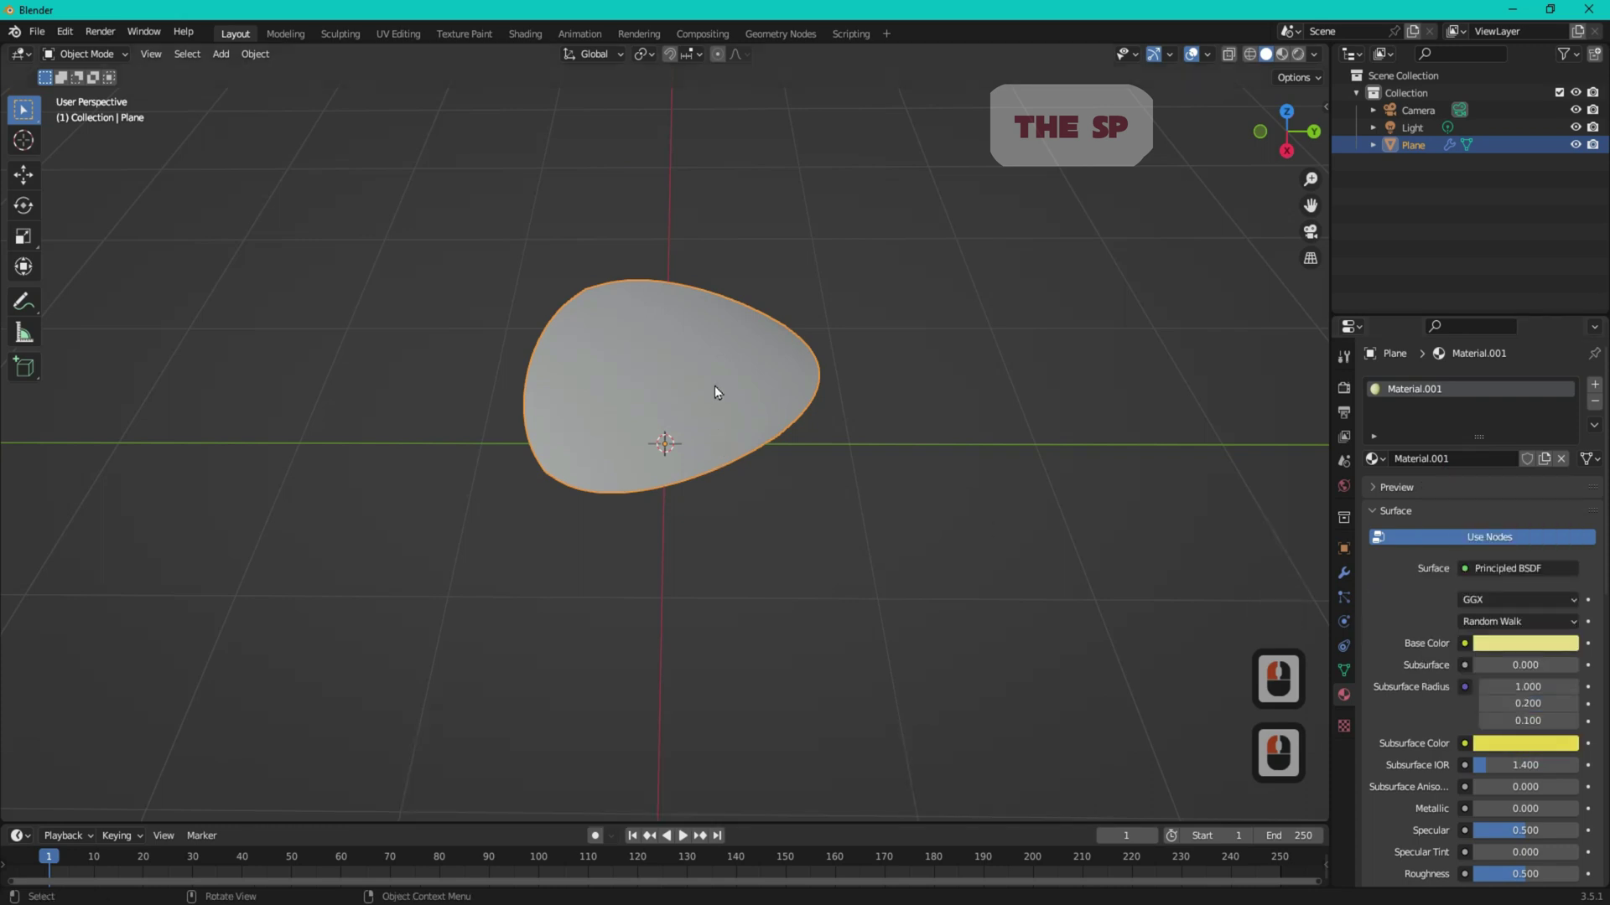
pyautogui.click(1282, 54)
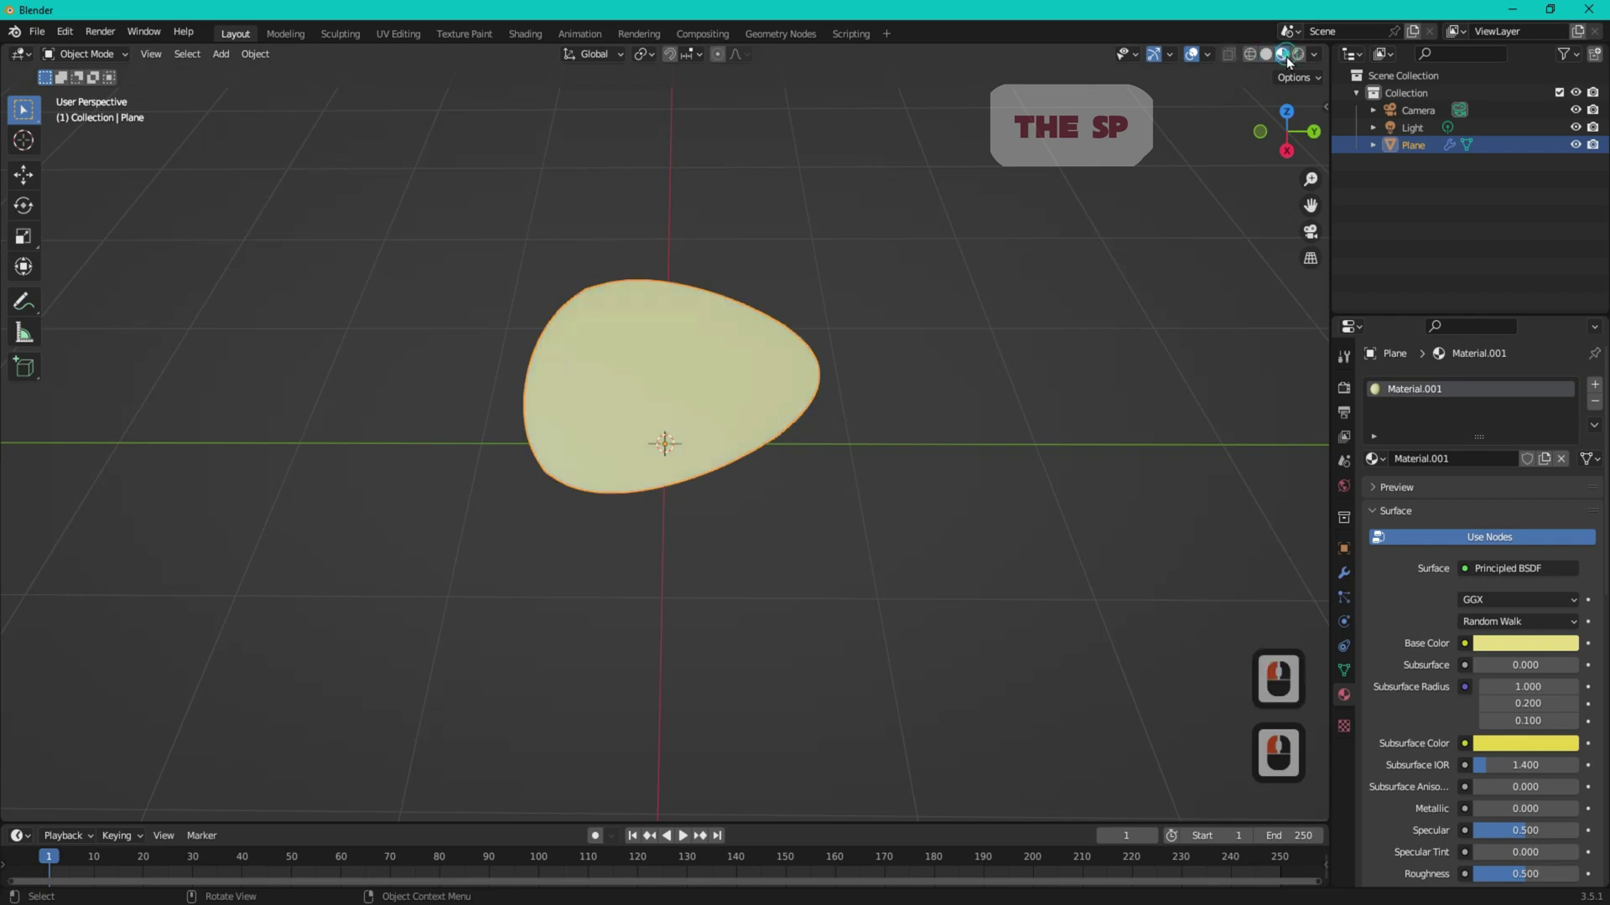
# - Switch to the Shading workspace, frame the plane in the viewport and deselect all nodes
pyautogui.click(530, 33)
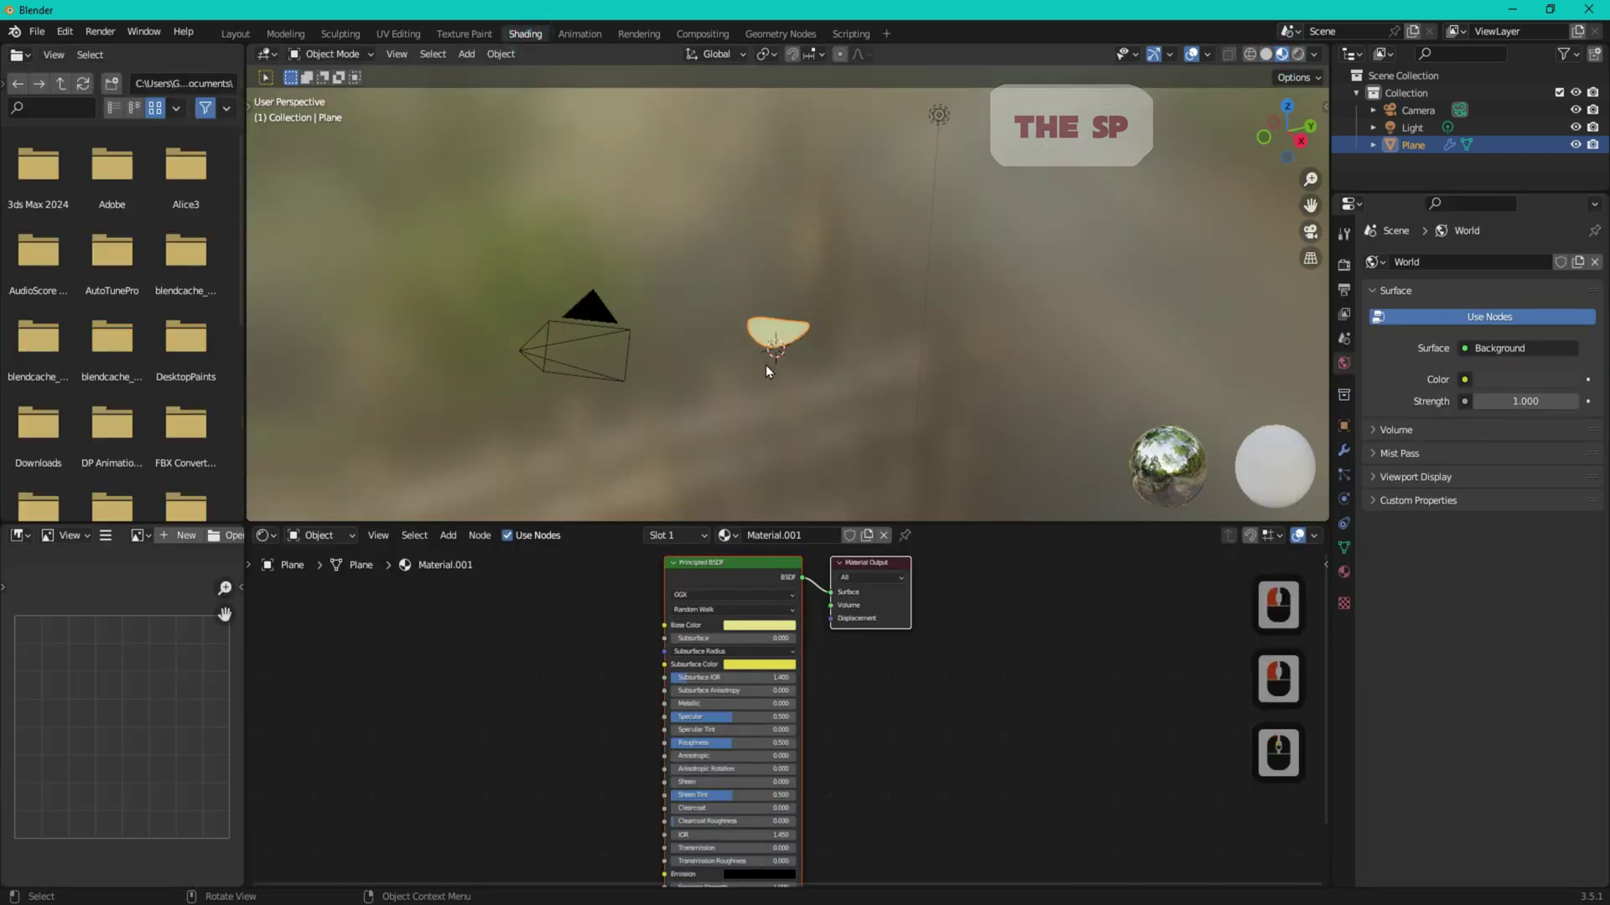
pyautogui.scroll(5, 768, 372)
pyautogui.scroll(5, 768, 371)
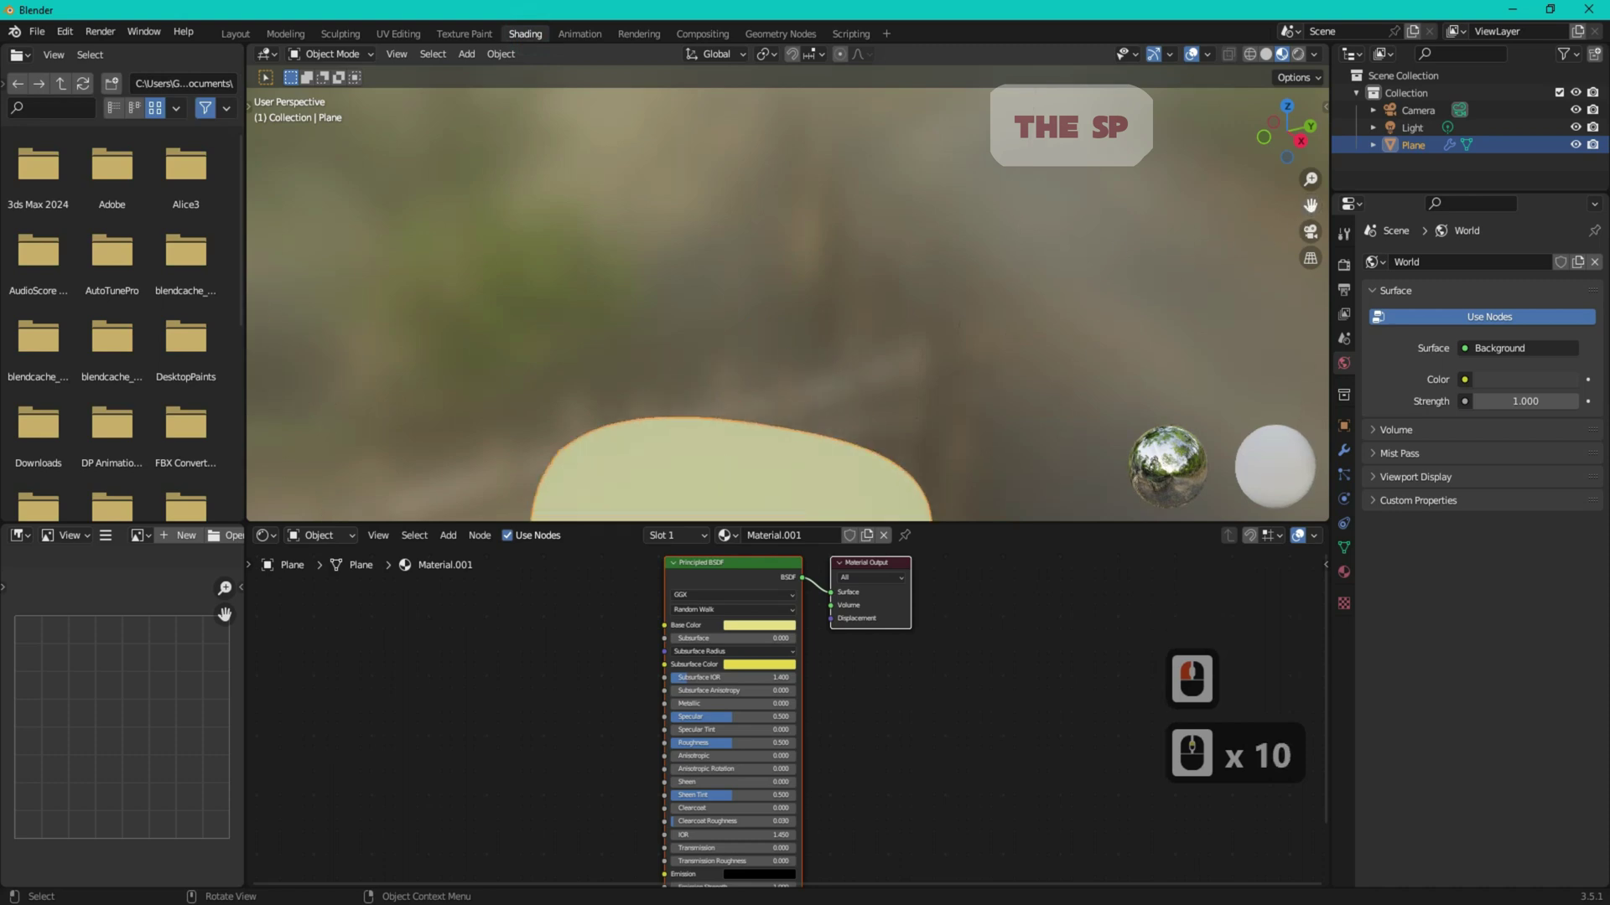
pyautogui.moveTo(1310, 206); pyautogui.dragTo(1358, 17)
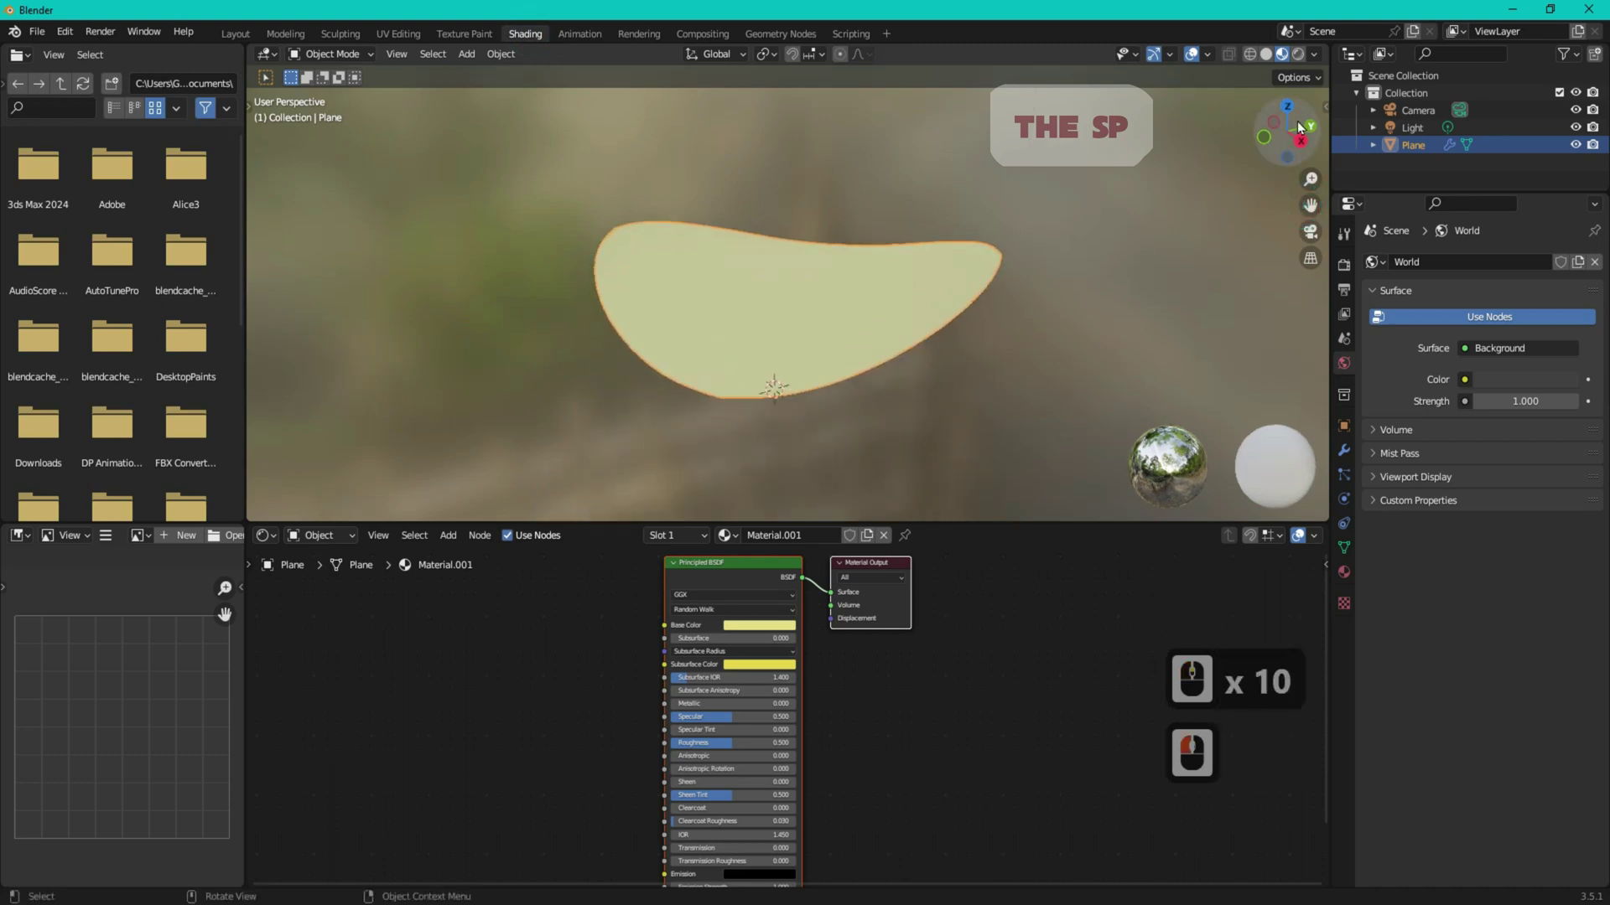
pyautogui.moveTo(1287, 130); pyautogui.dragTo(1240, 587)
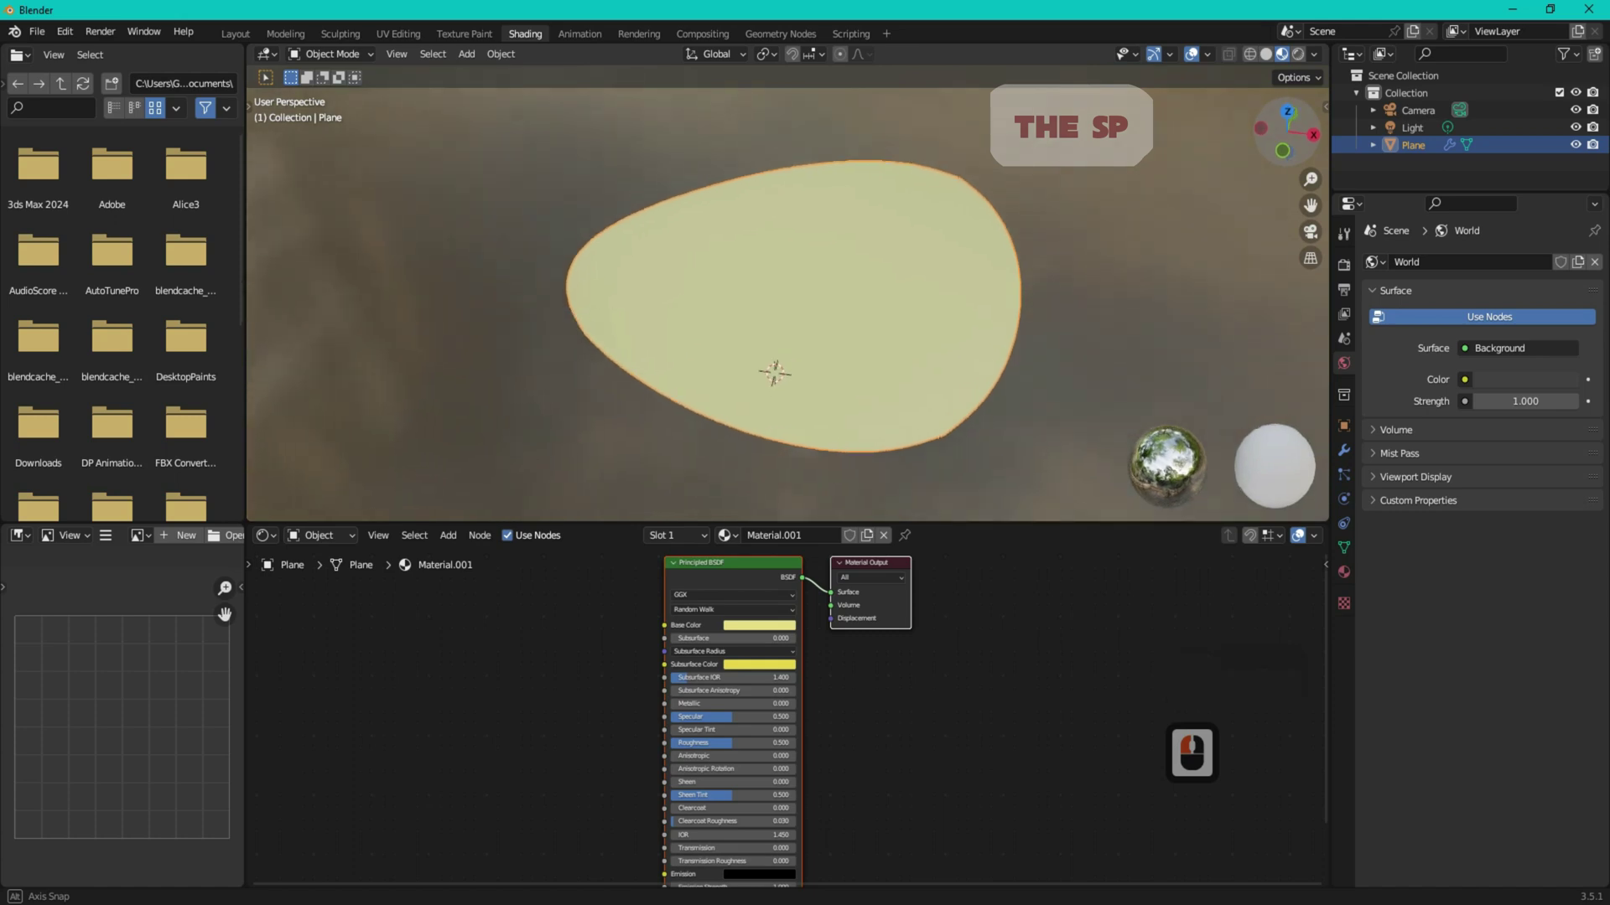
pyautogui.click(597, 721)
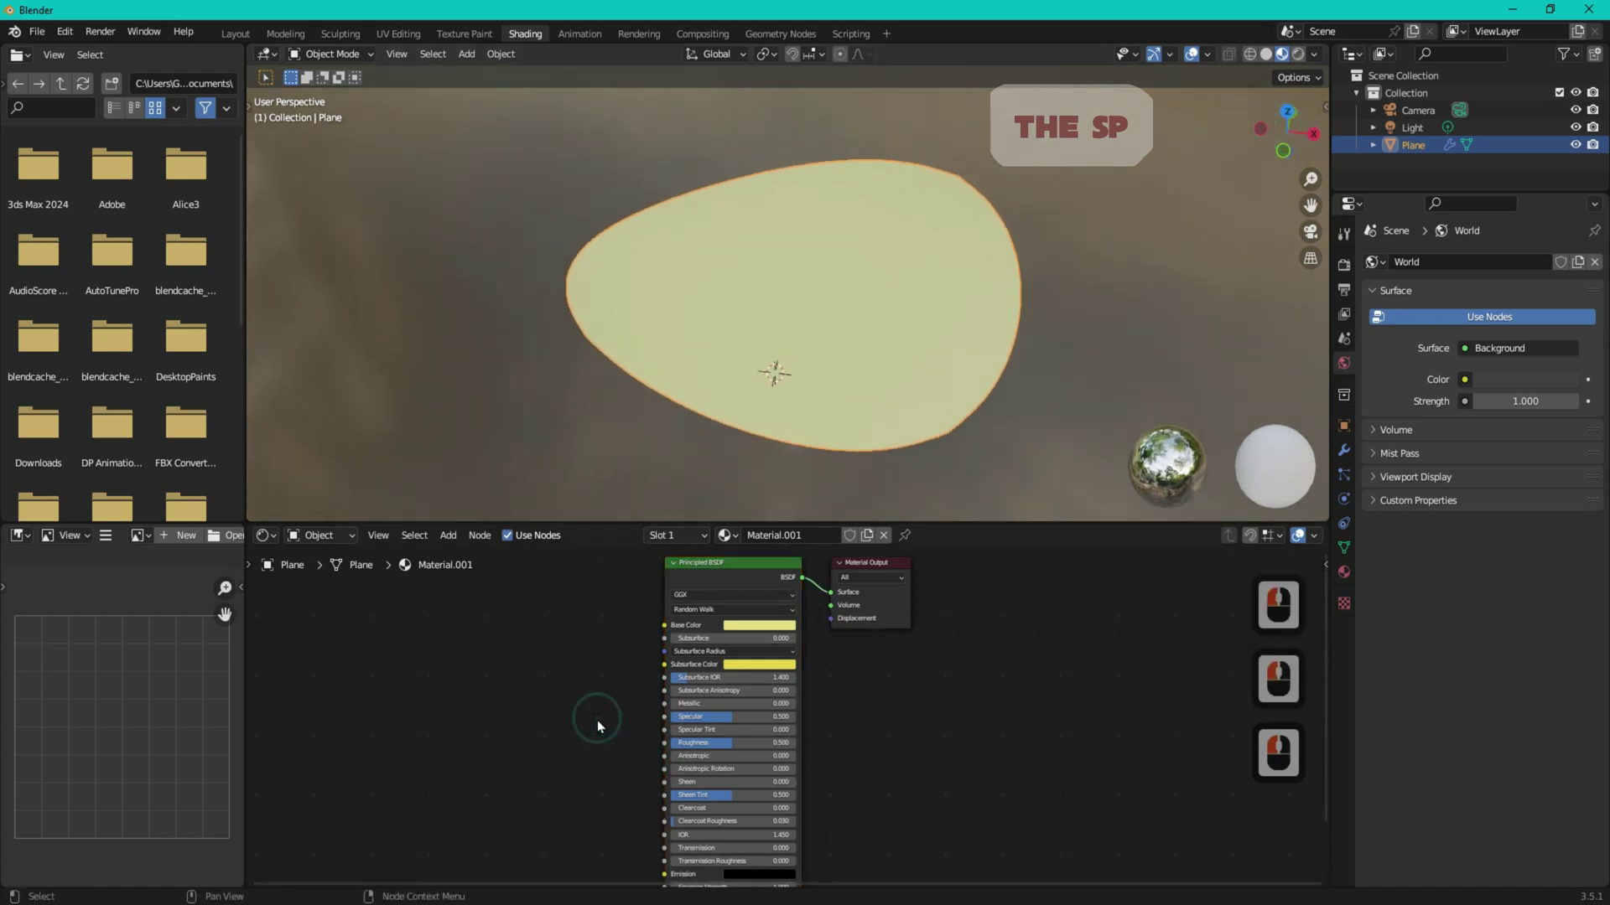
pyautogui.click(595, 682)
pyautogui.press('t')
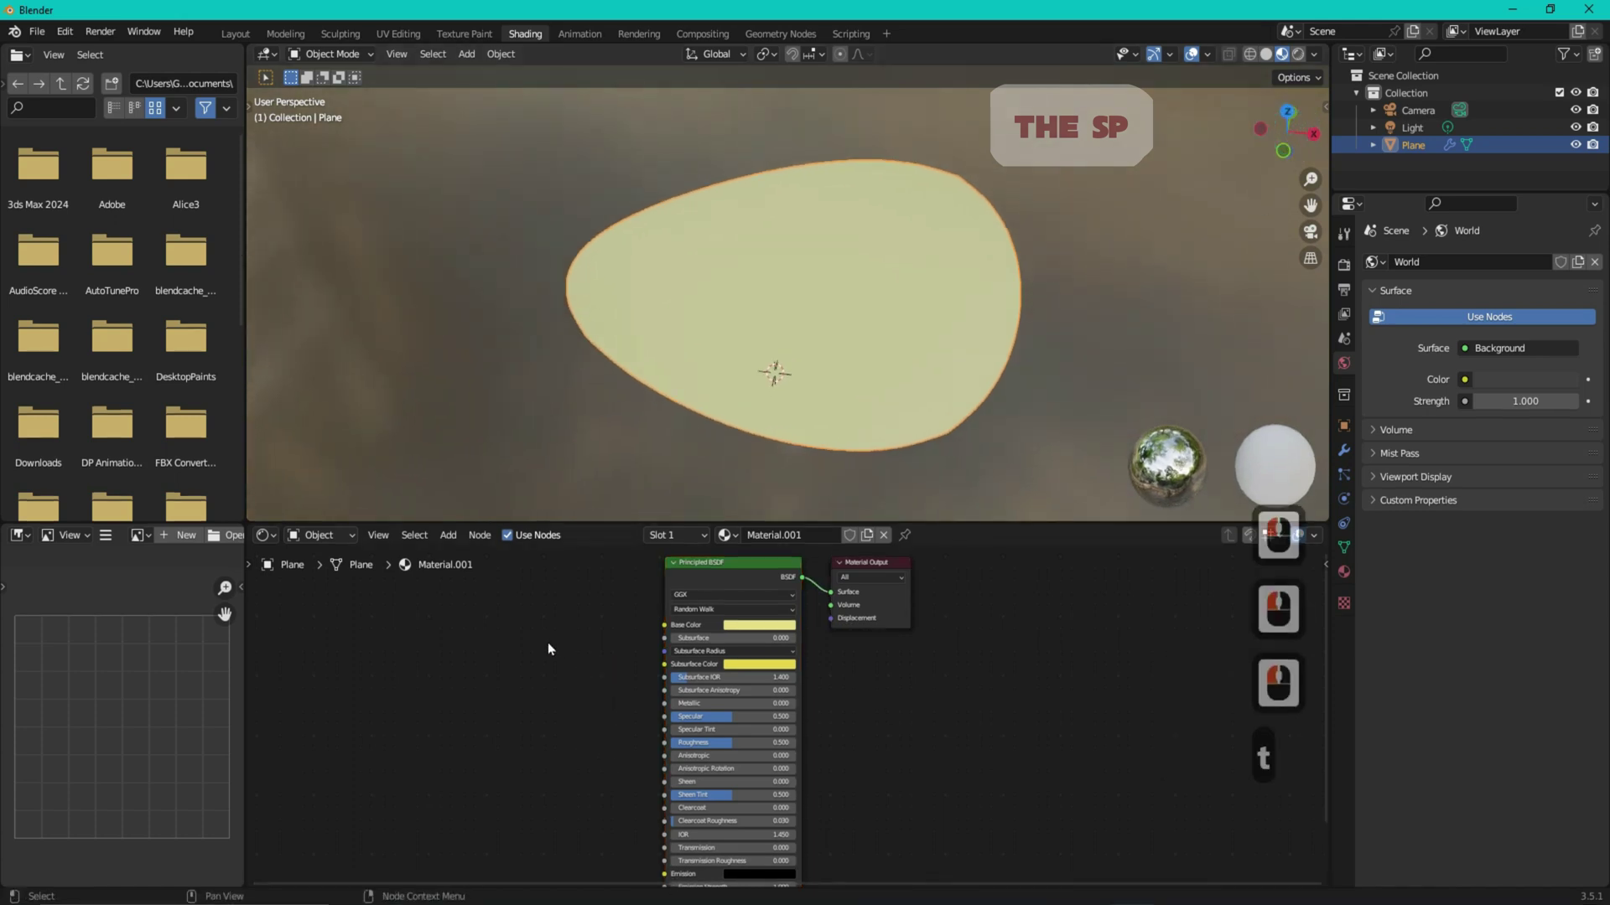
# - Add a Musgrave Texture node via 'tex mu' and wire its Height into the Principled BSDF Subsurface input
pyautogui.press('F3')
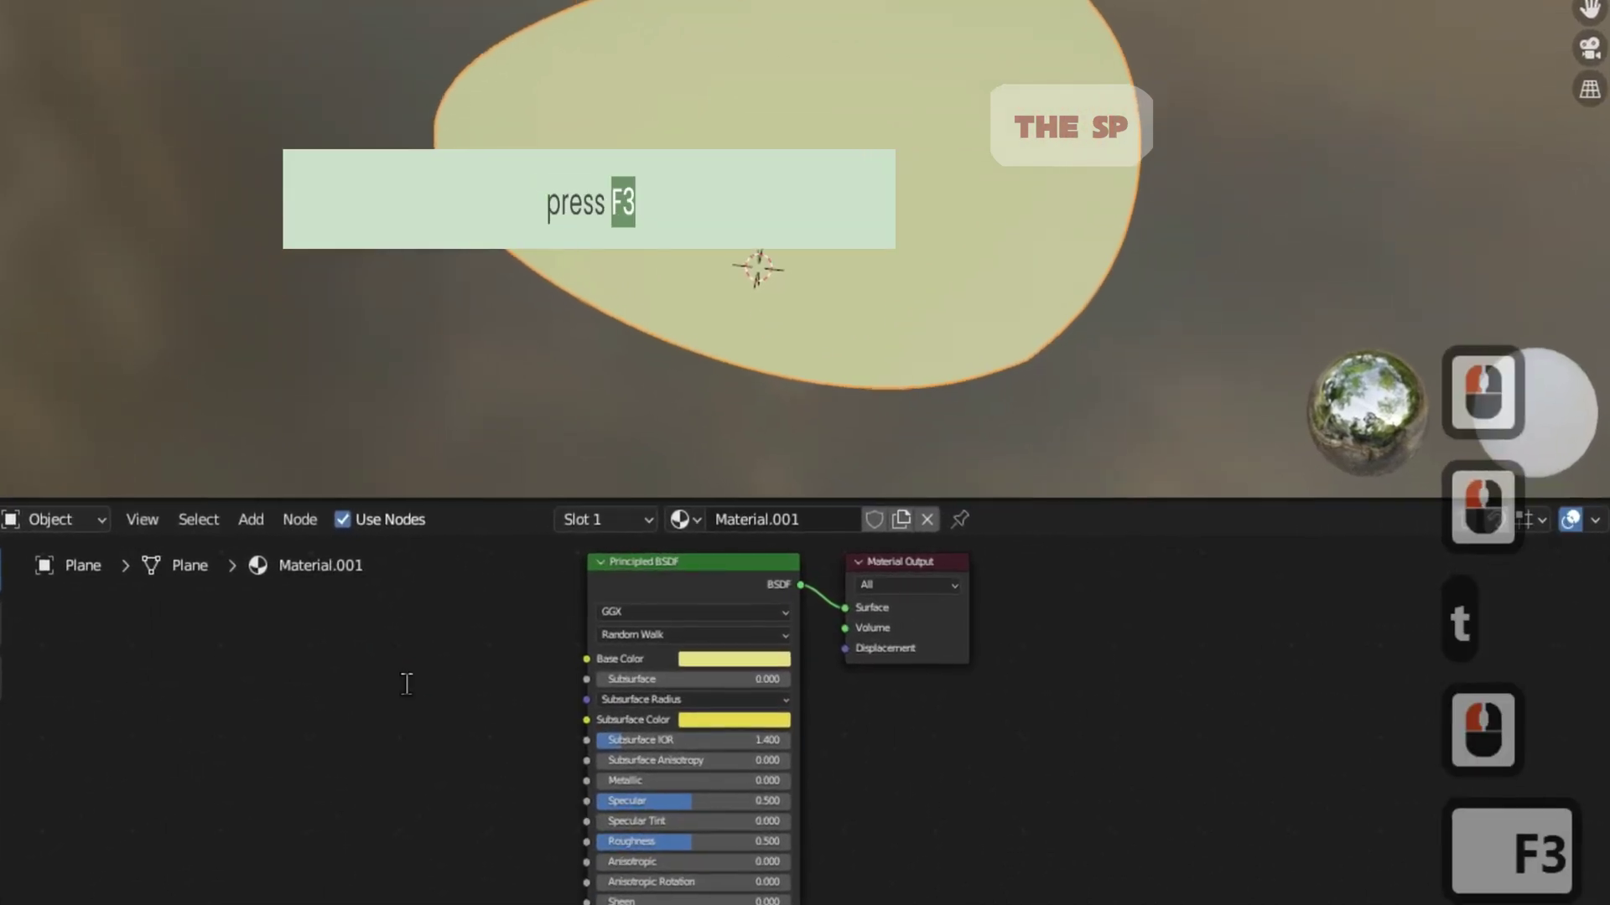
pyautogui.write('t')
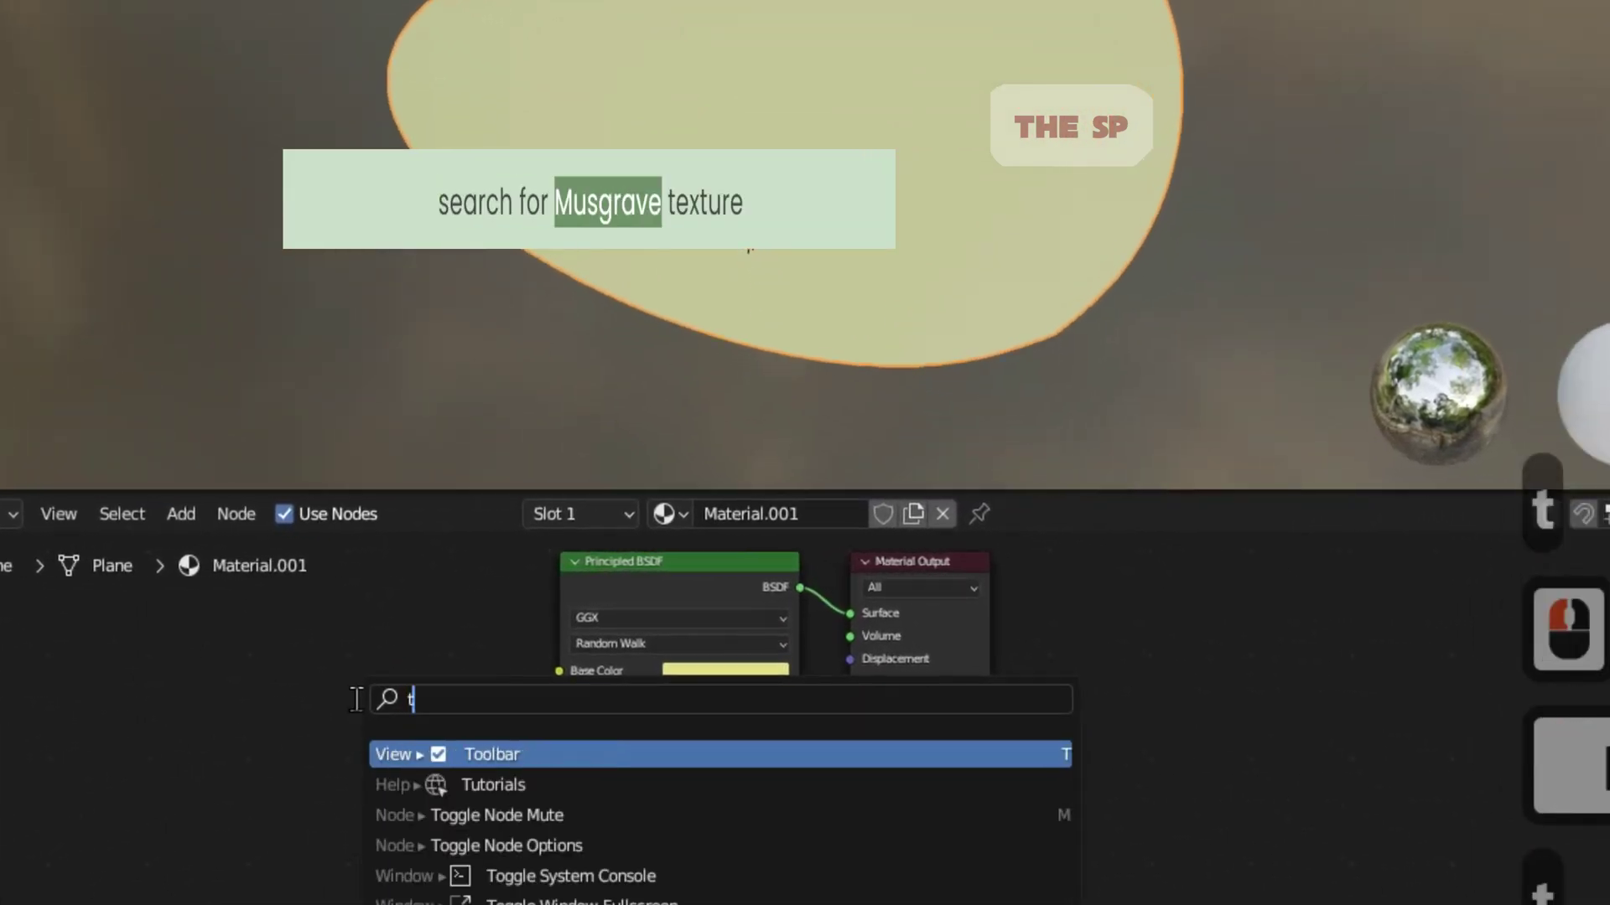
pyautogui.write('ex')
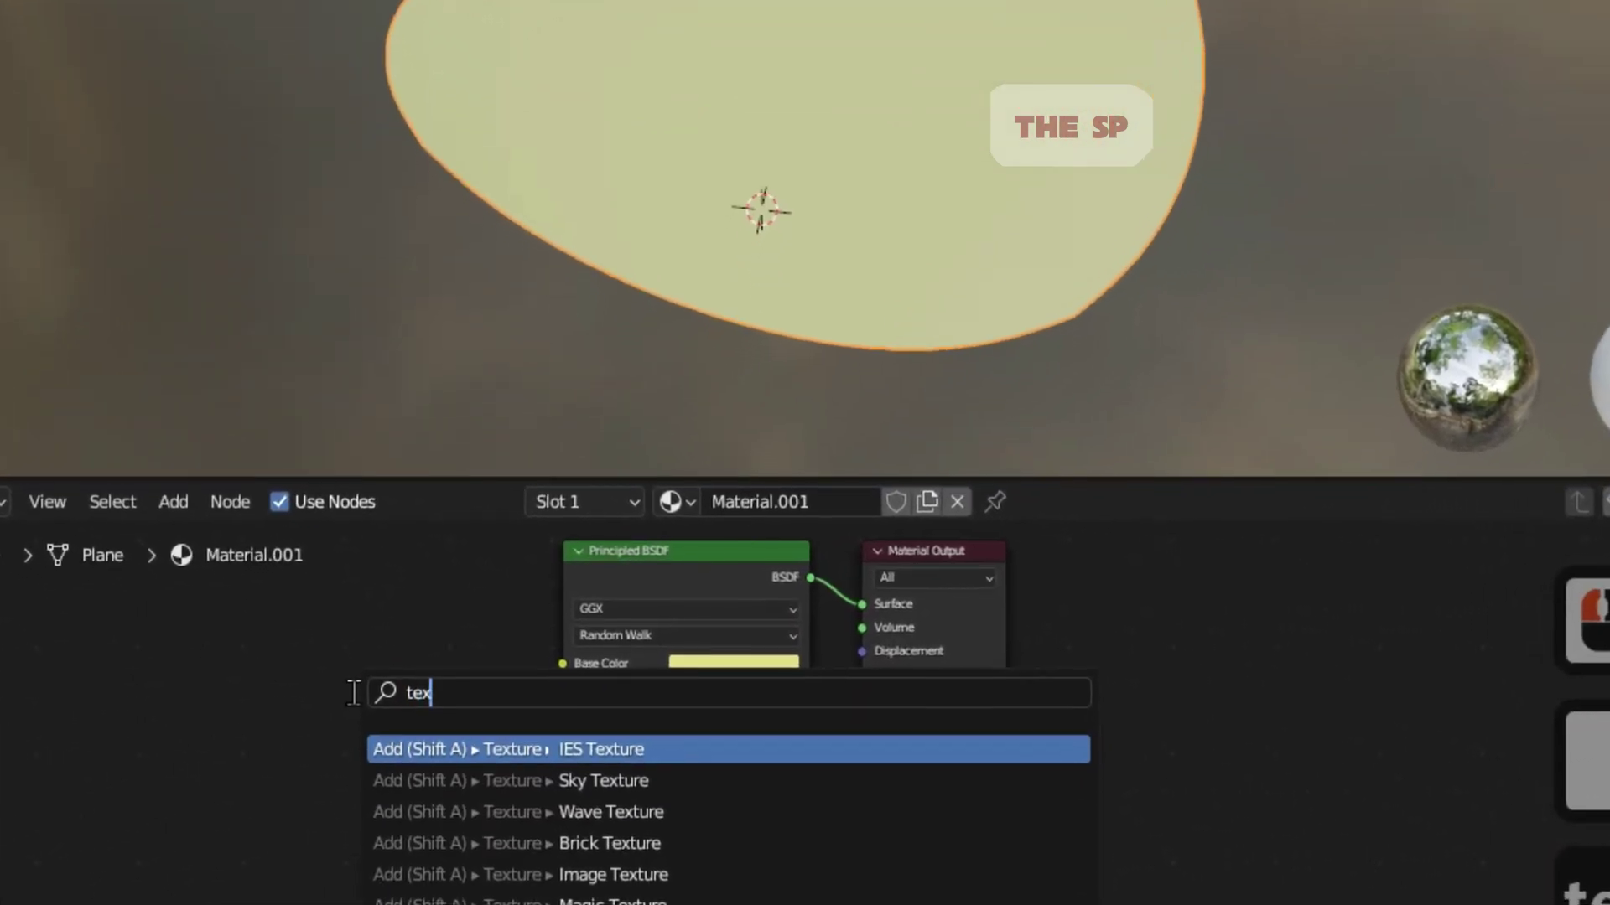
pyautogui.write(' mu')
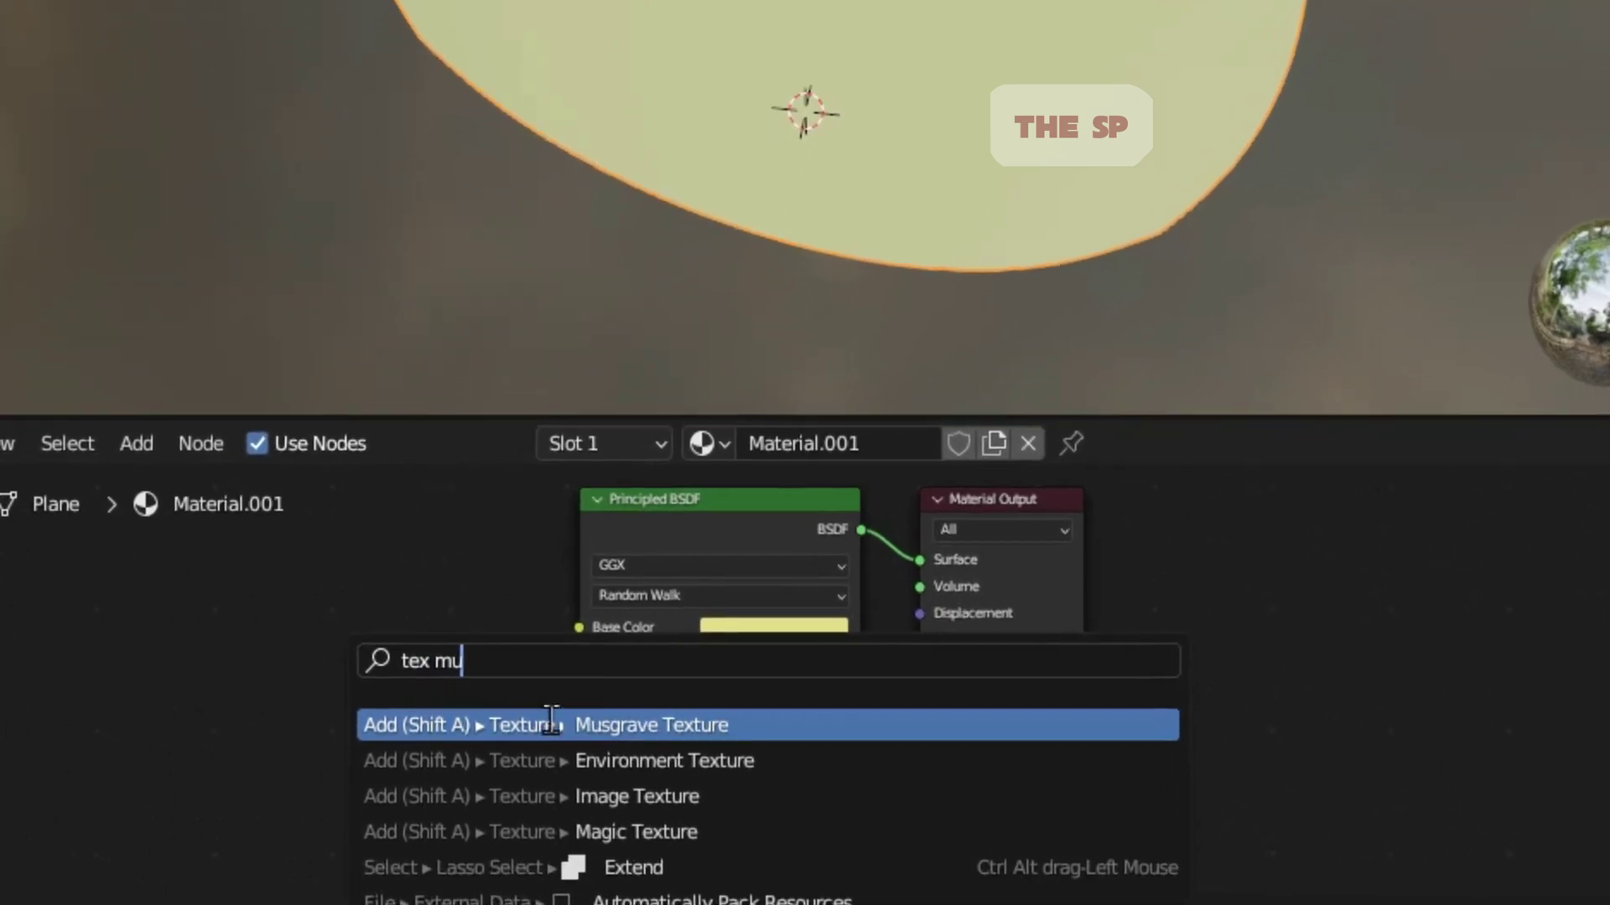
pyautogui.click(637, 725)
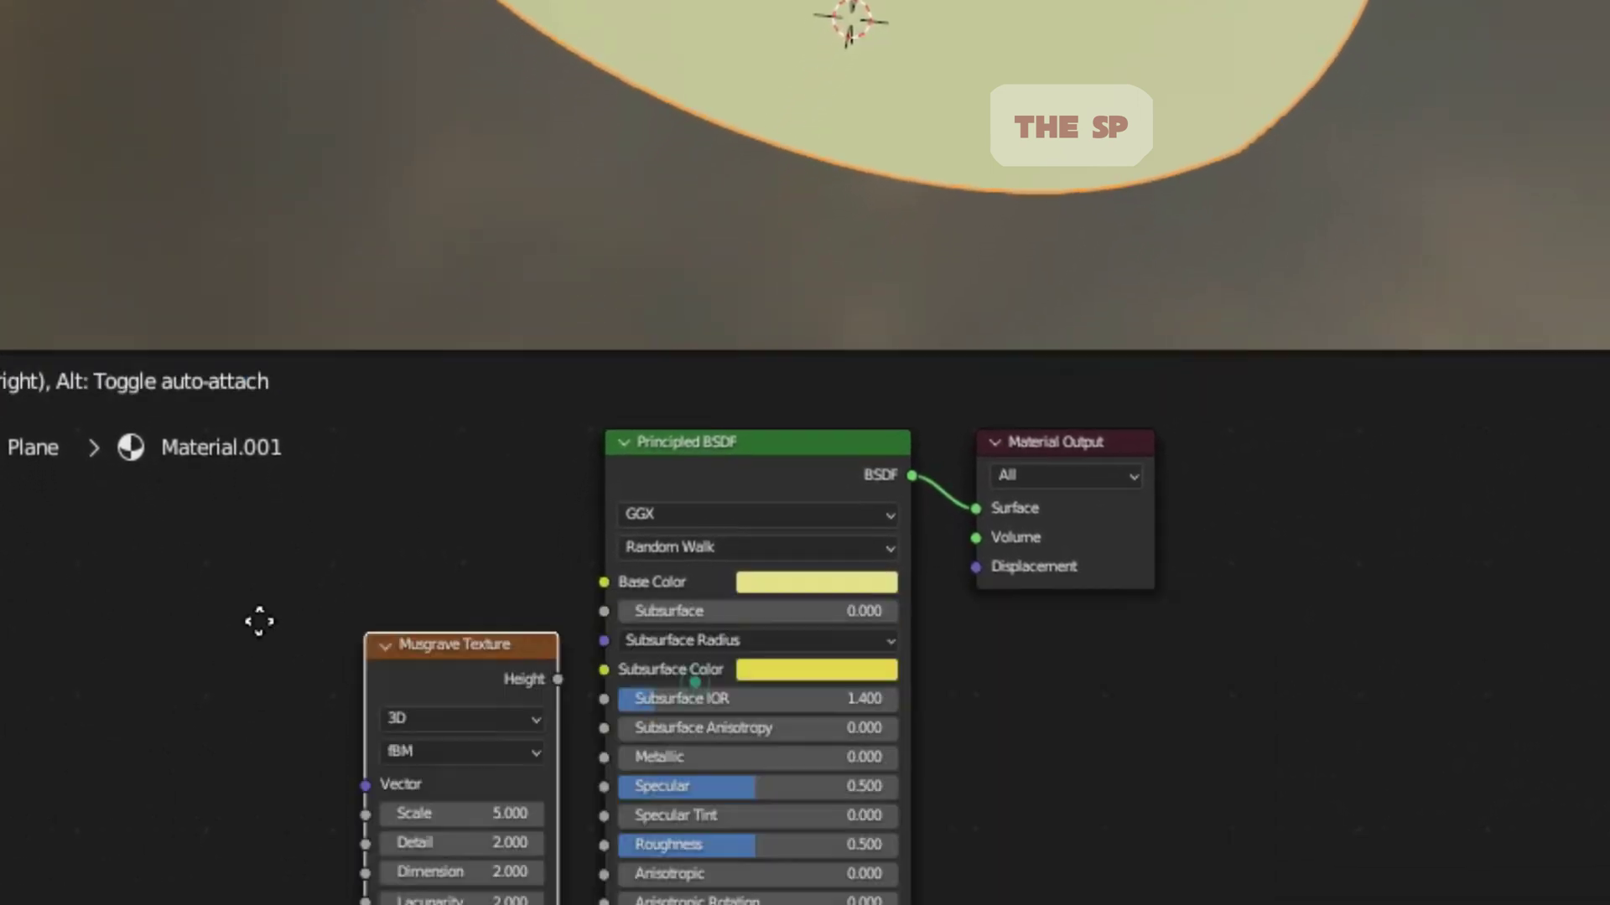
pyautogui.click(47, 587)
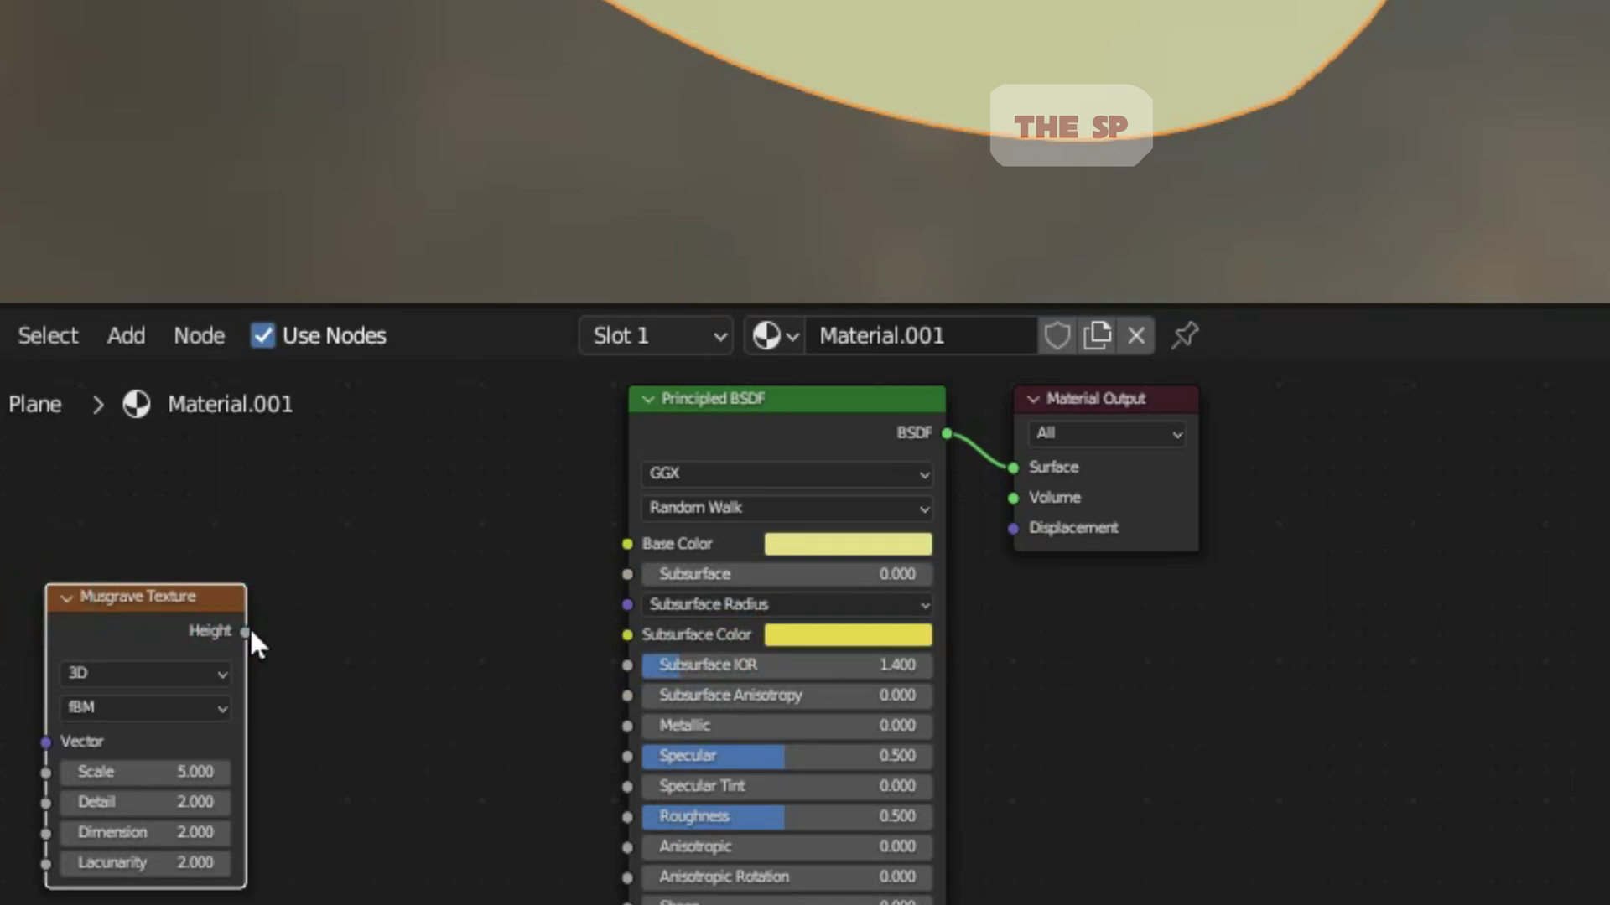
pyautogui.moveTo(245, 631); pyautogui.dragTo(622, 577)
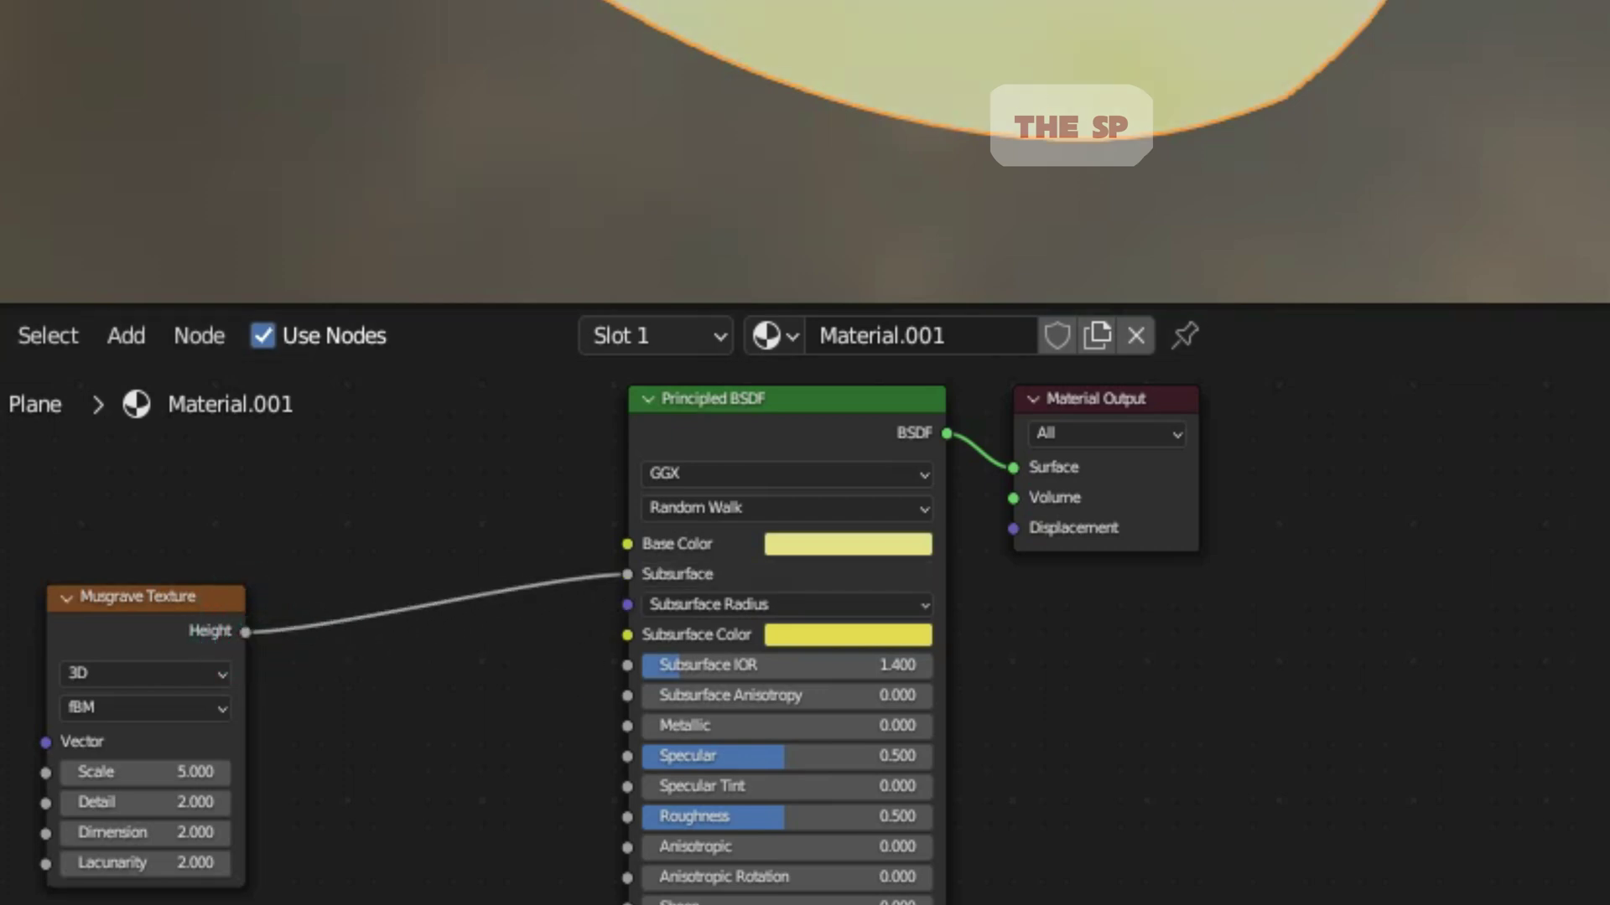
pyautogui.click(783, 637)
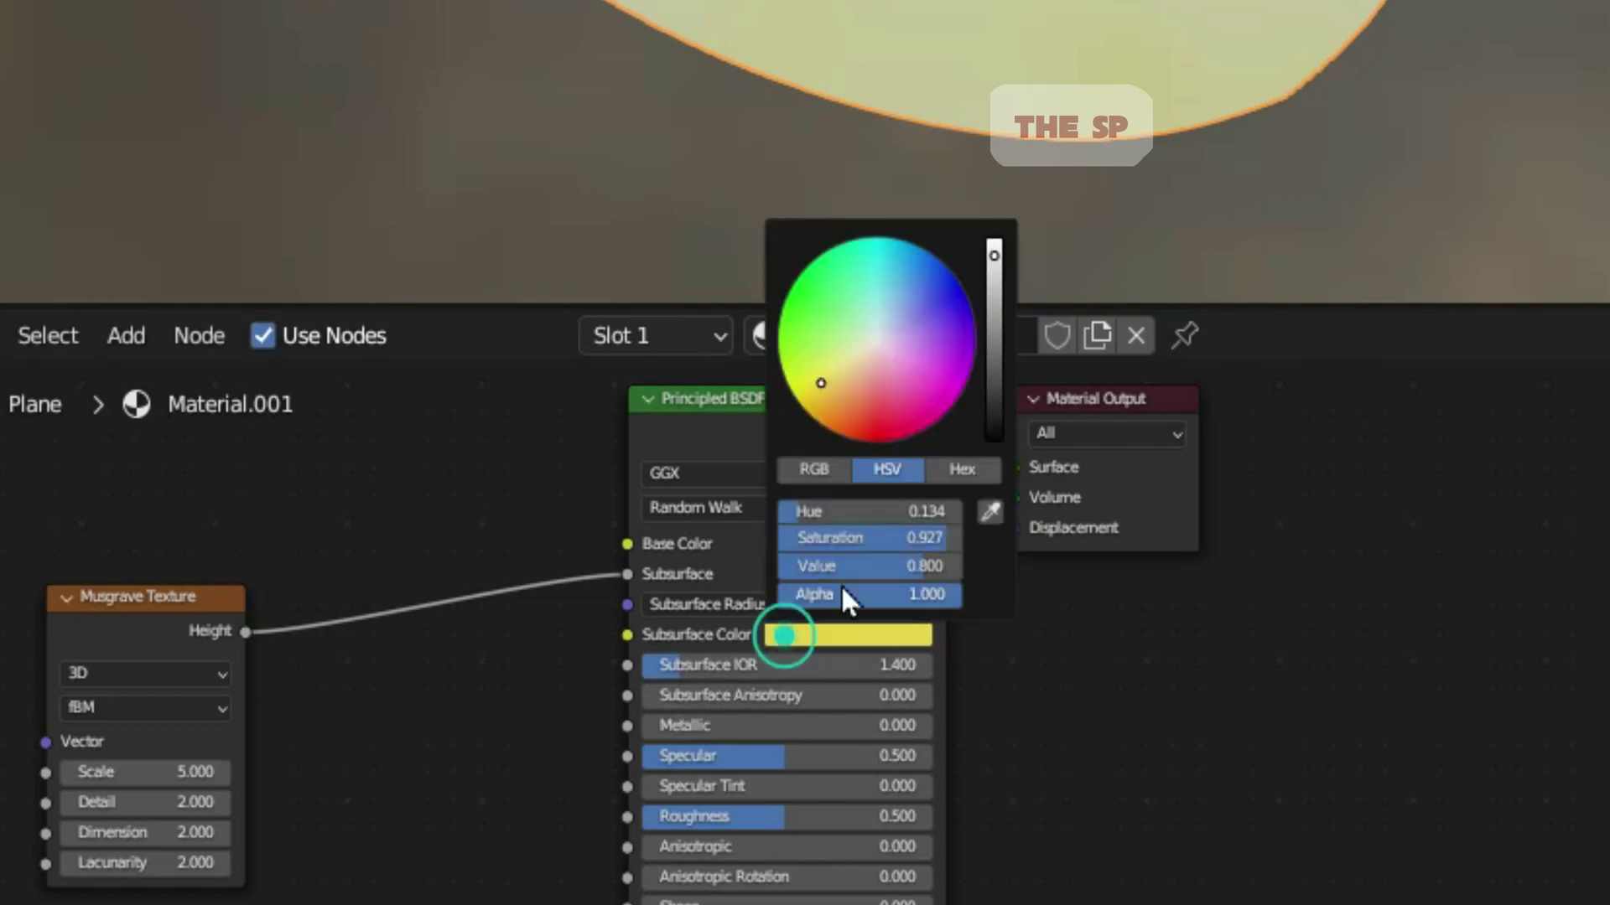
# - Shift the Subsurface Color hue slightly toward orange and lower its Value to about 0.5
pyautogui.click(822, 392)
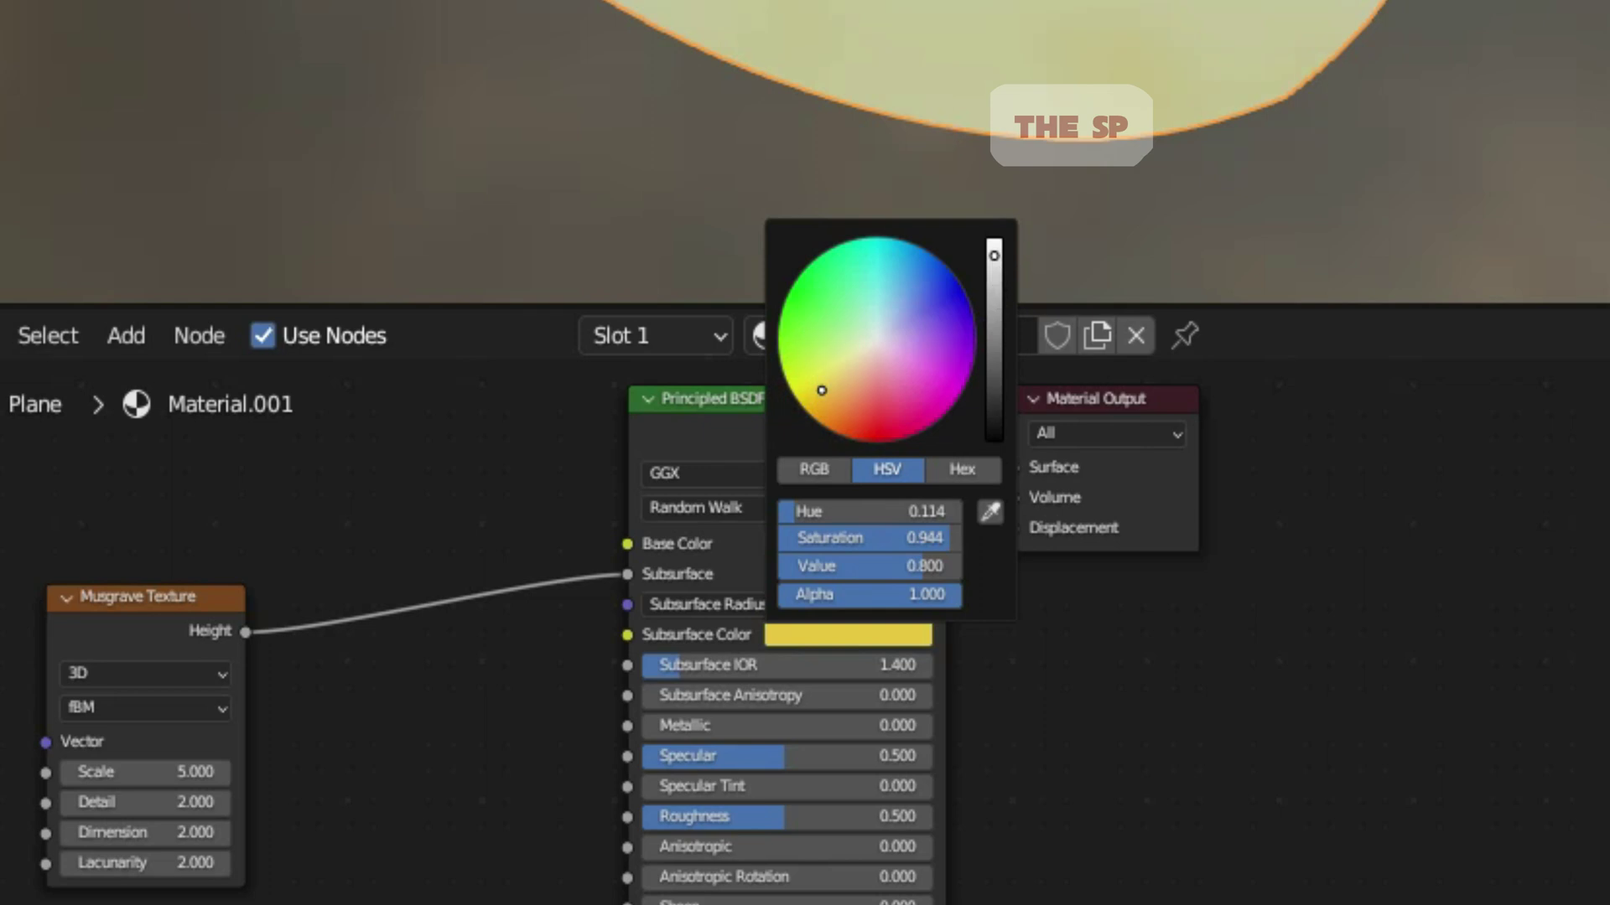
pyautogui.moveTo(993, 256); pyautogui.dragTo(994, 291)
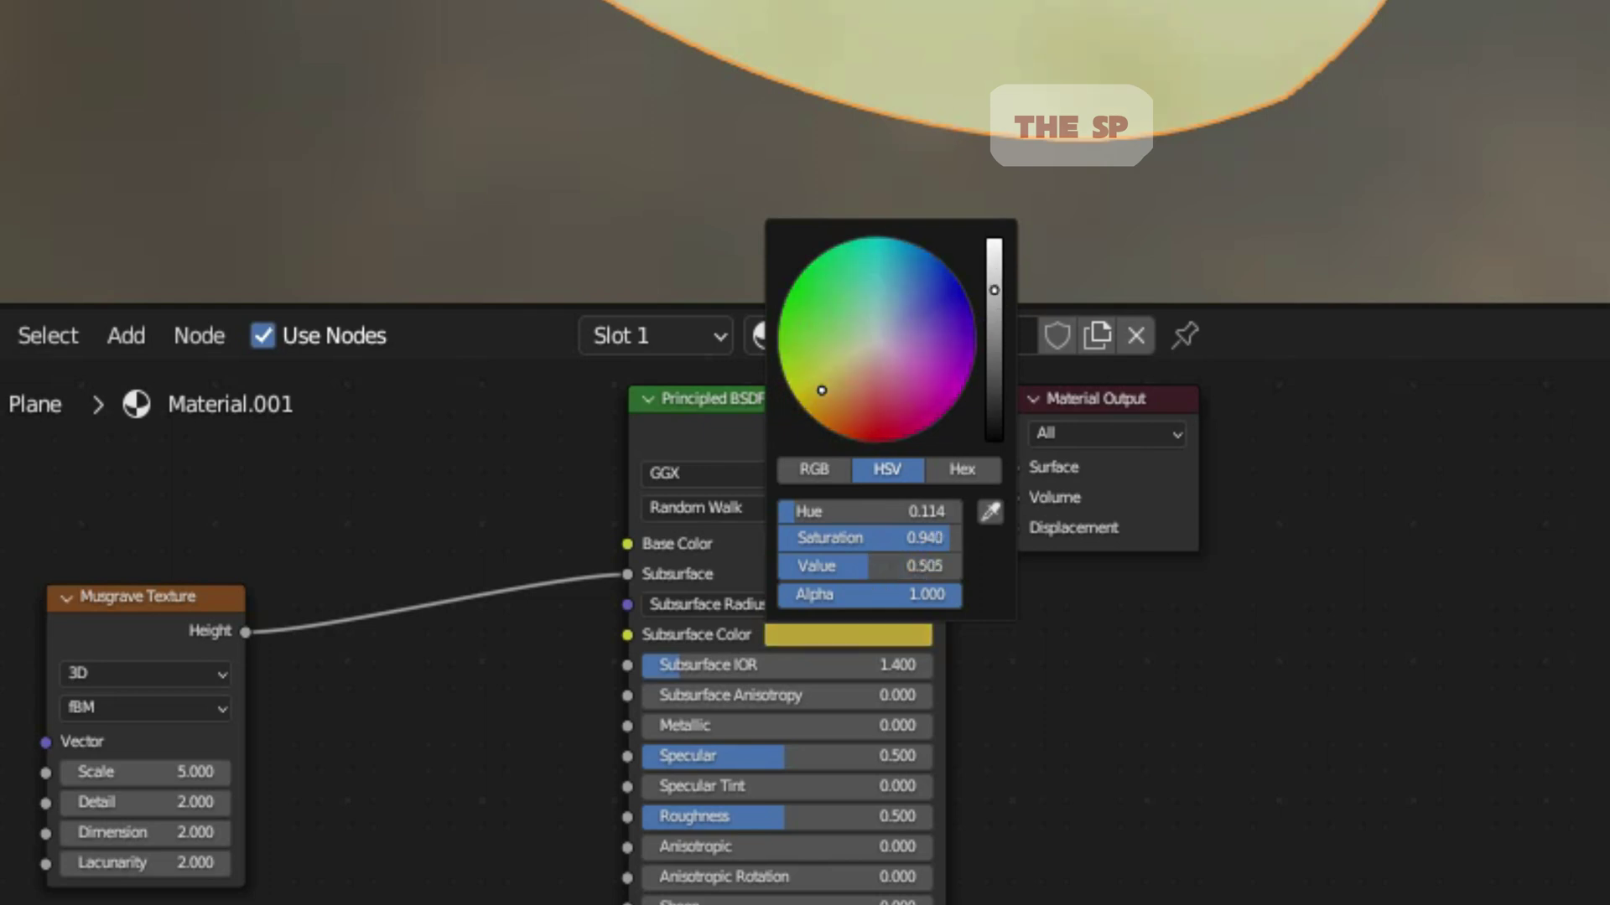
pyautogui.click(994, 294)
# - Switch the Musgrave texture to 4D with a W value of 1.2
pyautogui.click(138, 673)
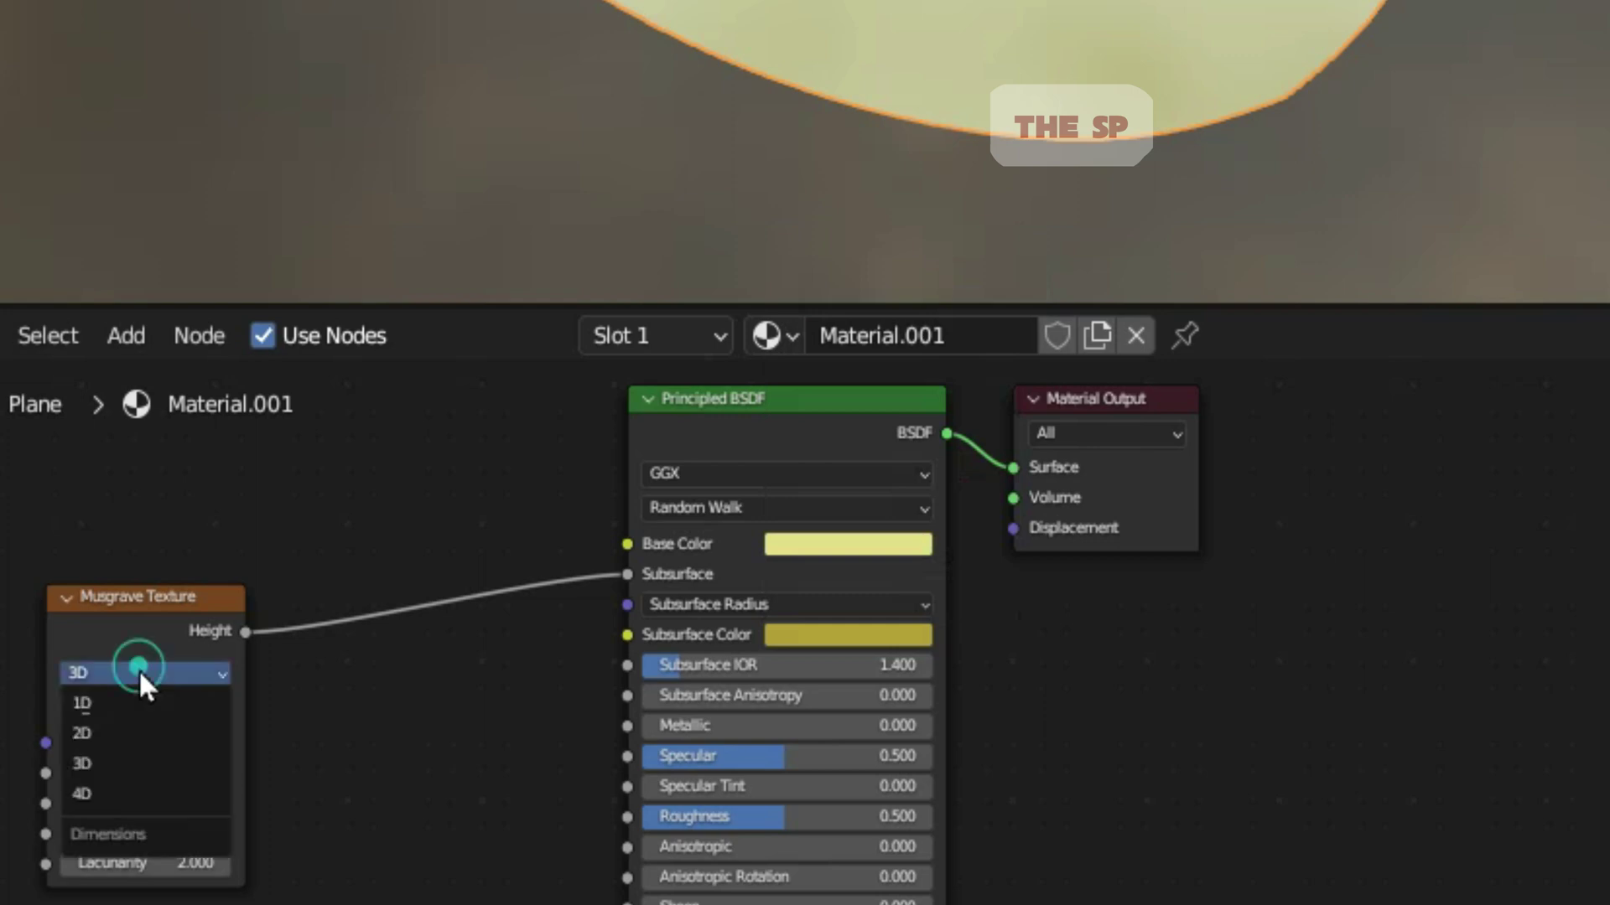
pyautogui.click(106, 802)
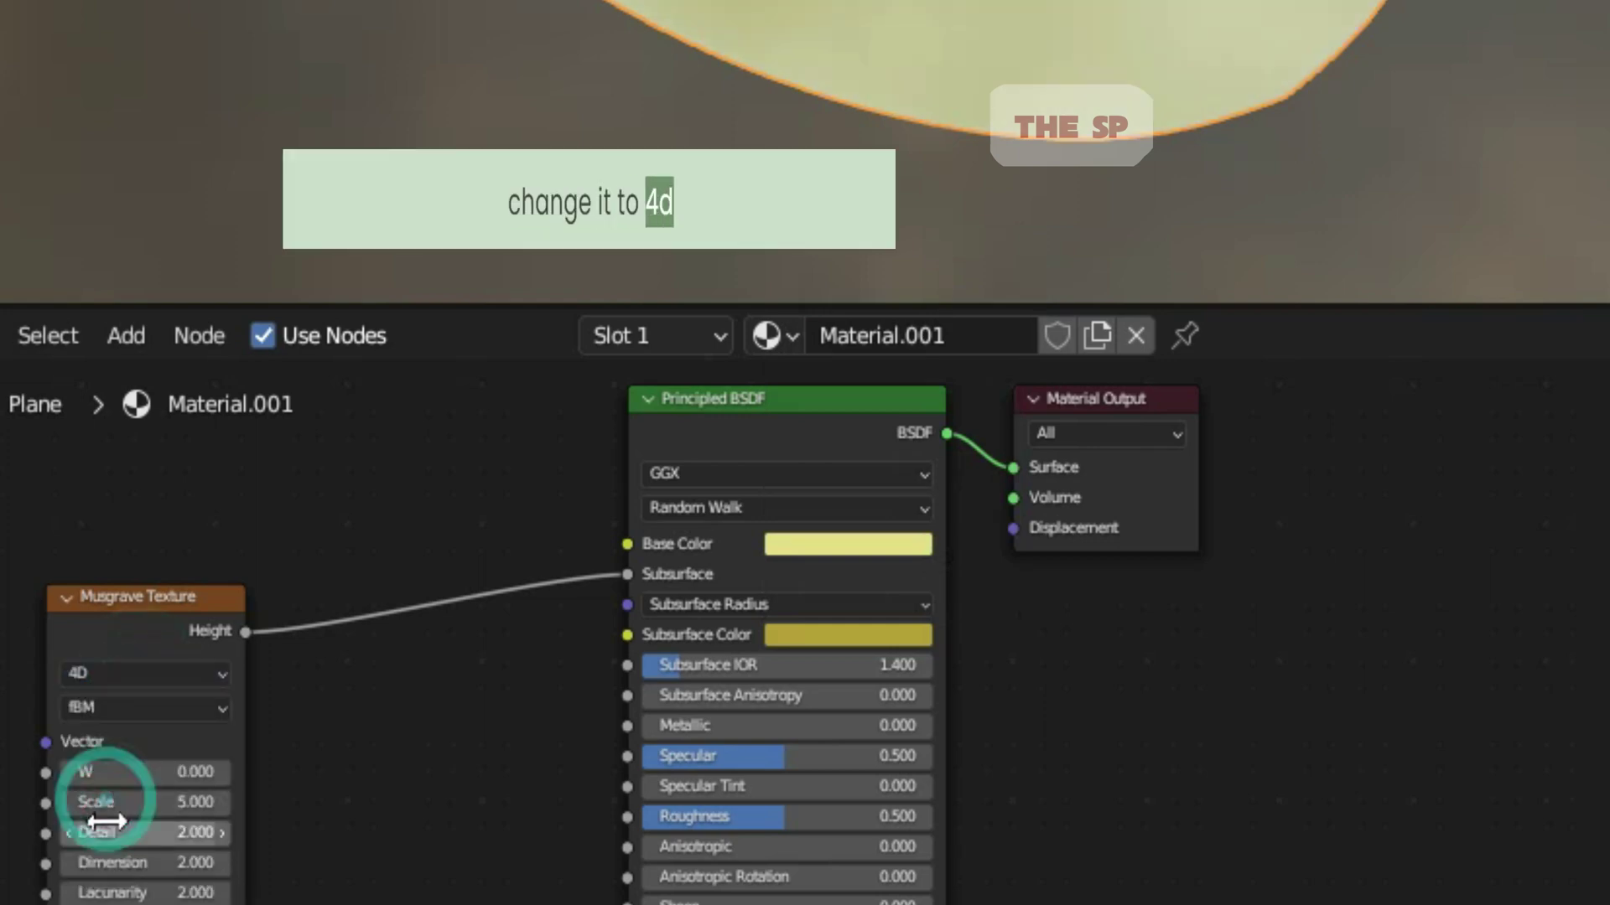
pyautogui.click(193, 772)
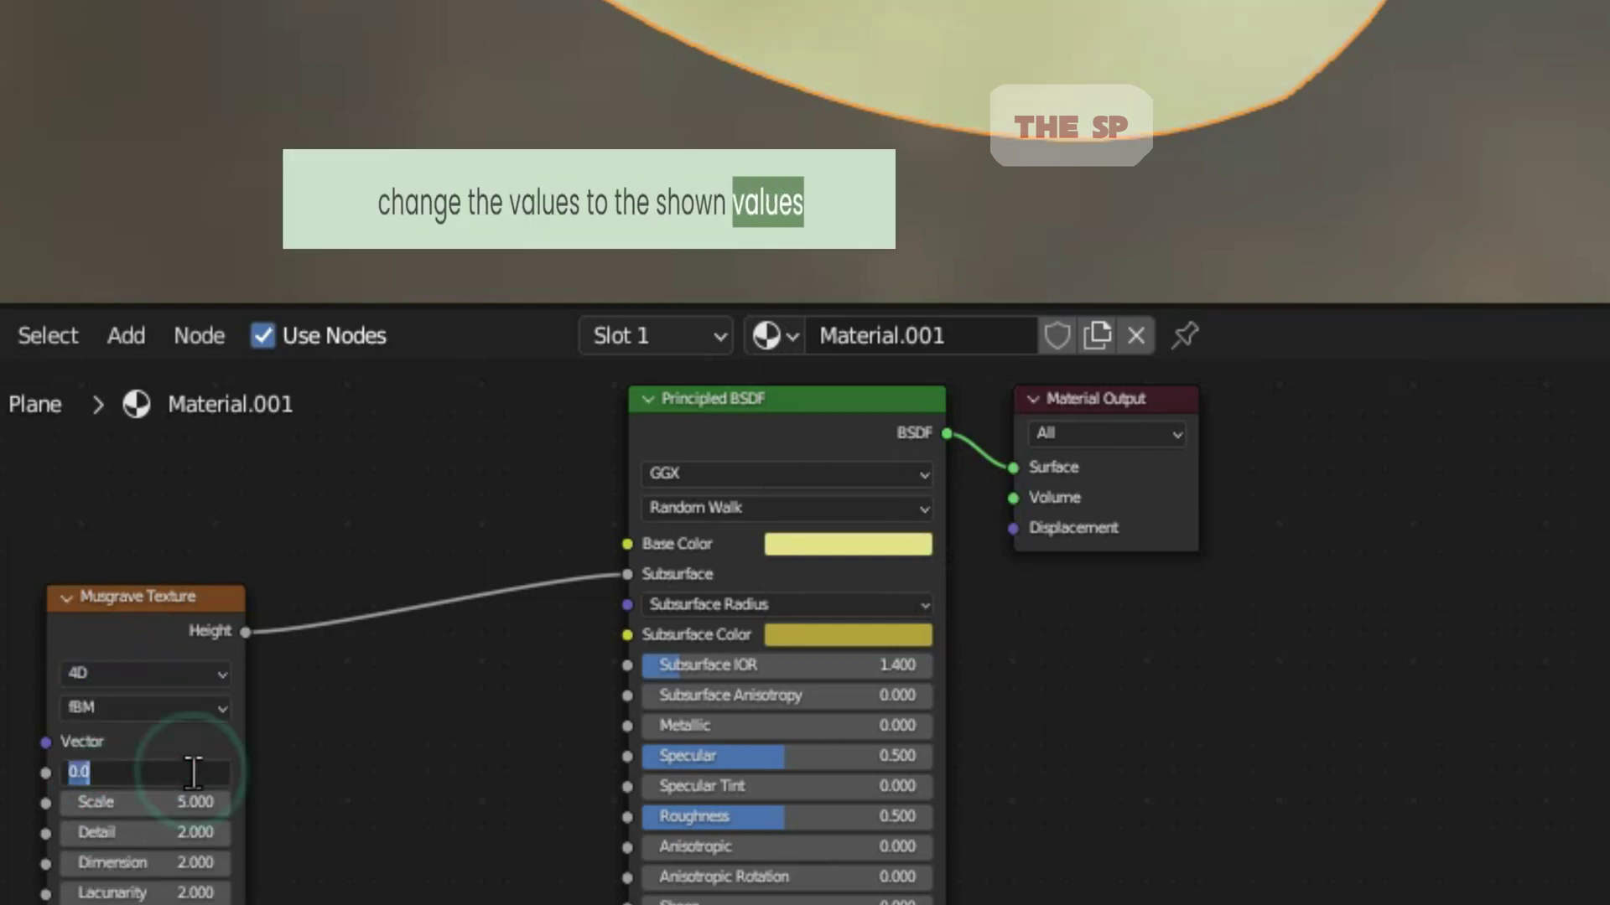
pyautogui.write('1.2')
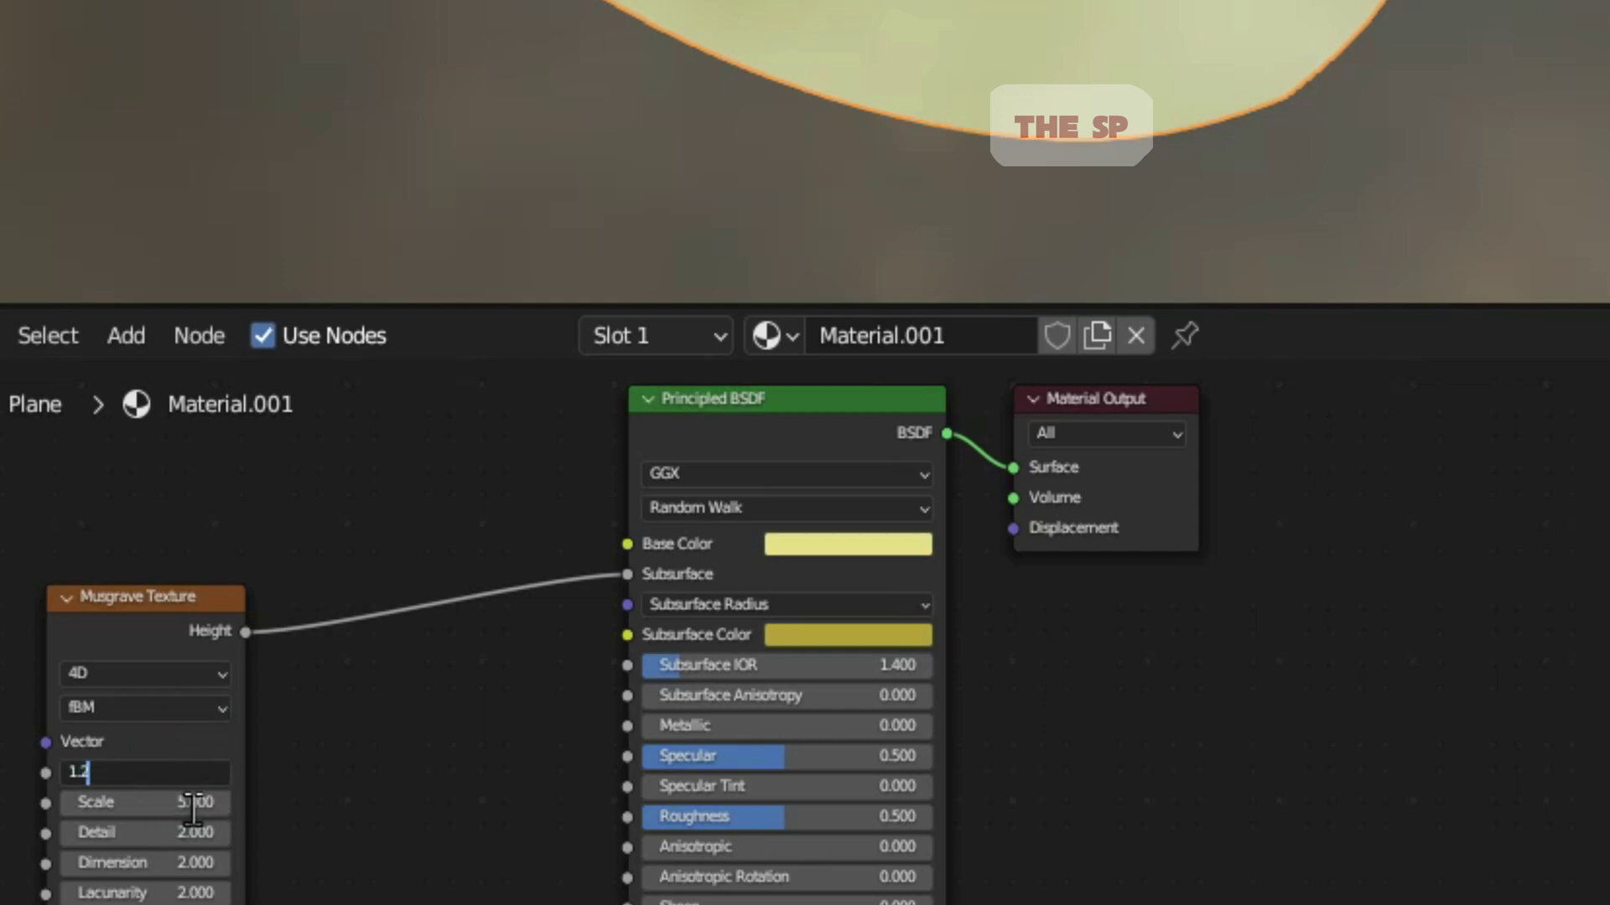
pyautogui.press('Return')
# - Set the Musgrave Scale to 25.1 and Detail to 6.8, then move the node aside
pyautogui.click(193, 802)
pyautogui.write('25.1')
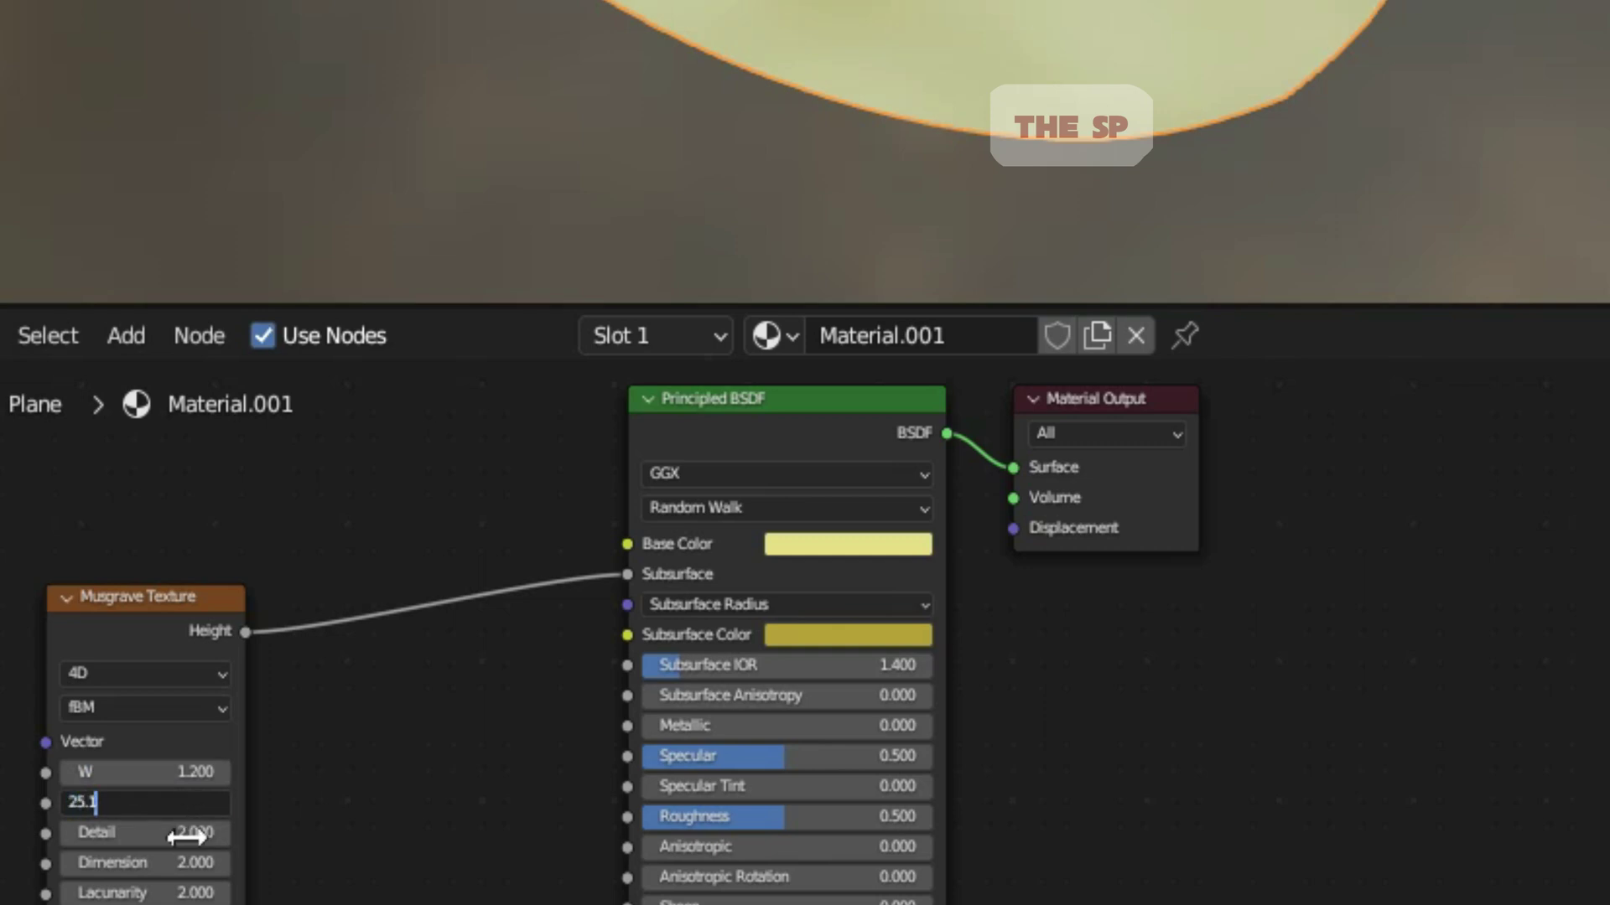
pyautogui.click(187, 837)
pyautogui.click(188, 835)
pyautogui.write('6.8')
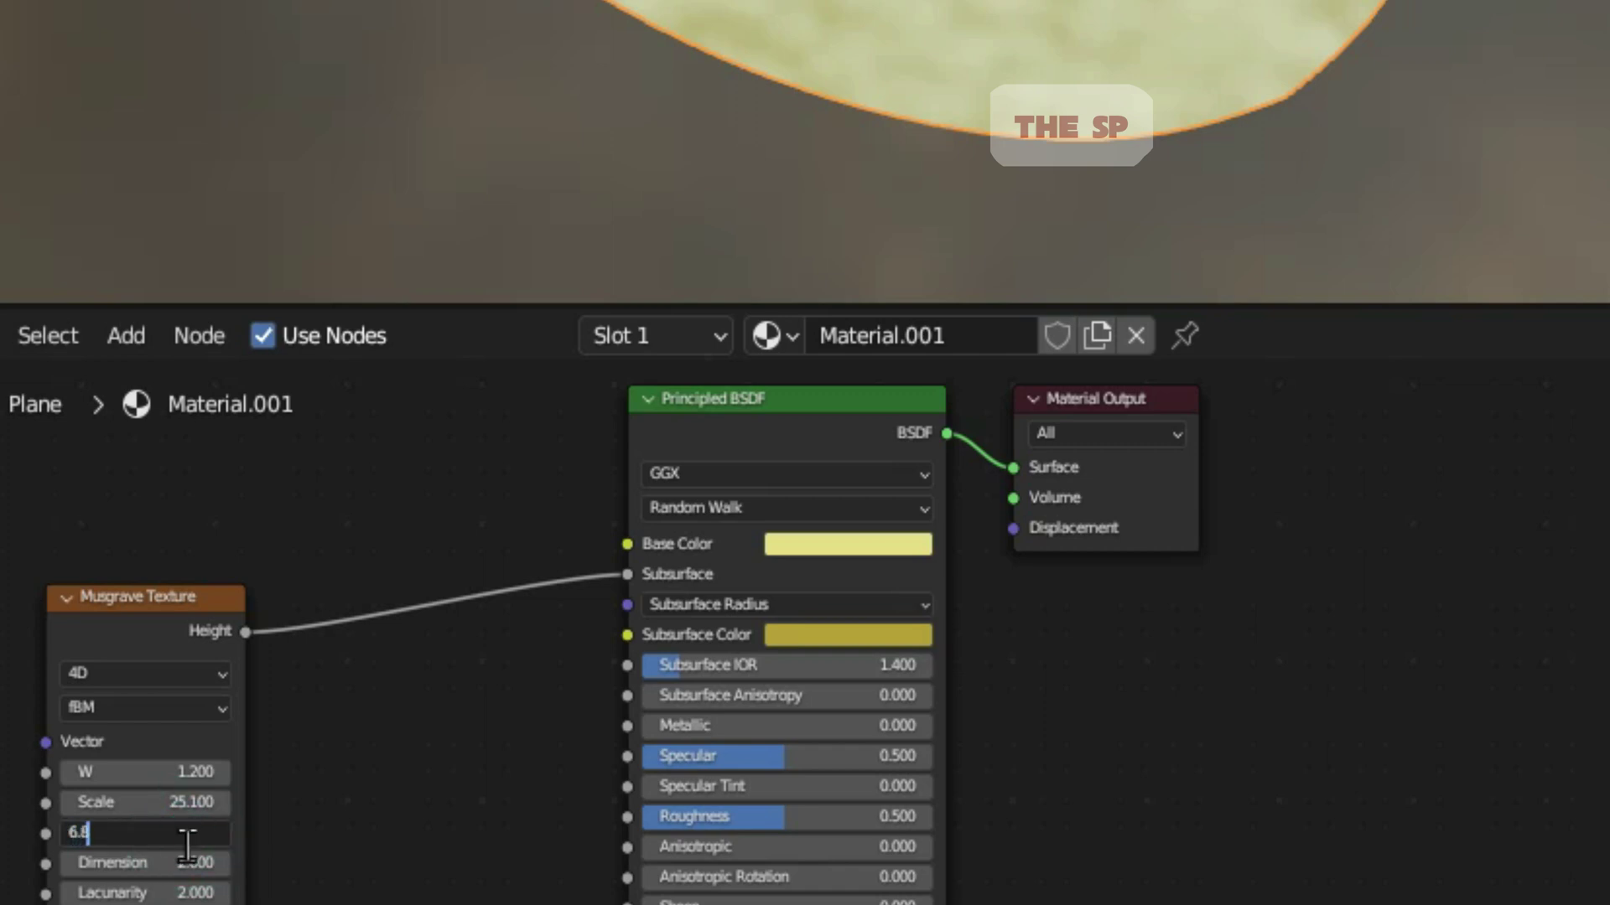
pyautogui.click(186, 851)
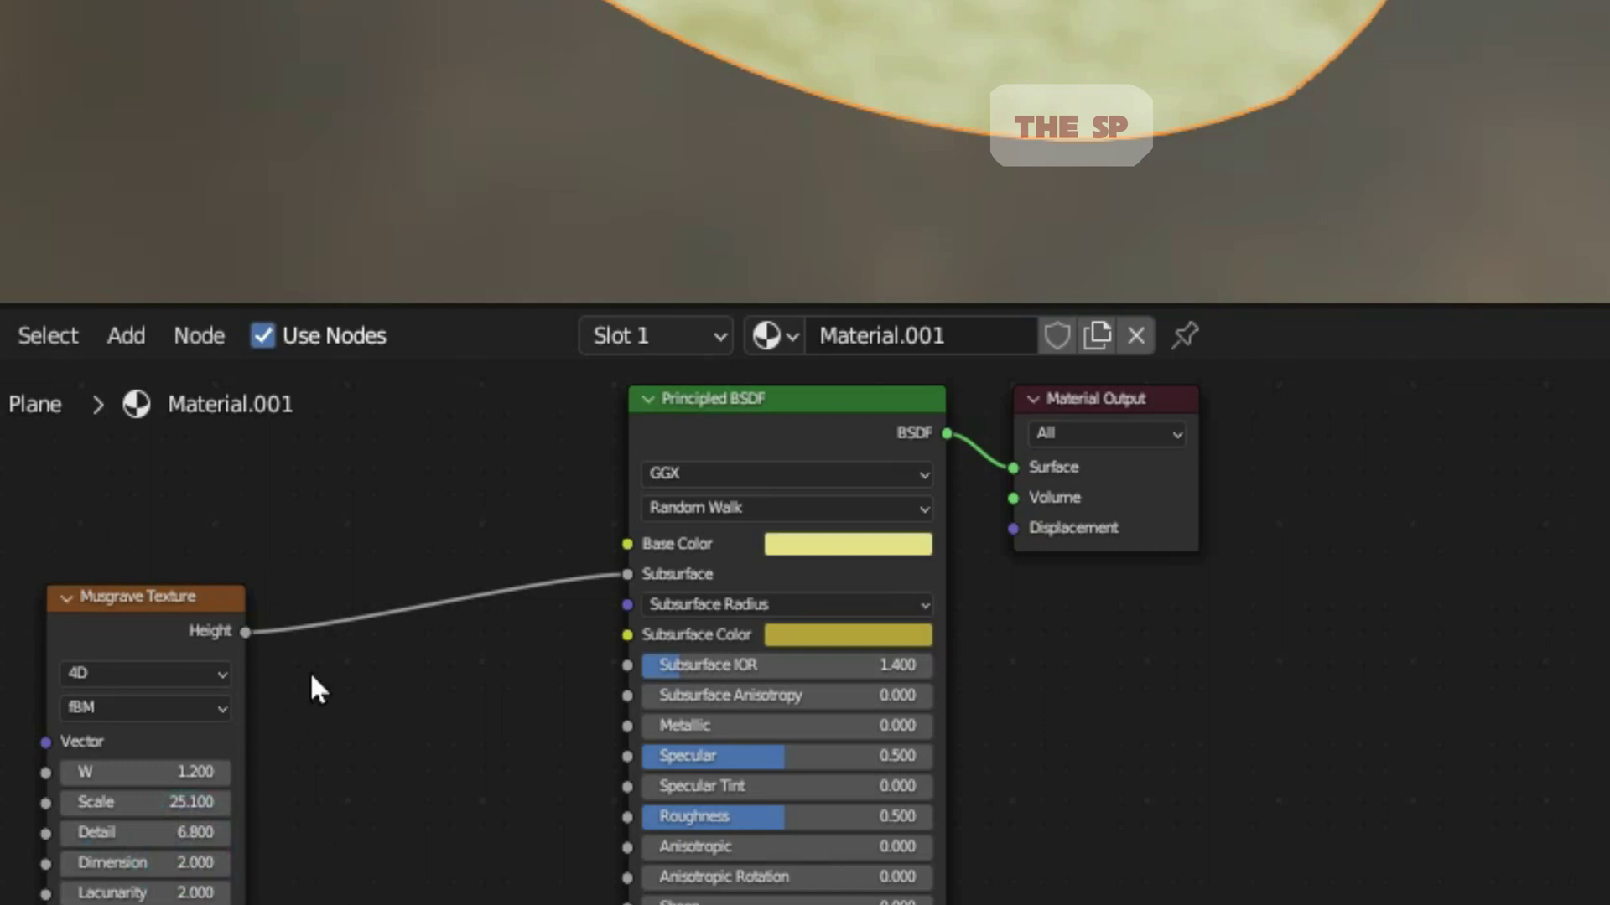
pyautogui.moveTo(121, 586); pyautogui.dragTo(0, 503)
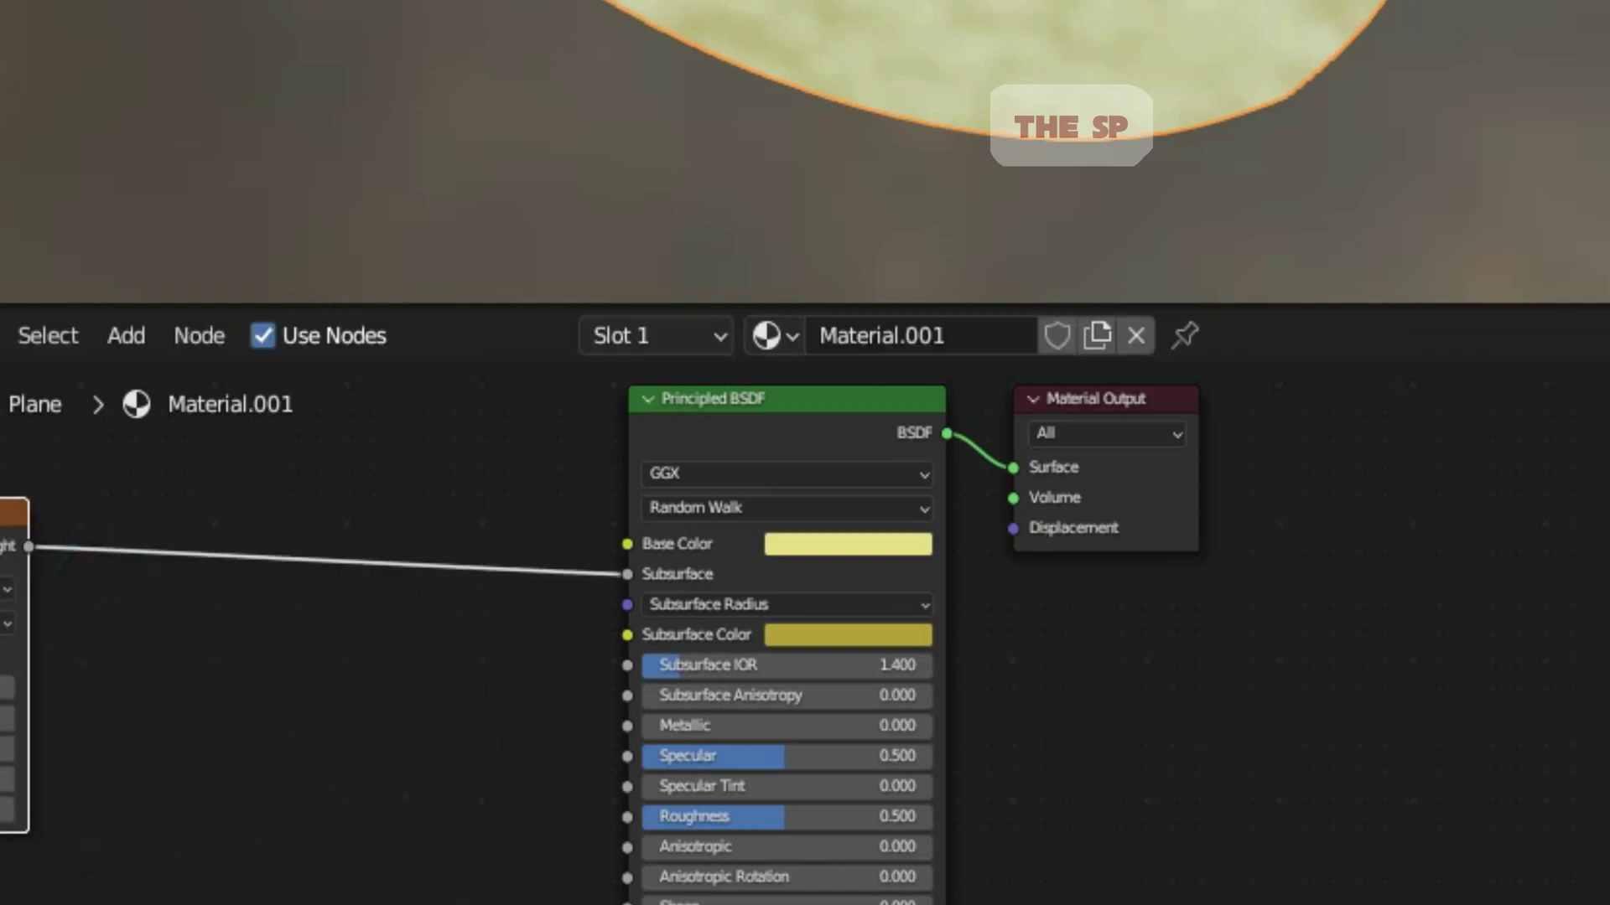
pyautogui.click(273, 719)
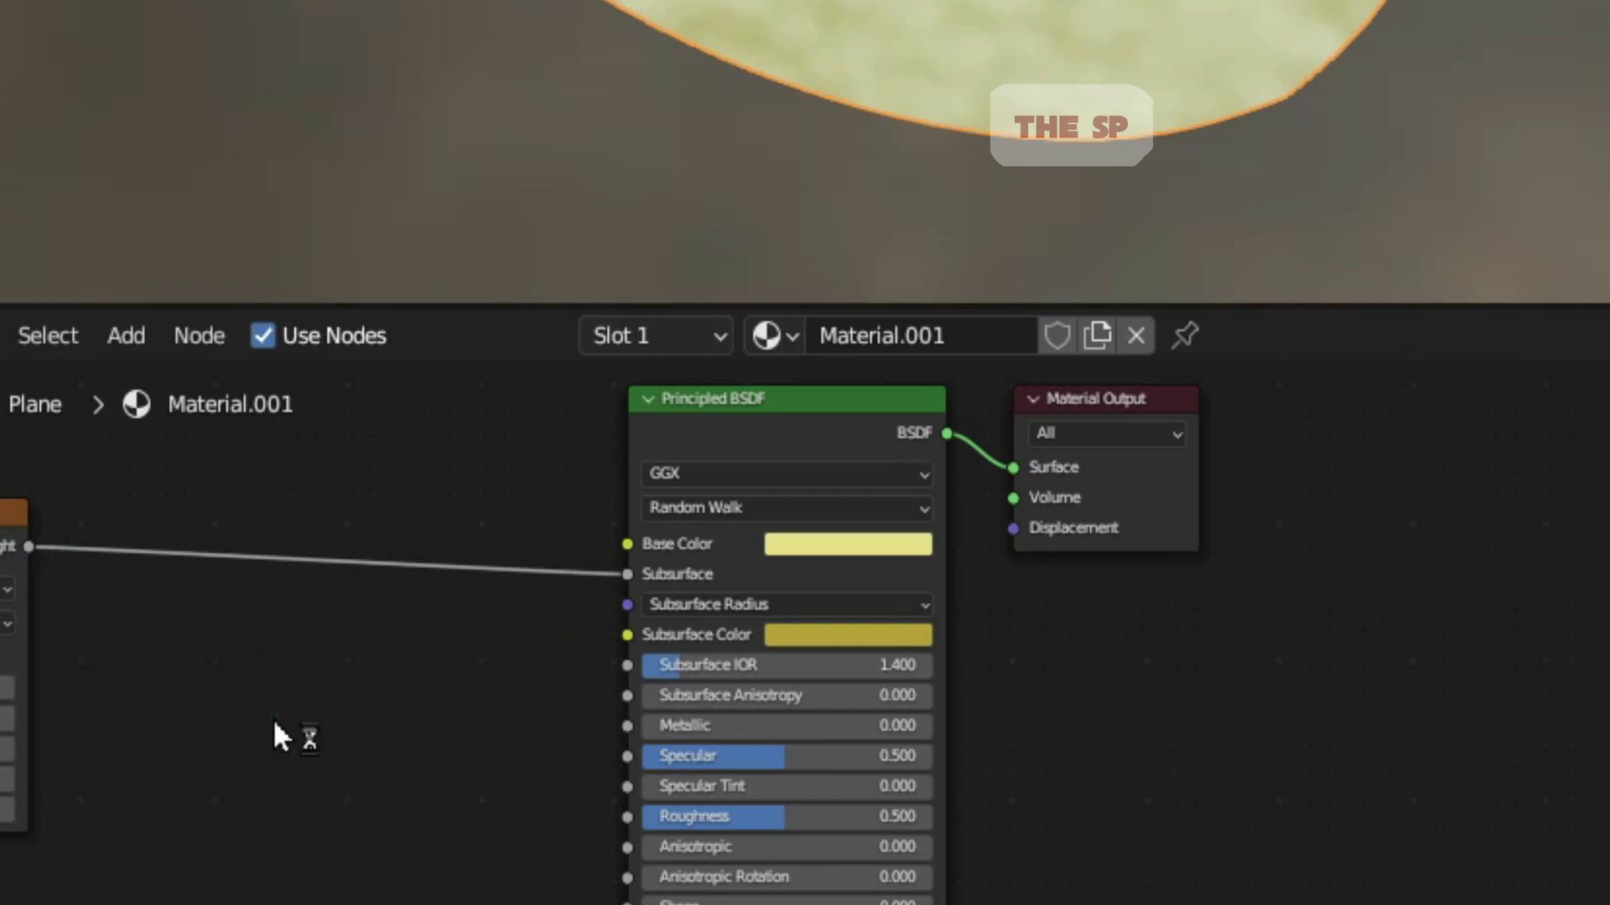
pyautogui.press('F3')
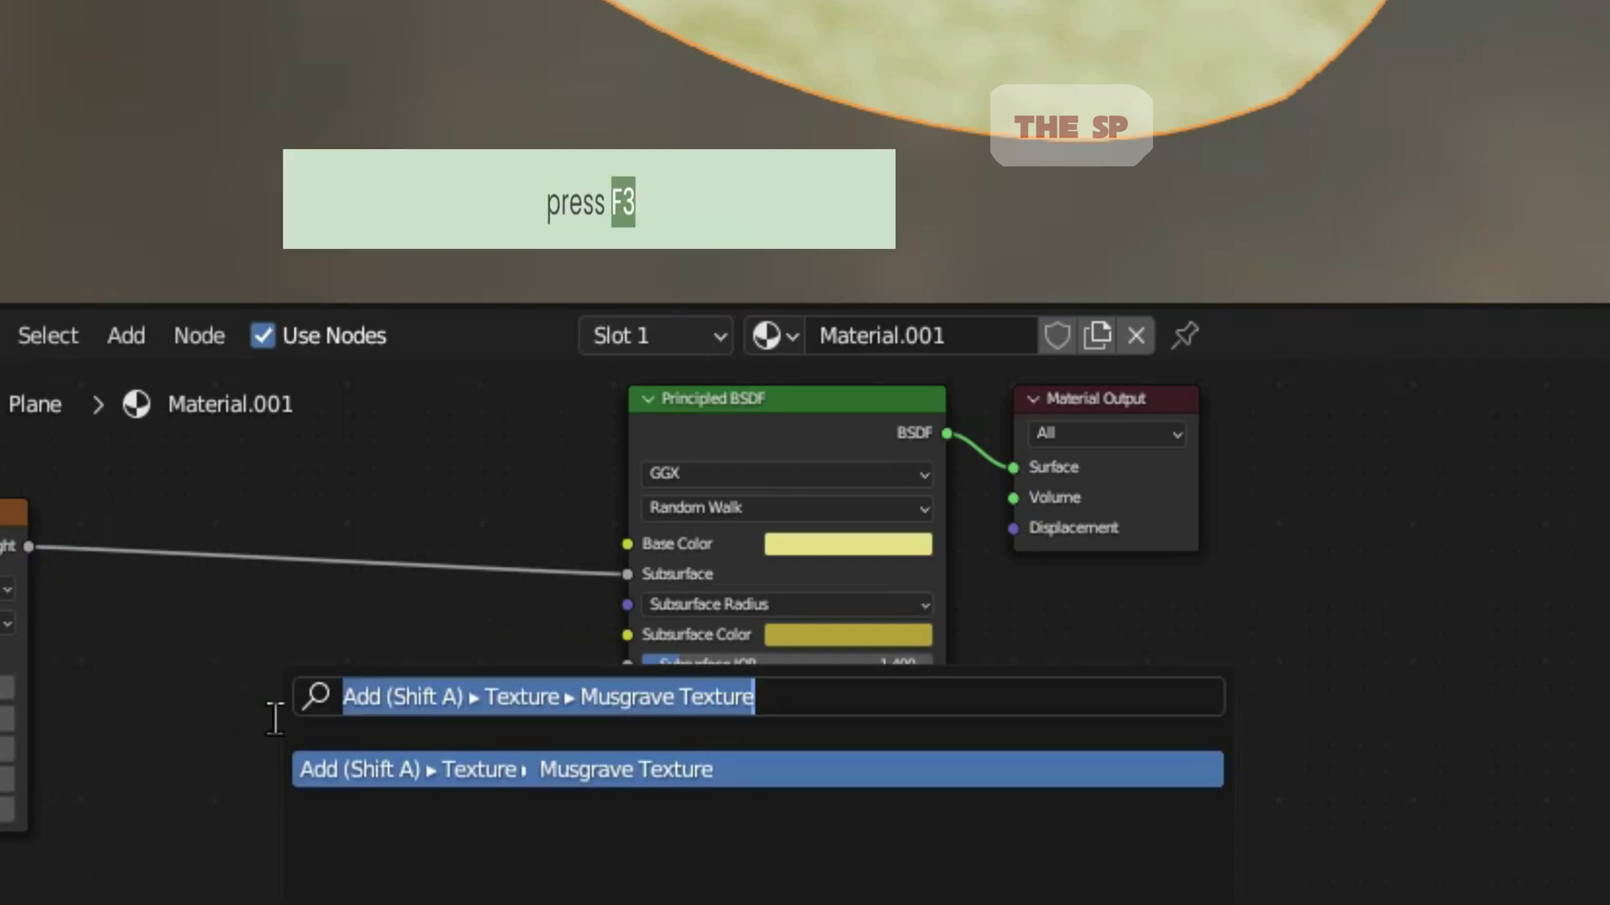
# - Add a Bump node to the chip material beside the Musgrave Texture node
pyautogui.write('bump')
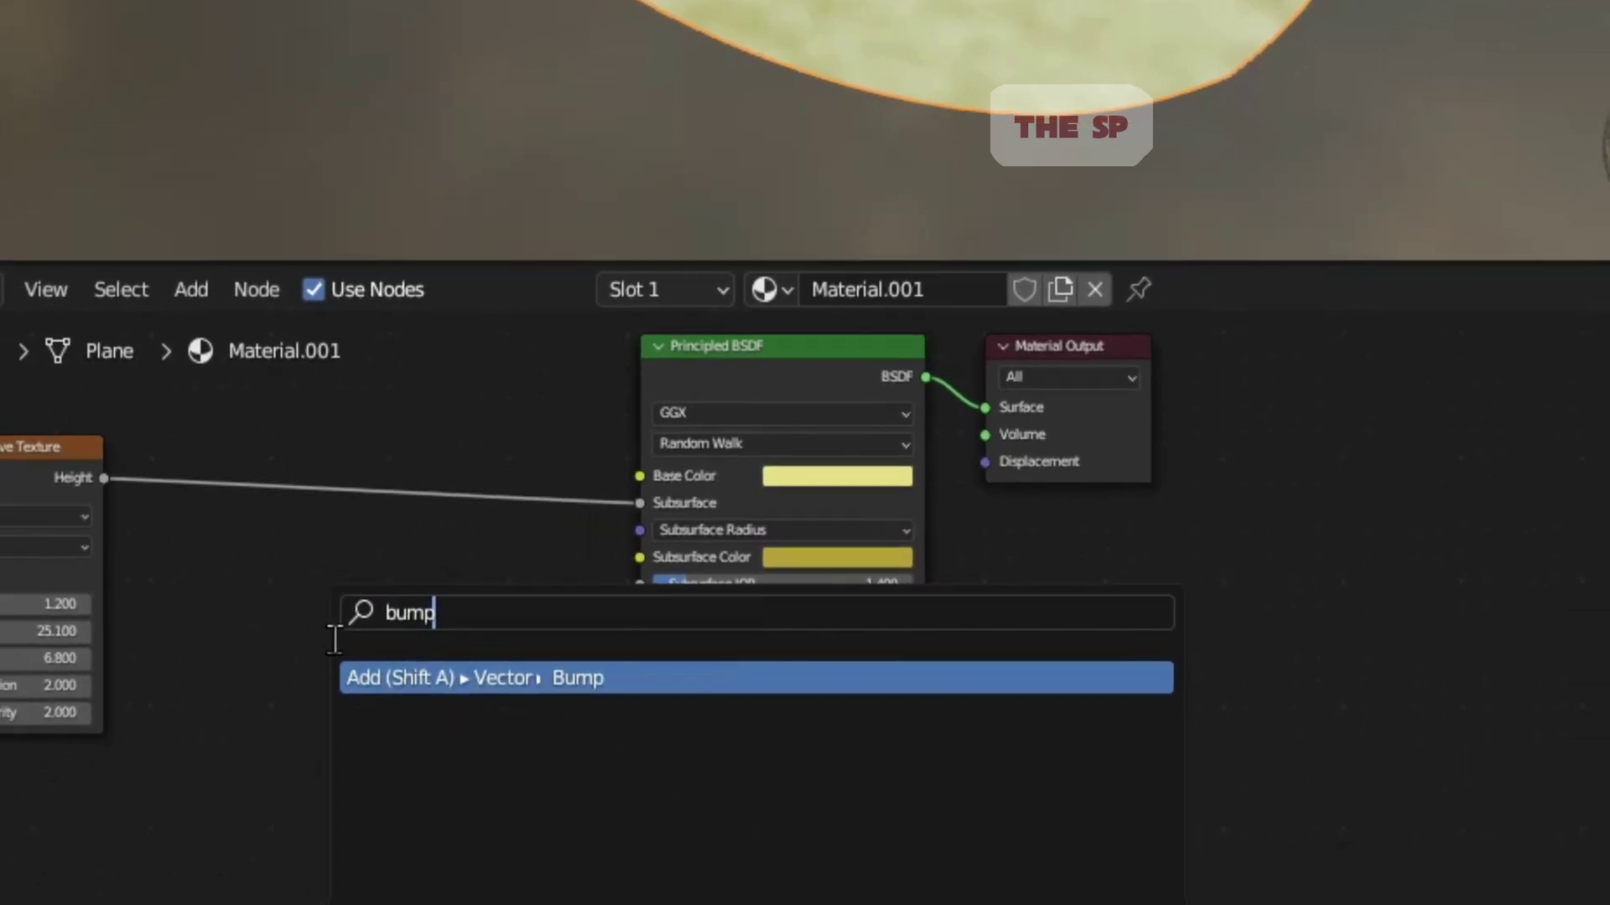
pyautogui.click(532, 679)
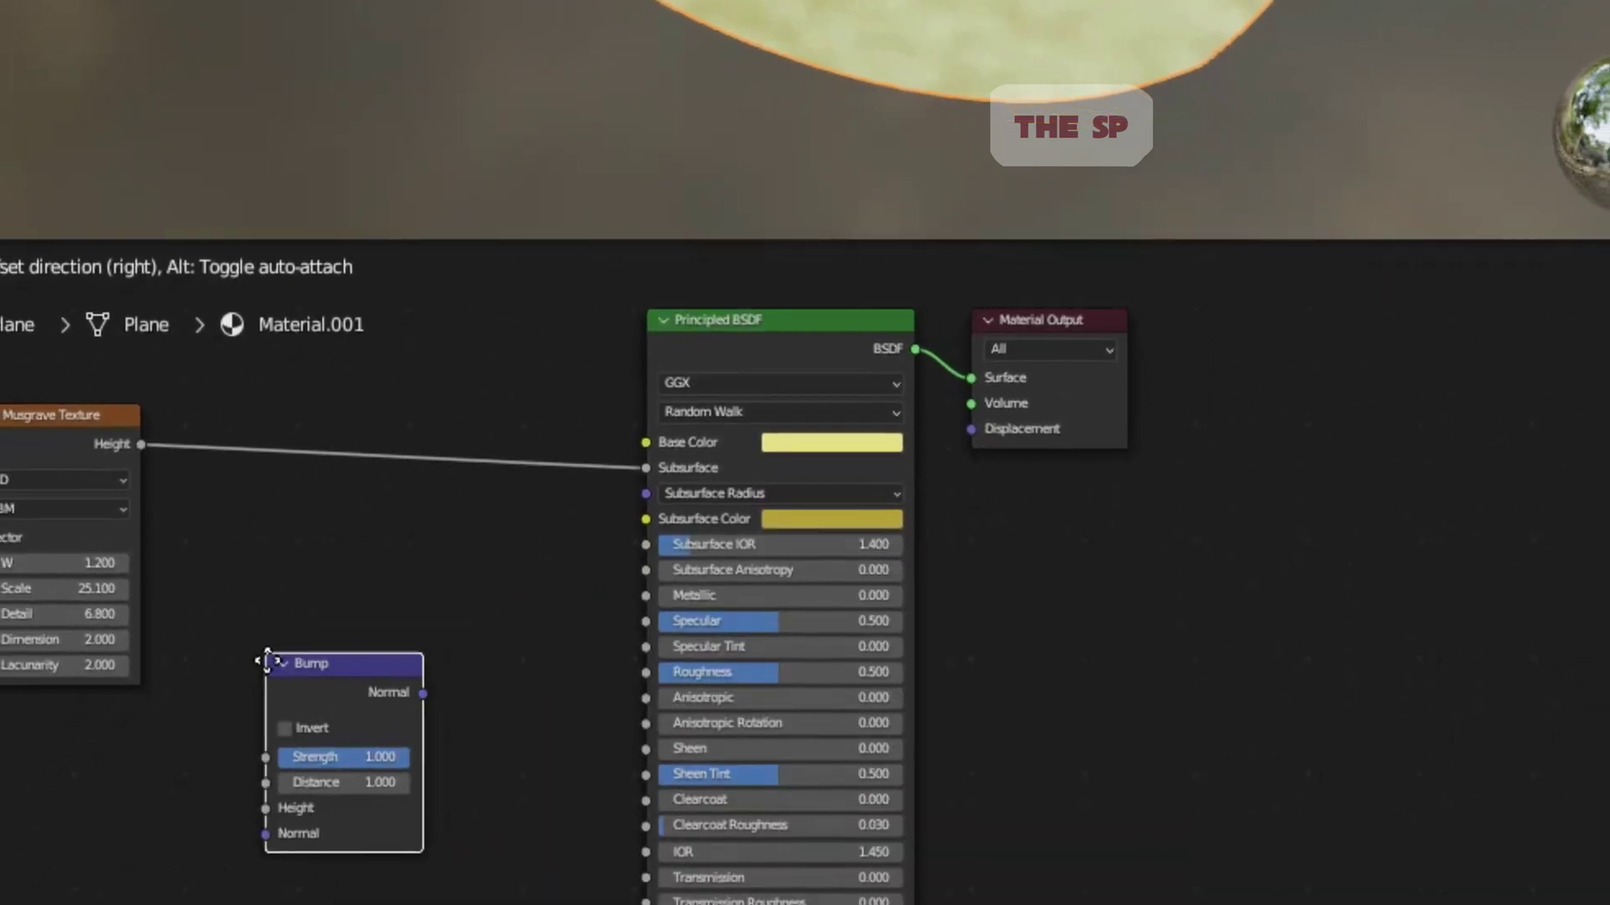
pyautogui.click(266, 659)
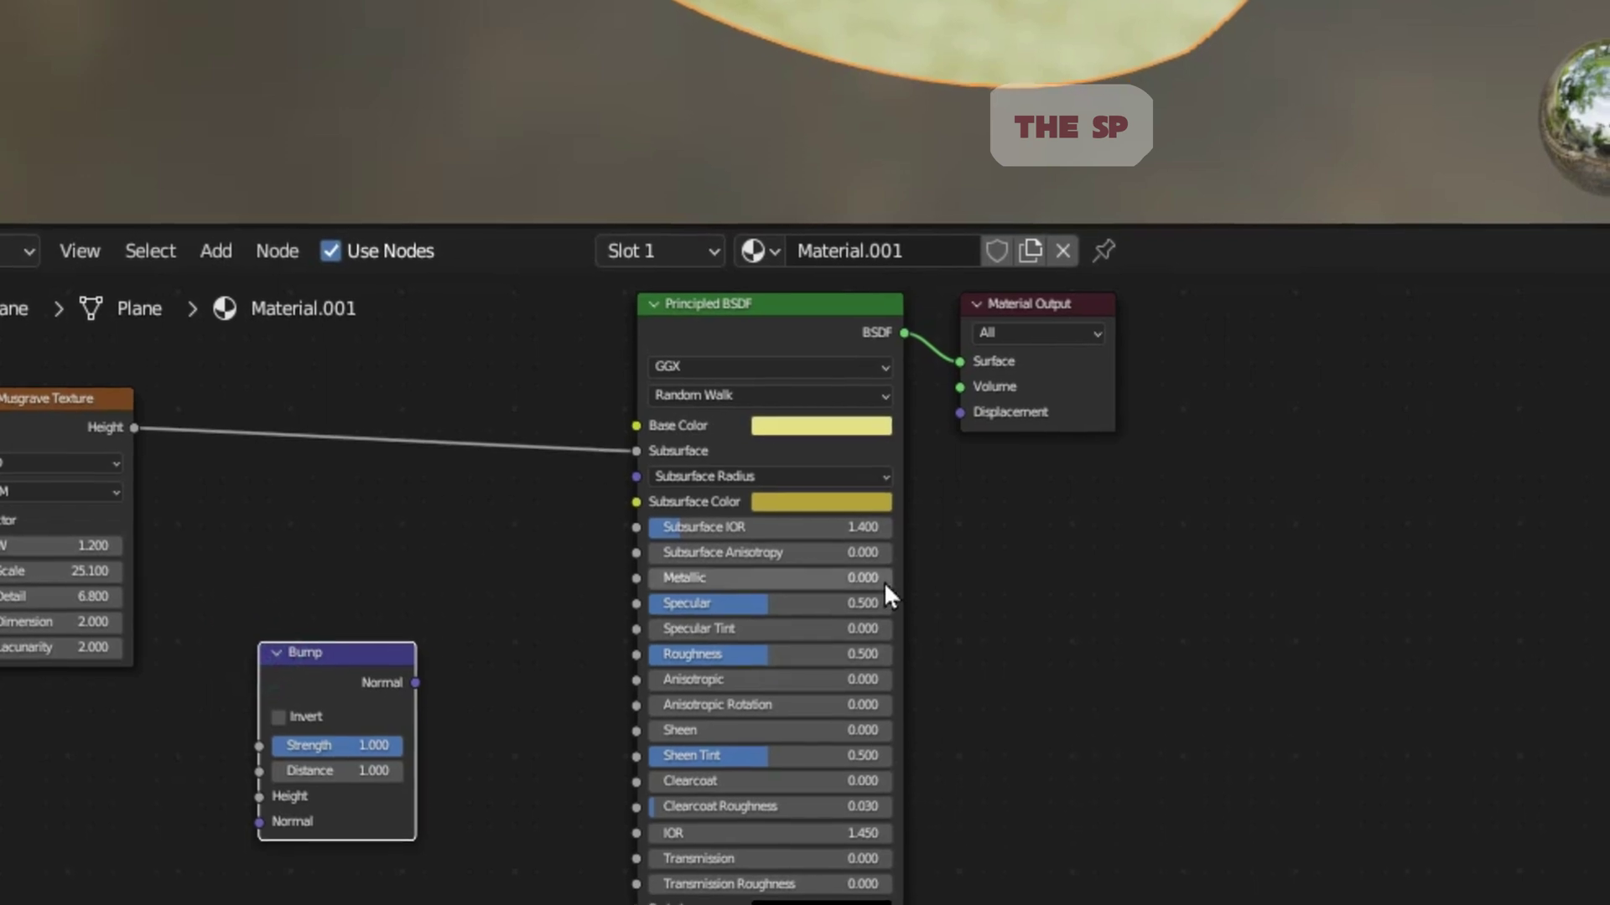
pyautogui.moveTo(992, 582)
pyautogui.mouseDown(button='middle')
pyautogui.moveTo(1149, 323)
pyautogui.moveTo(1366, 411)
pyautogui.mouseUp(button='middle')
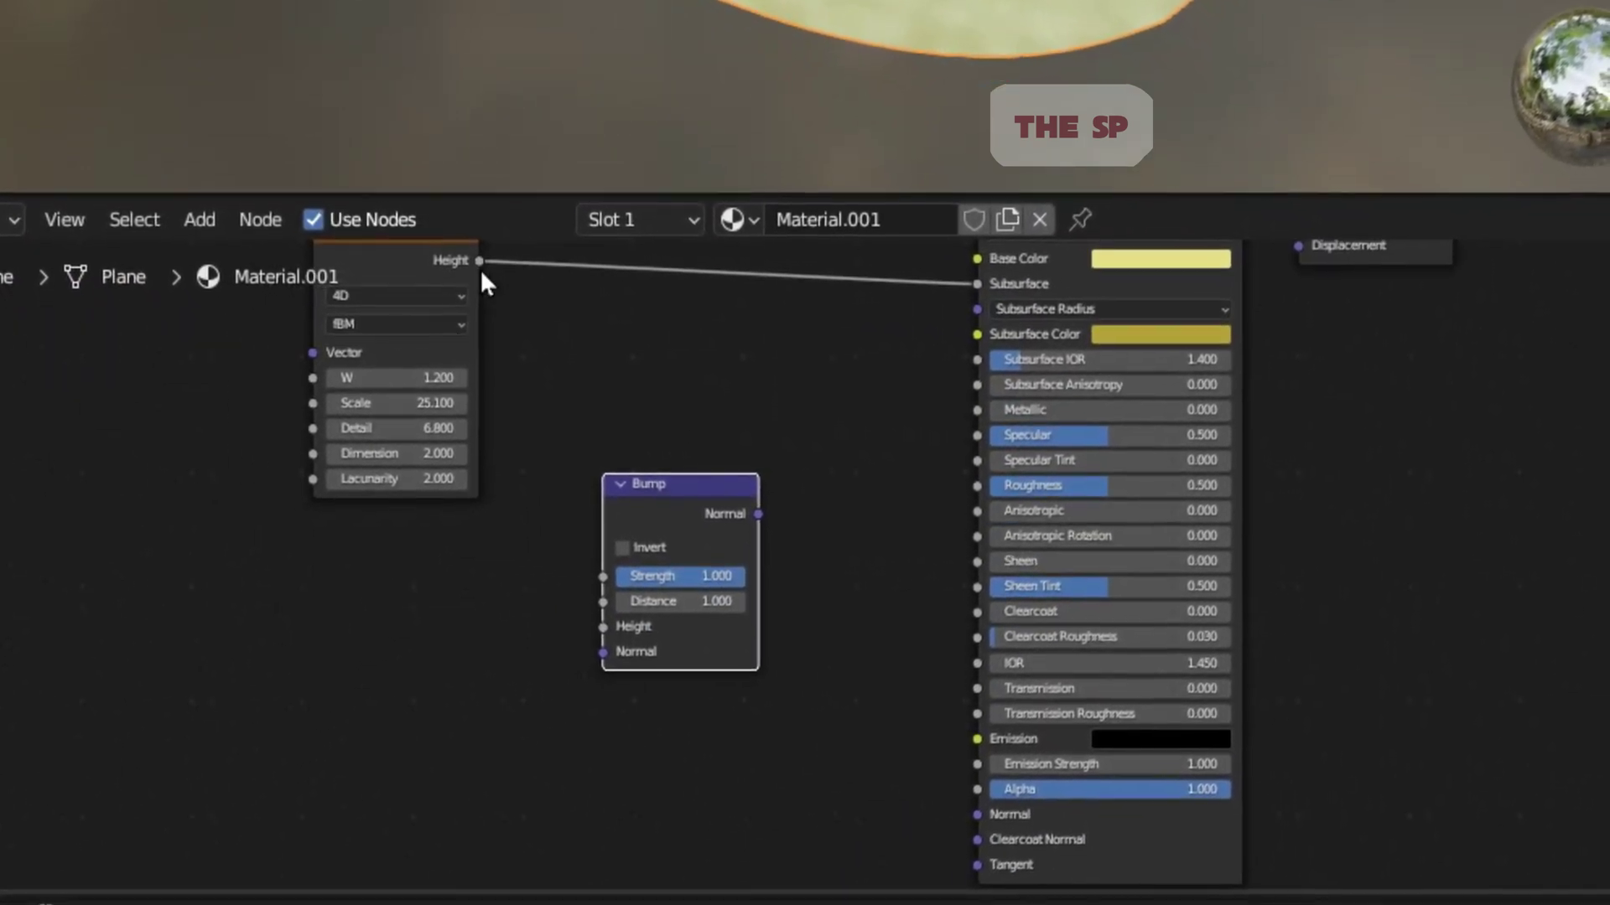
pyautogui.moveTo(503, 361); pyautogui.dragTo(501, 373, button='middle')
# - Link Musgrave Height to Bump Height, and Bump Normal to the Principled BSDF Normal
pyautogui.click(465, 277)
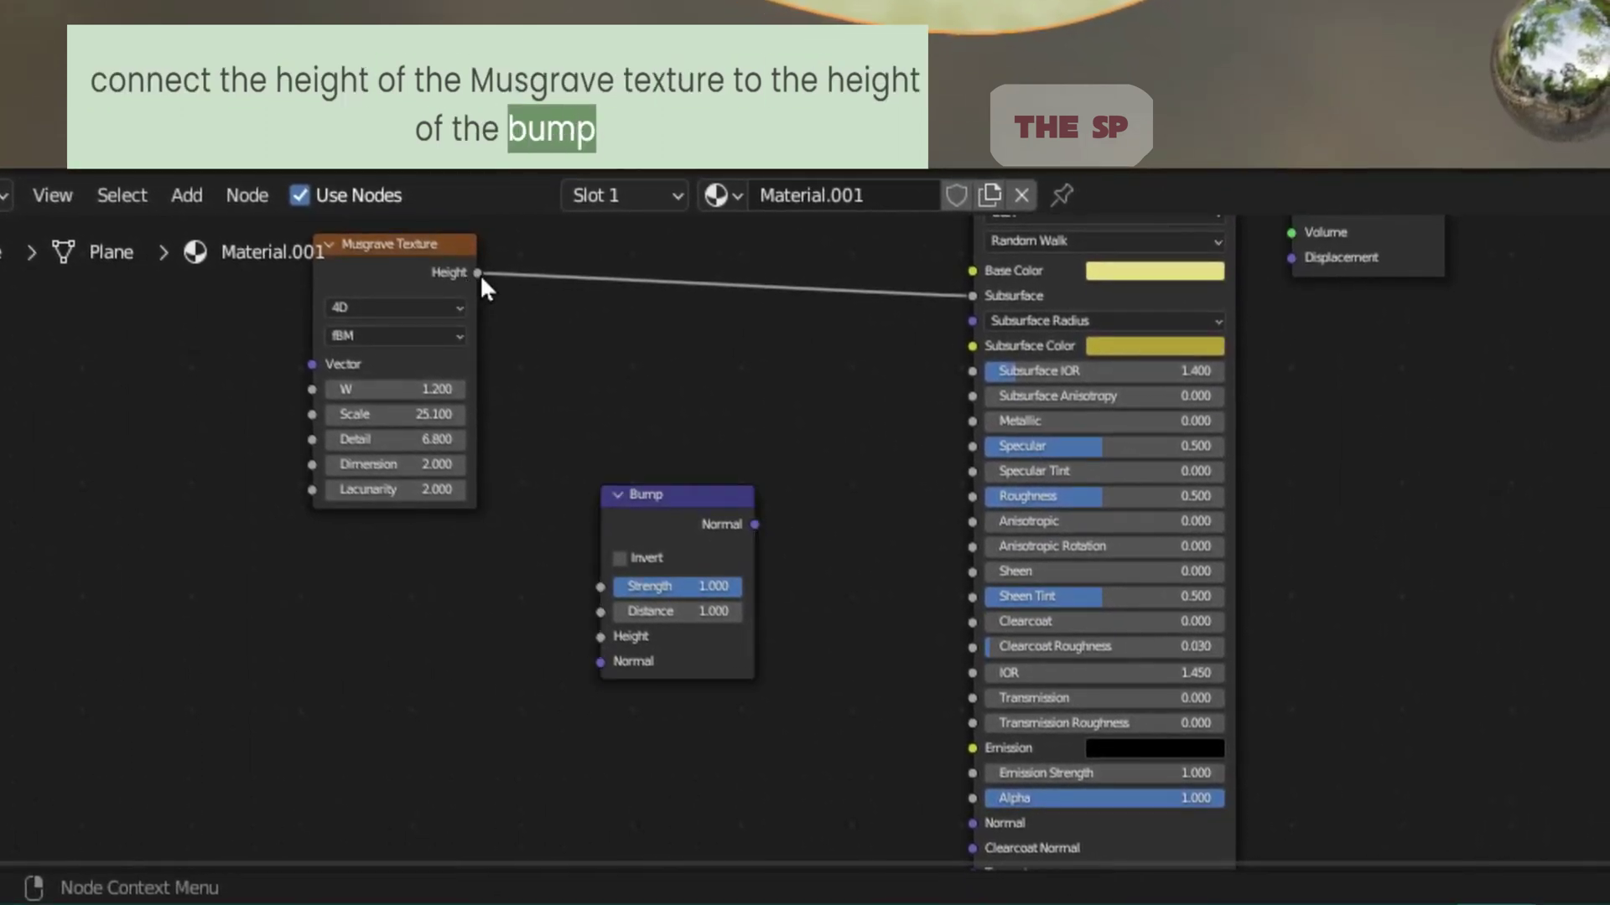
pyautogui.moveTo(480, 274); pyautogui.dragTo(516, 435)
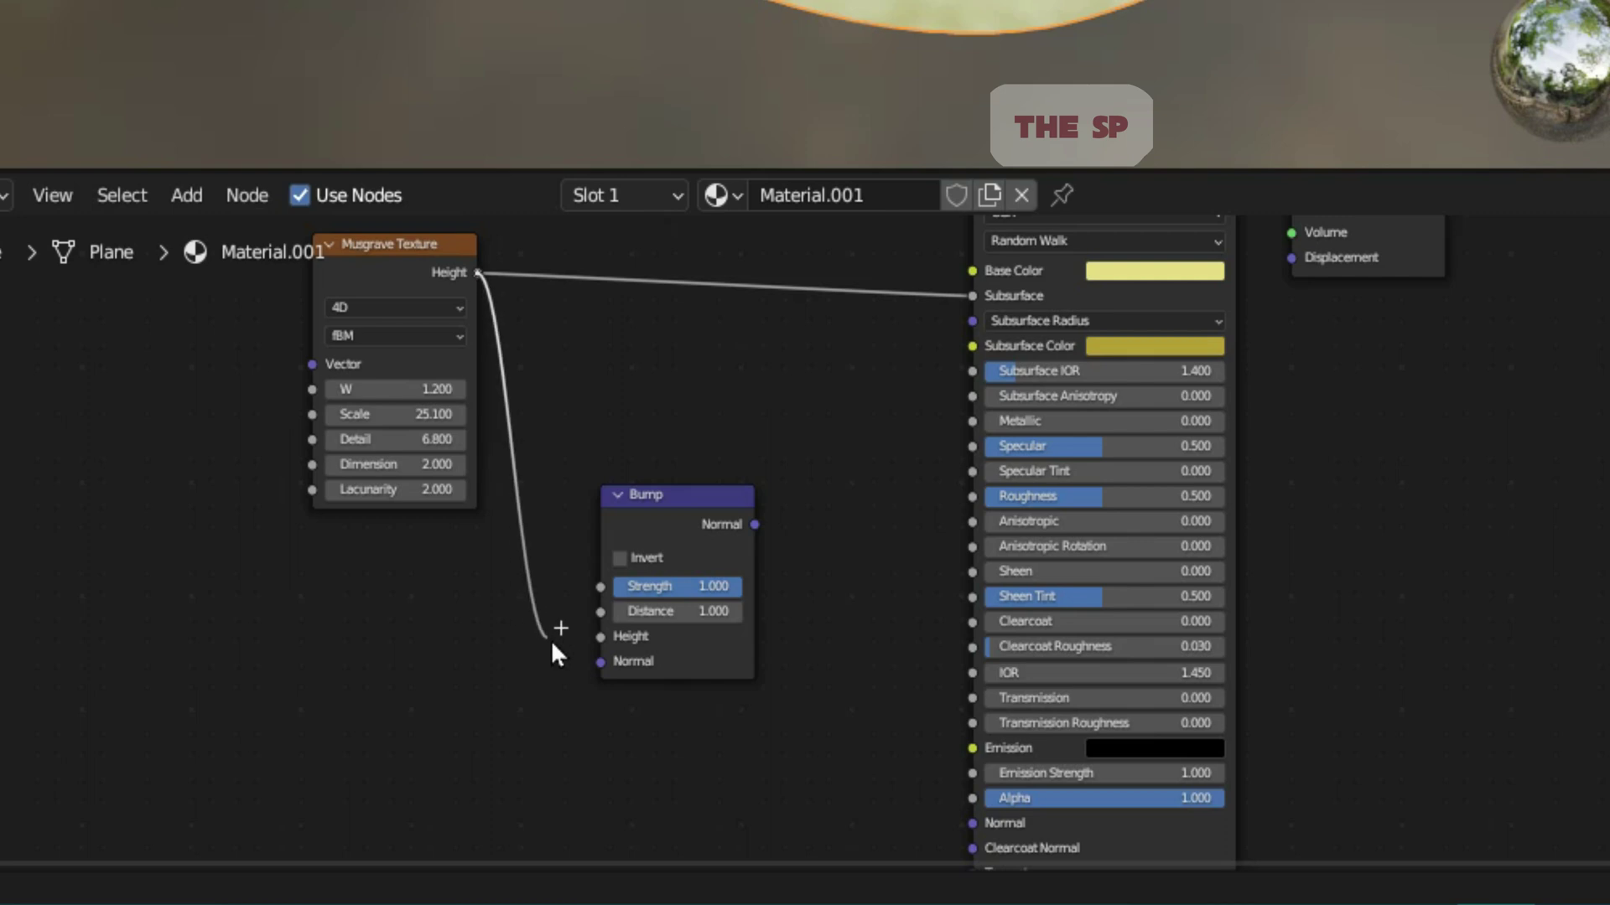
pyautogui.moveTo(602, 639); pyautogui.dragTo(600, 637)
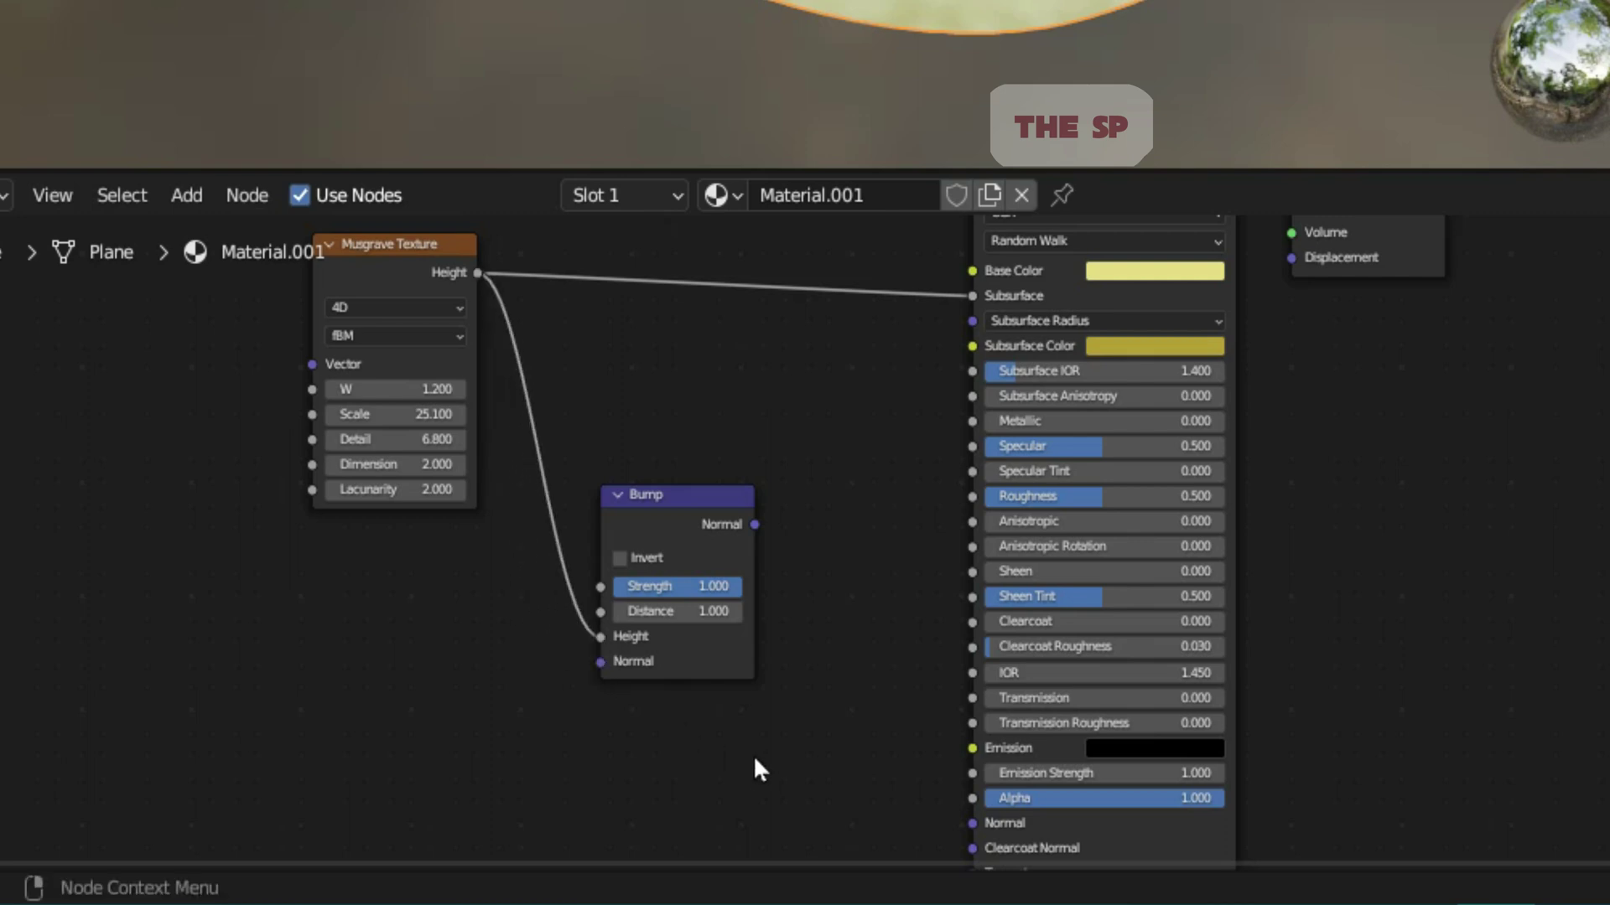
pyautogui.click(753, 520)
pyautogui.moveTo(754, 523)
pyautogui.mouseDown()
pyautogui.moveTo(956, 775)
pyautogui.moveTo(970, 726)
pyautogui.mouseUp()
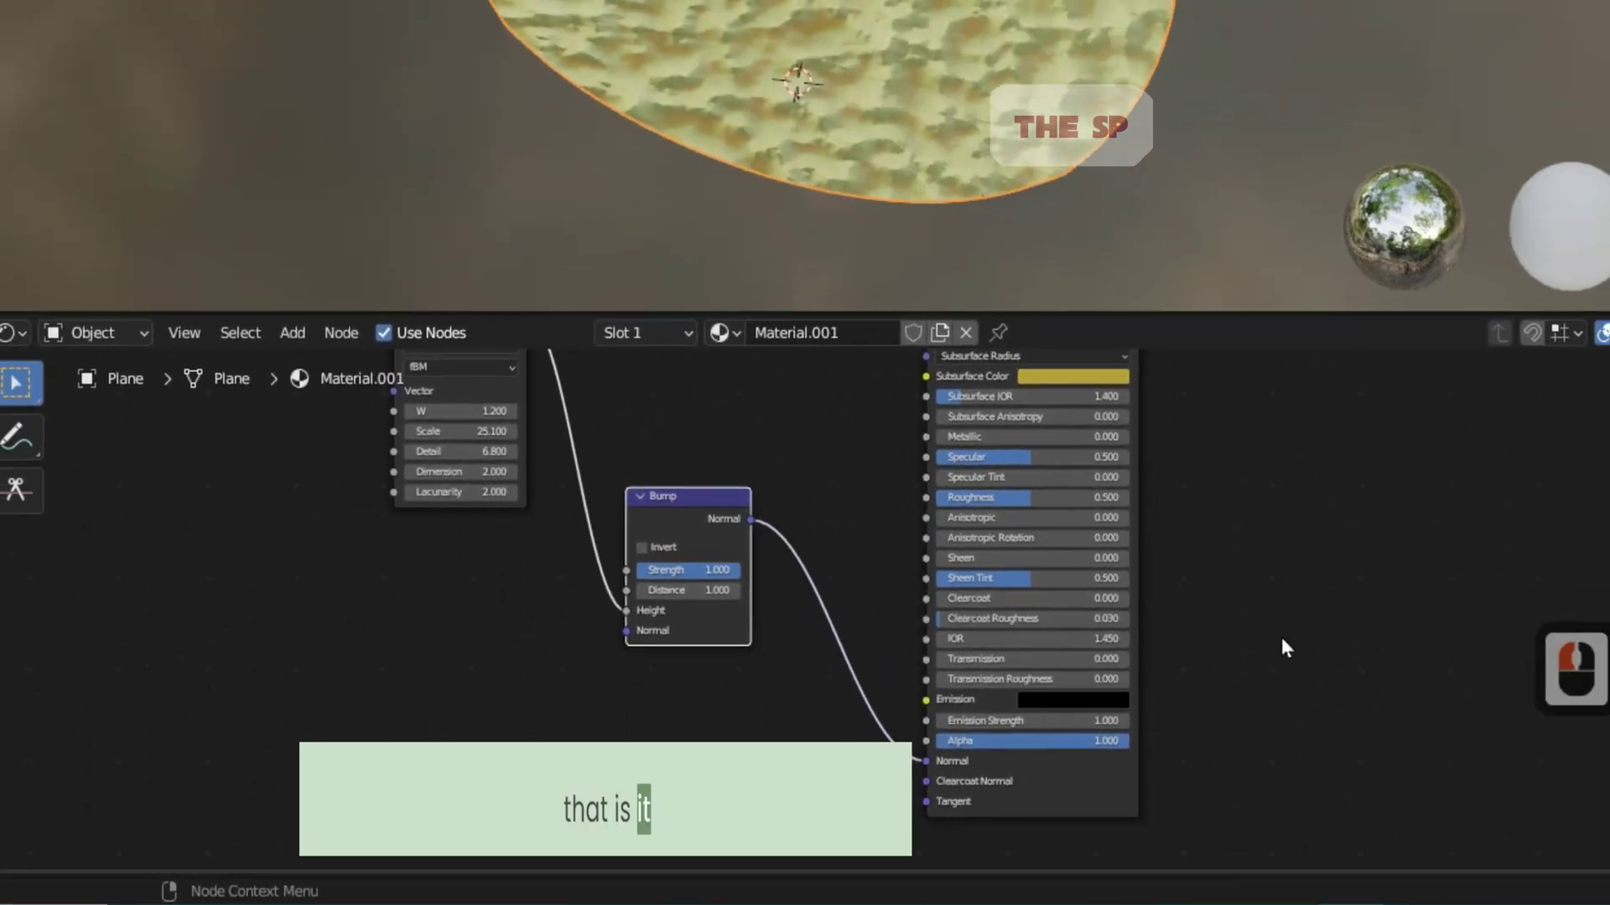
# - Zoom out and orbit to inspect the bumpy chip, returning to the Layout workspace
pyautogui.scroll(-2, 1282, 639)
pyautogui.scroll(-2, 1221, 646)
pyautogui.scroll(-2, 1143, 618)
pyautogui.scroll(-2, 1099, 650)
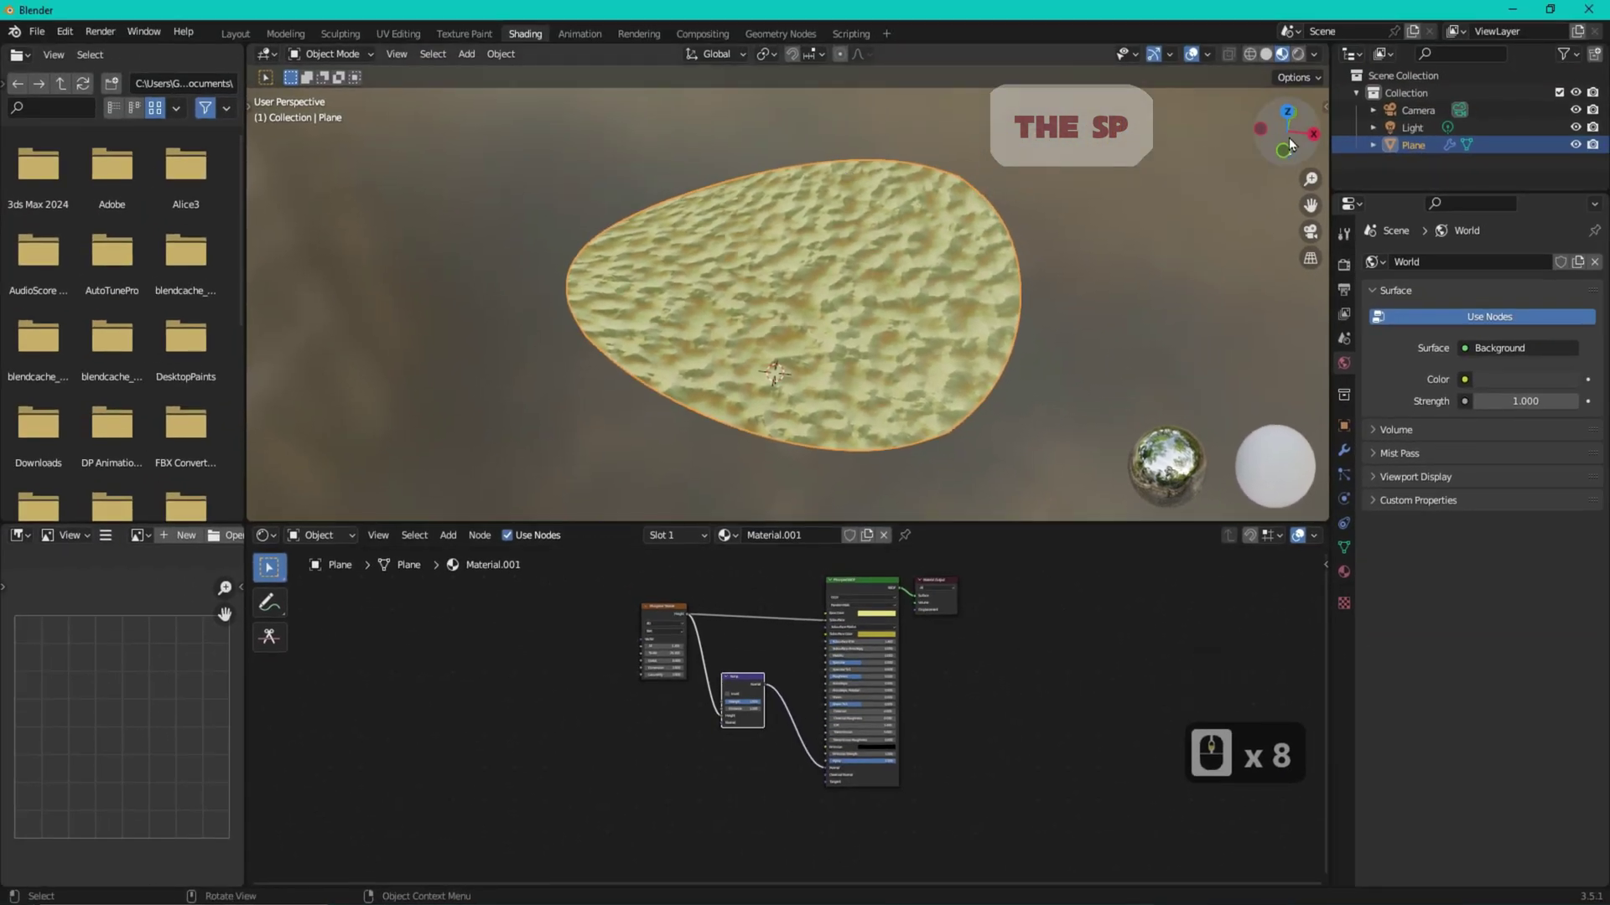
pyautogui.moveTo(1287, 126); pyautogui.dragTo(500, 67)
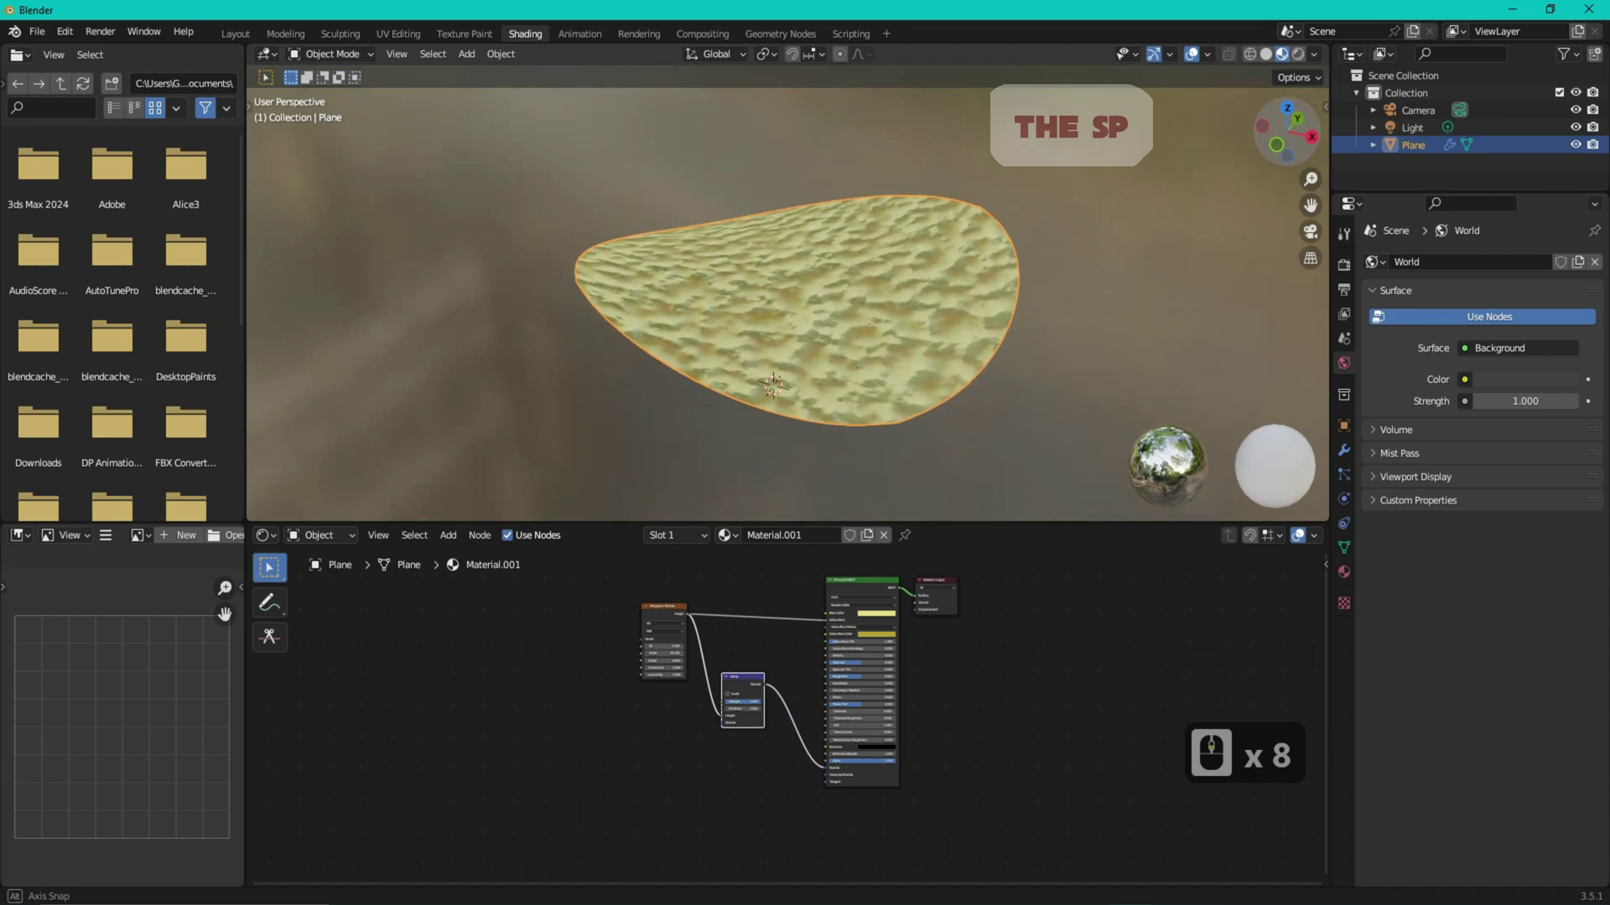
pyautogui.click(239, 34)
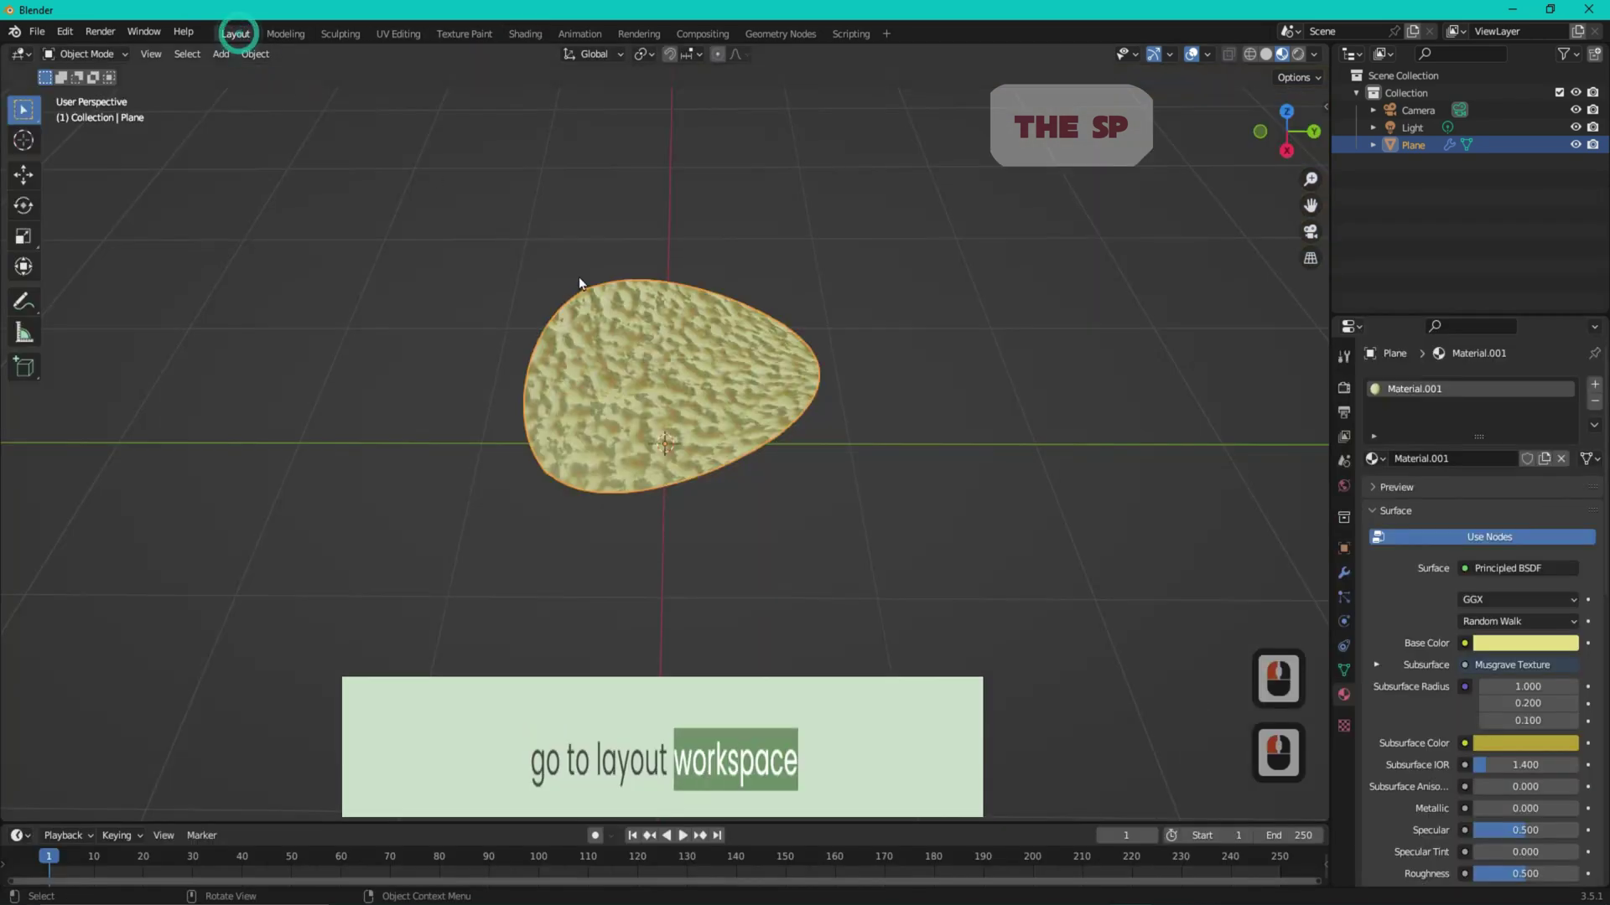
# - Add a plane at the origin and scale it about 7.7 times as a wide ground
pyautogui.moveTo(1287, 130); pyautogui.dragTo(1191, 146)
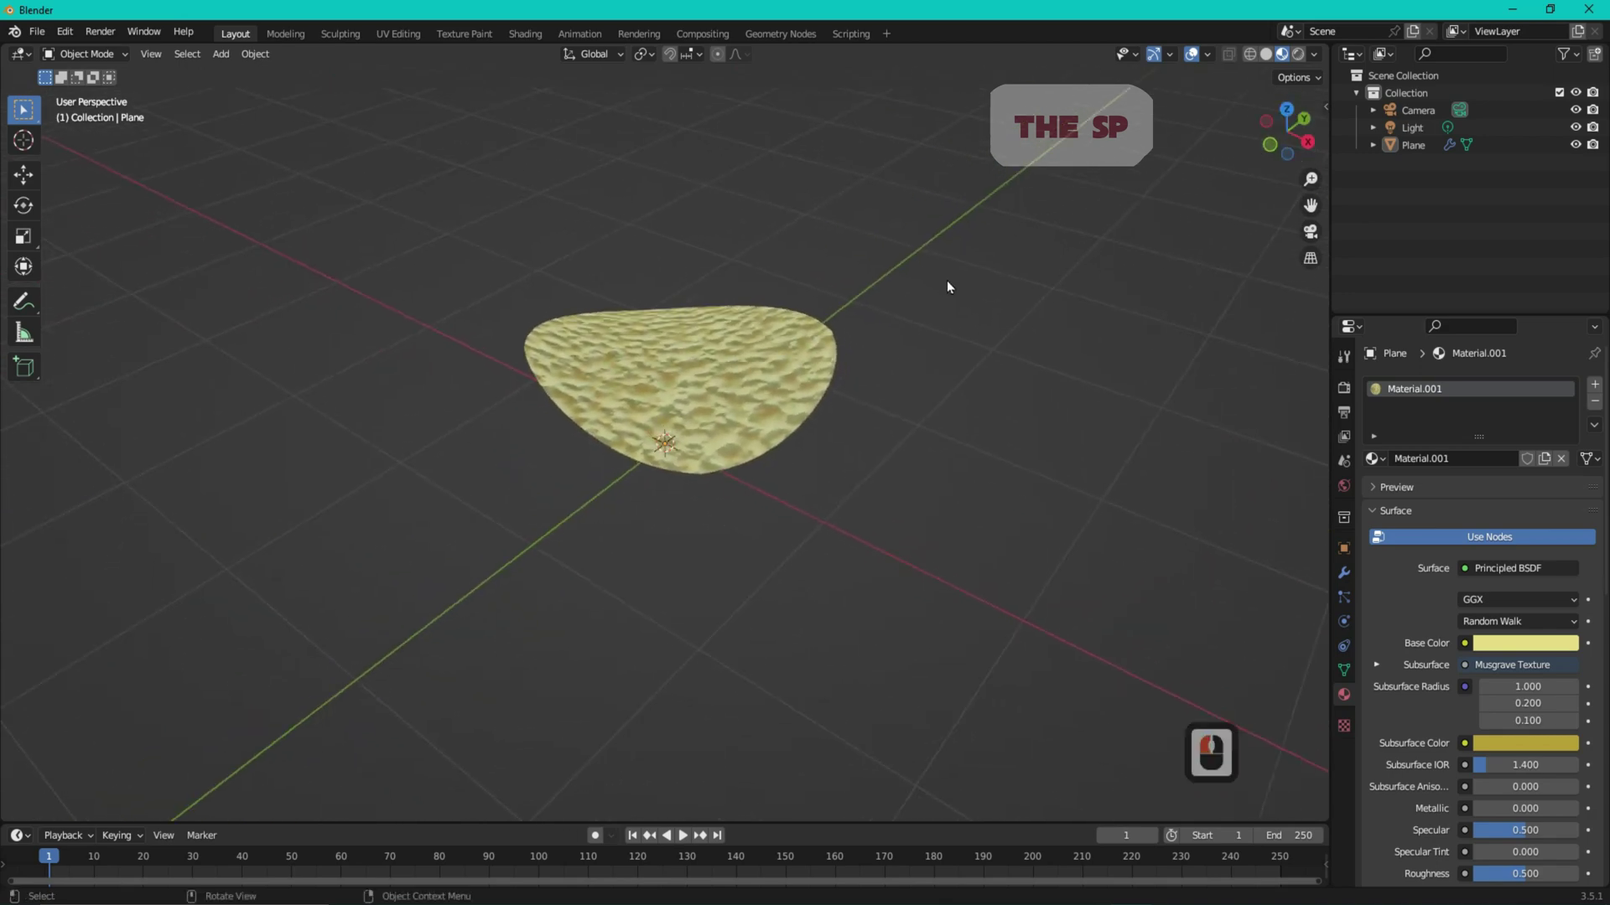
pyautogui.click(696, 365)
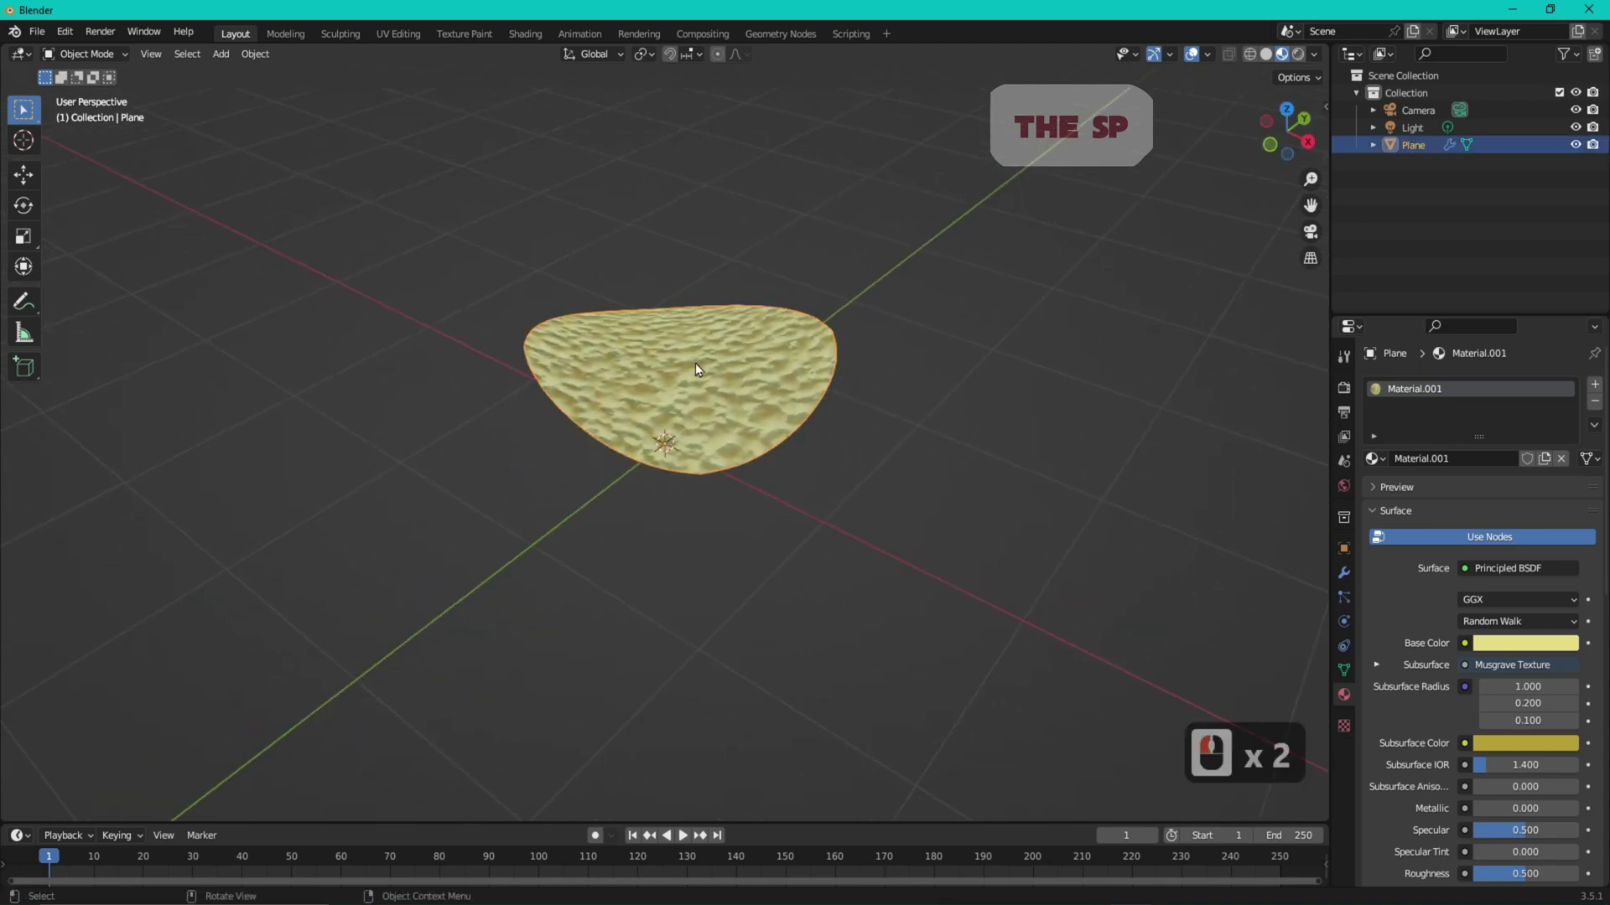
pyautogui.click(300, 72)
pyautogui.click(221, 53)
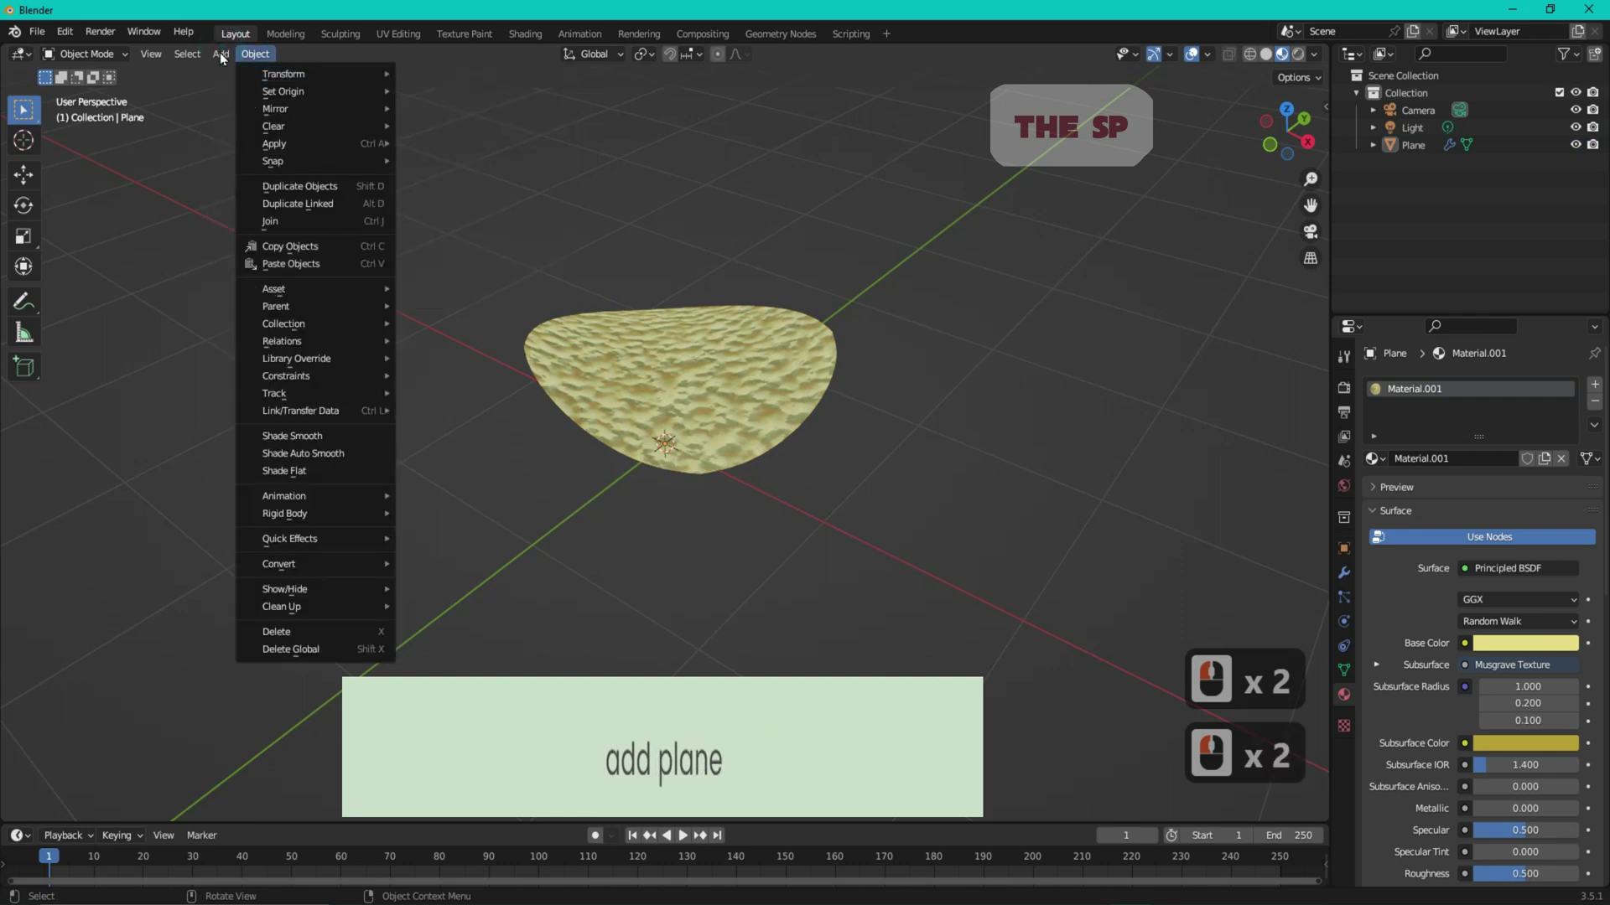
pyautogui.click(221, 53)
pyautogui.click(369, 73)
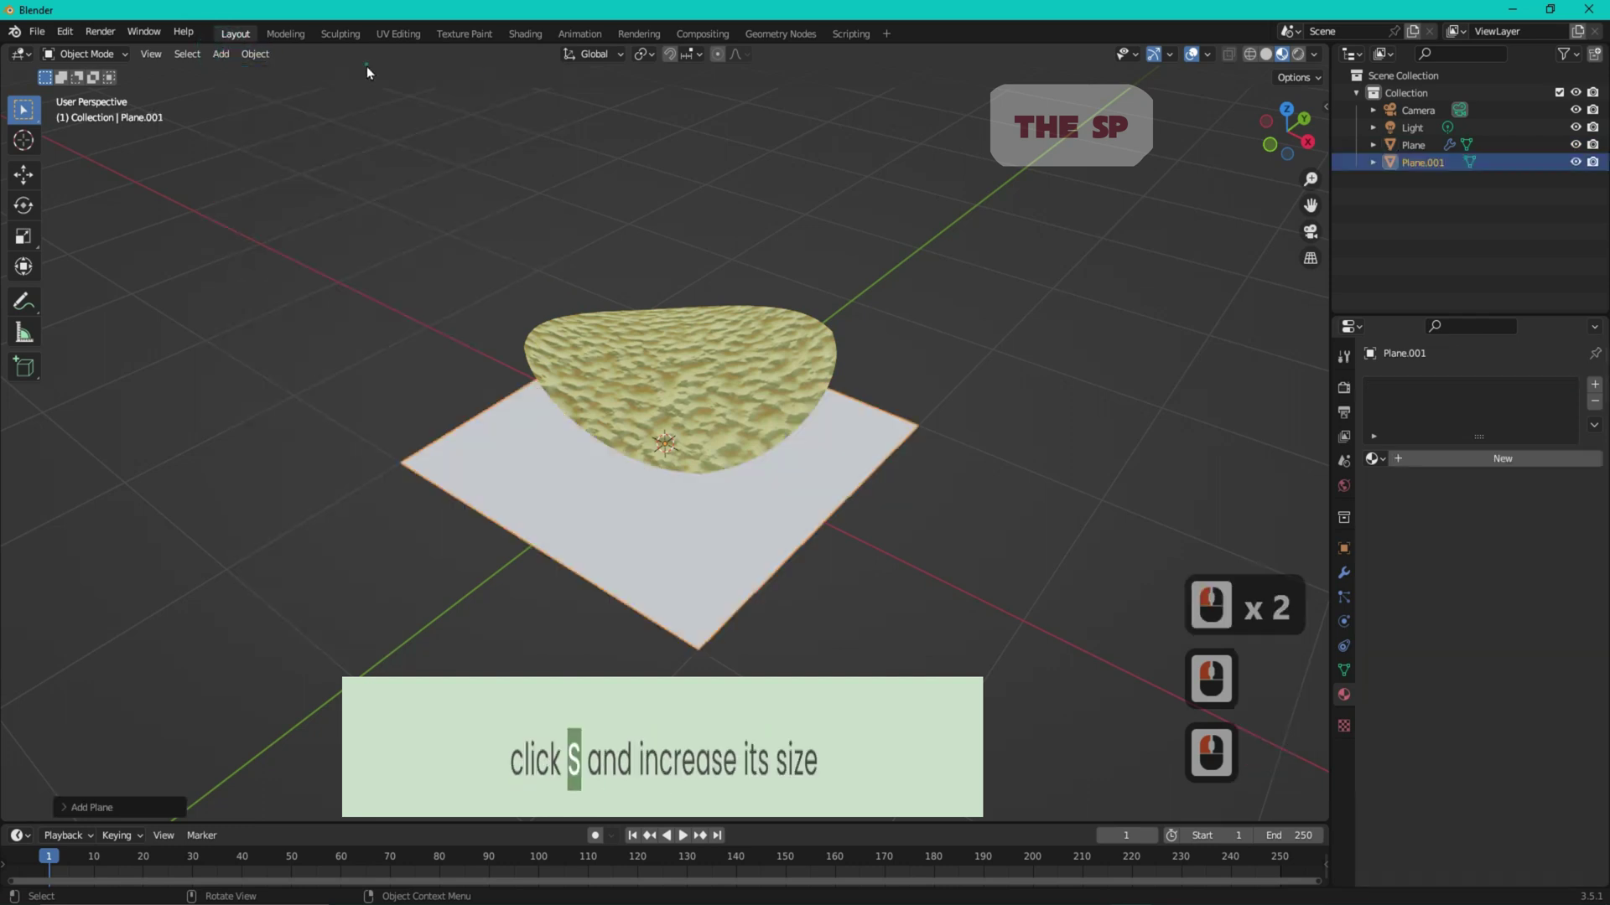
pyautogui.press('s')
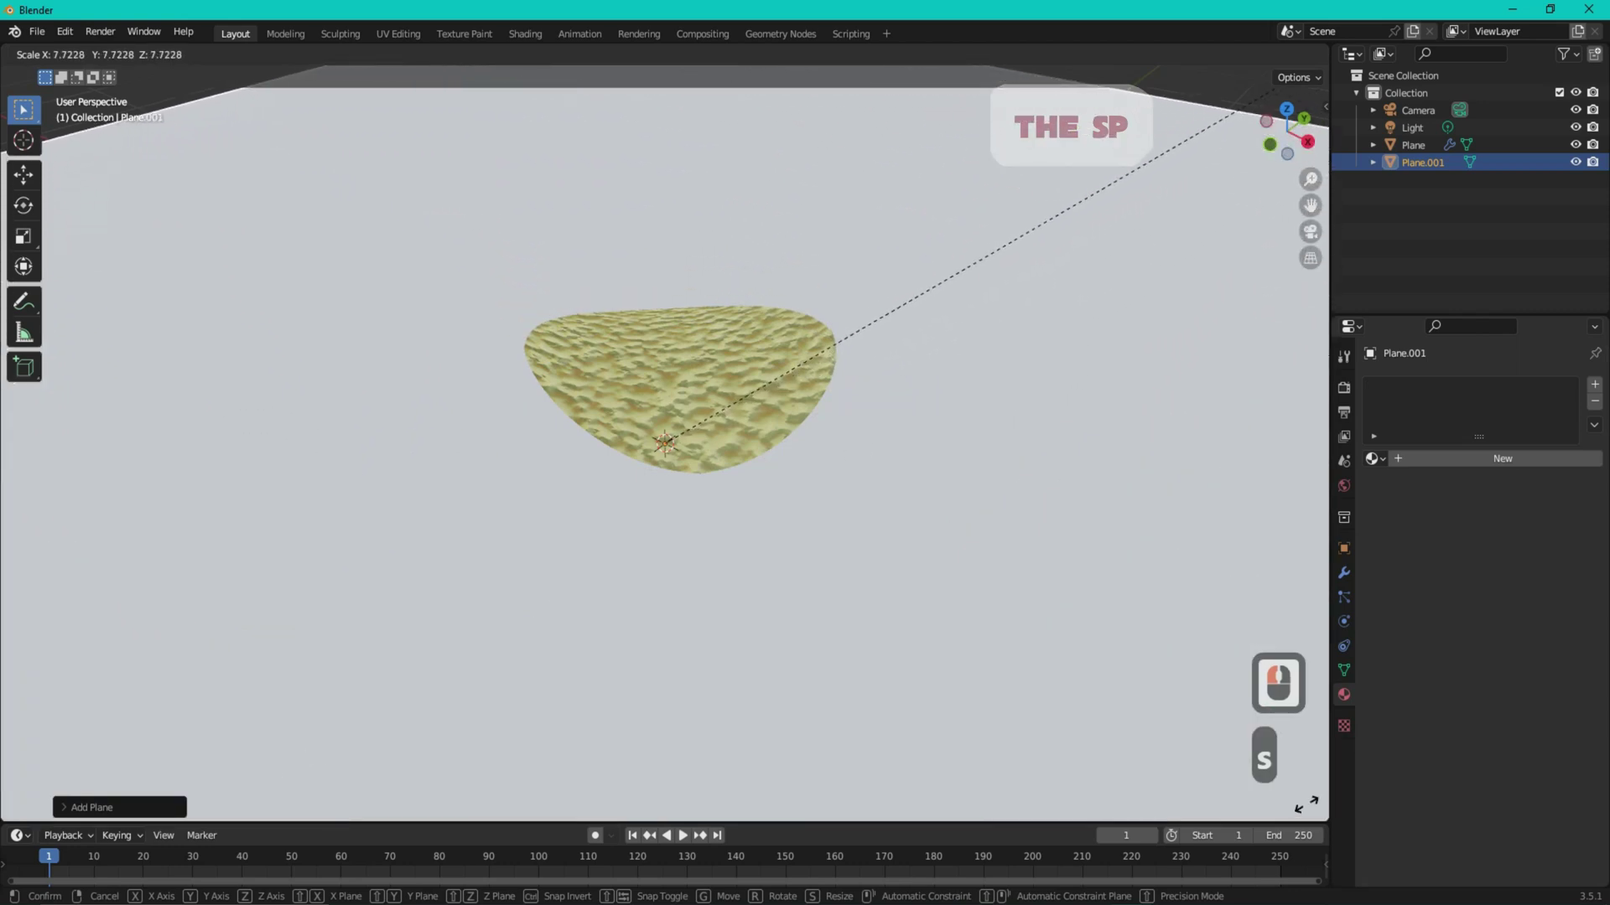
pyautogui.click(1285, 812)
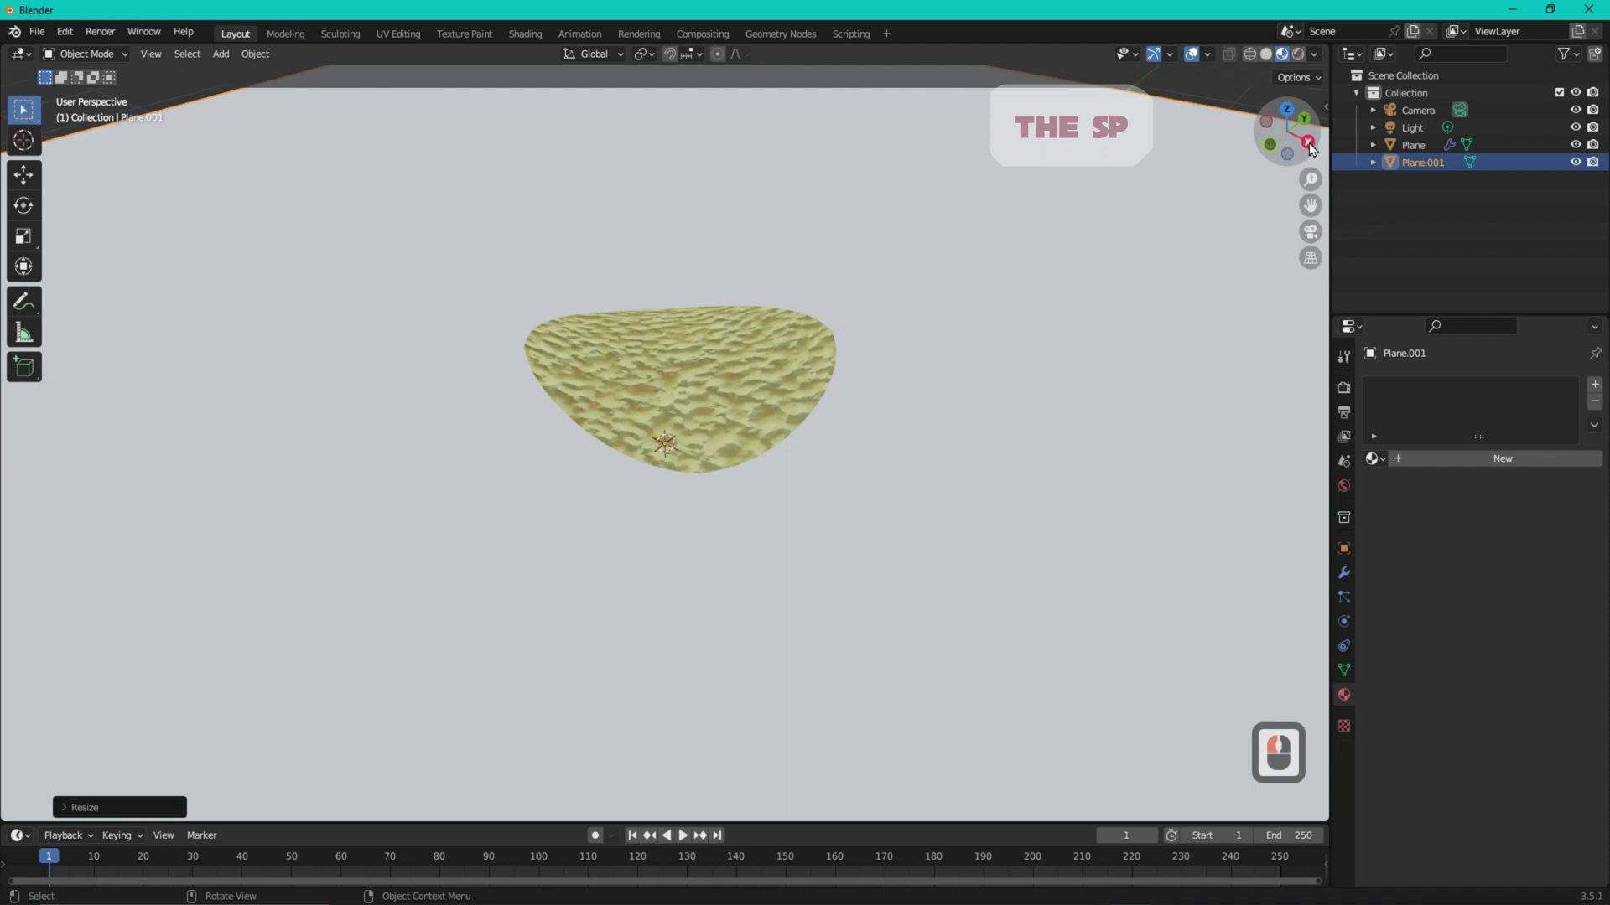
pyautogui.click(1310, 144)
# - Lift the chip straight up along Z so it hovers above the ground plane
pyautogui.click(687, 360)
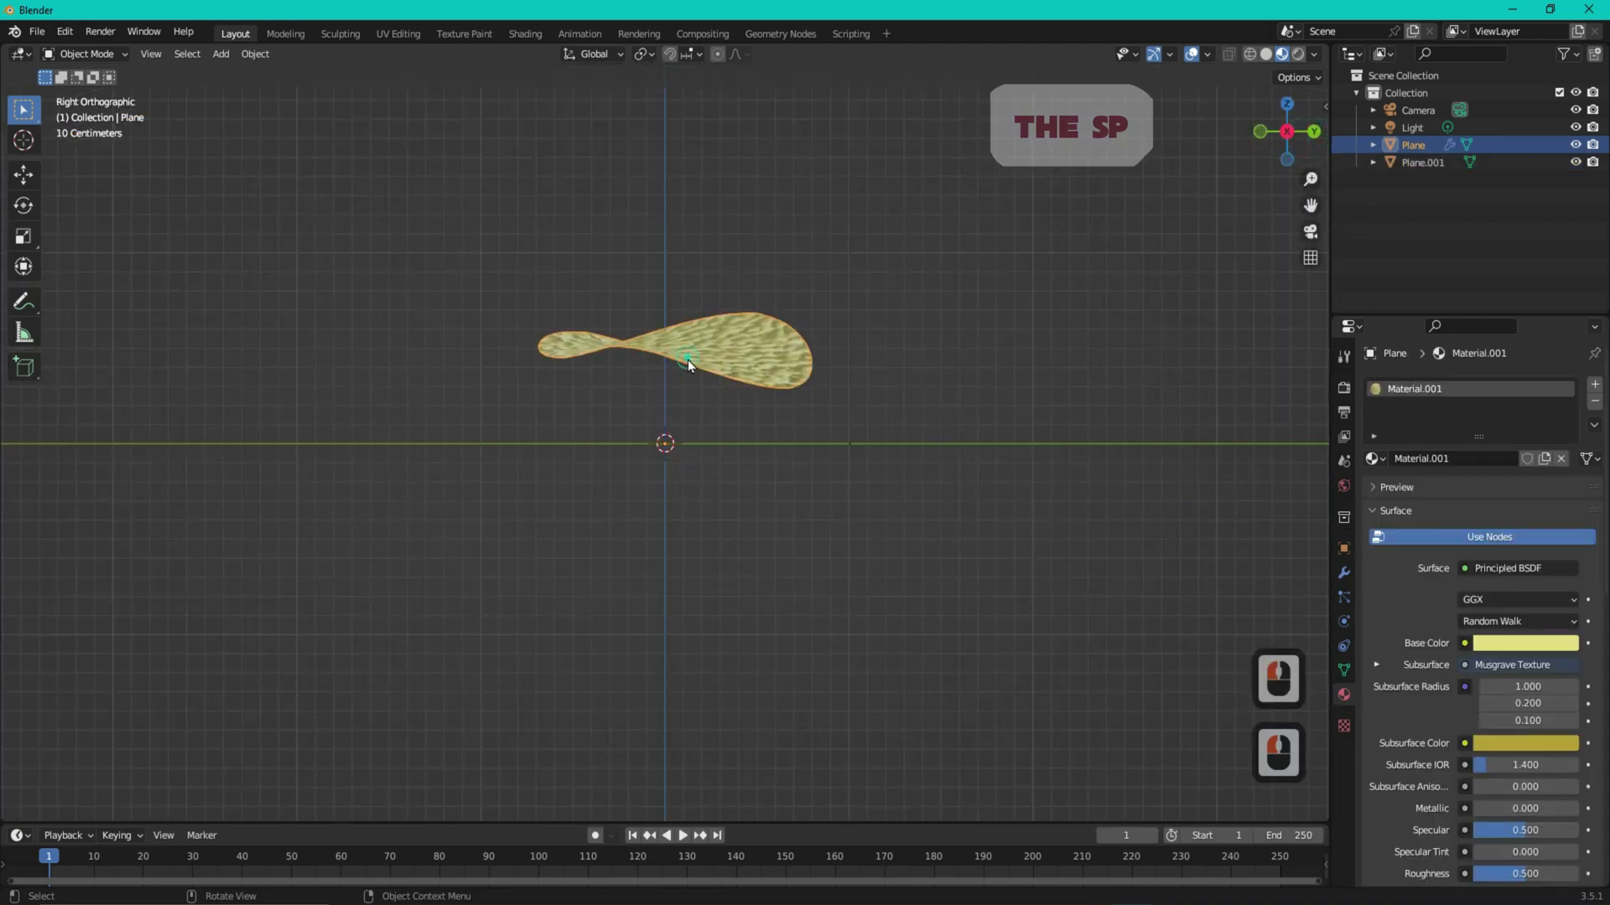
pyautogui.click(22, 176)
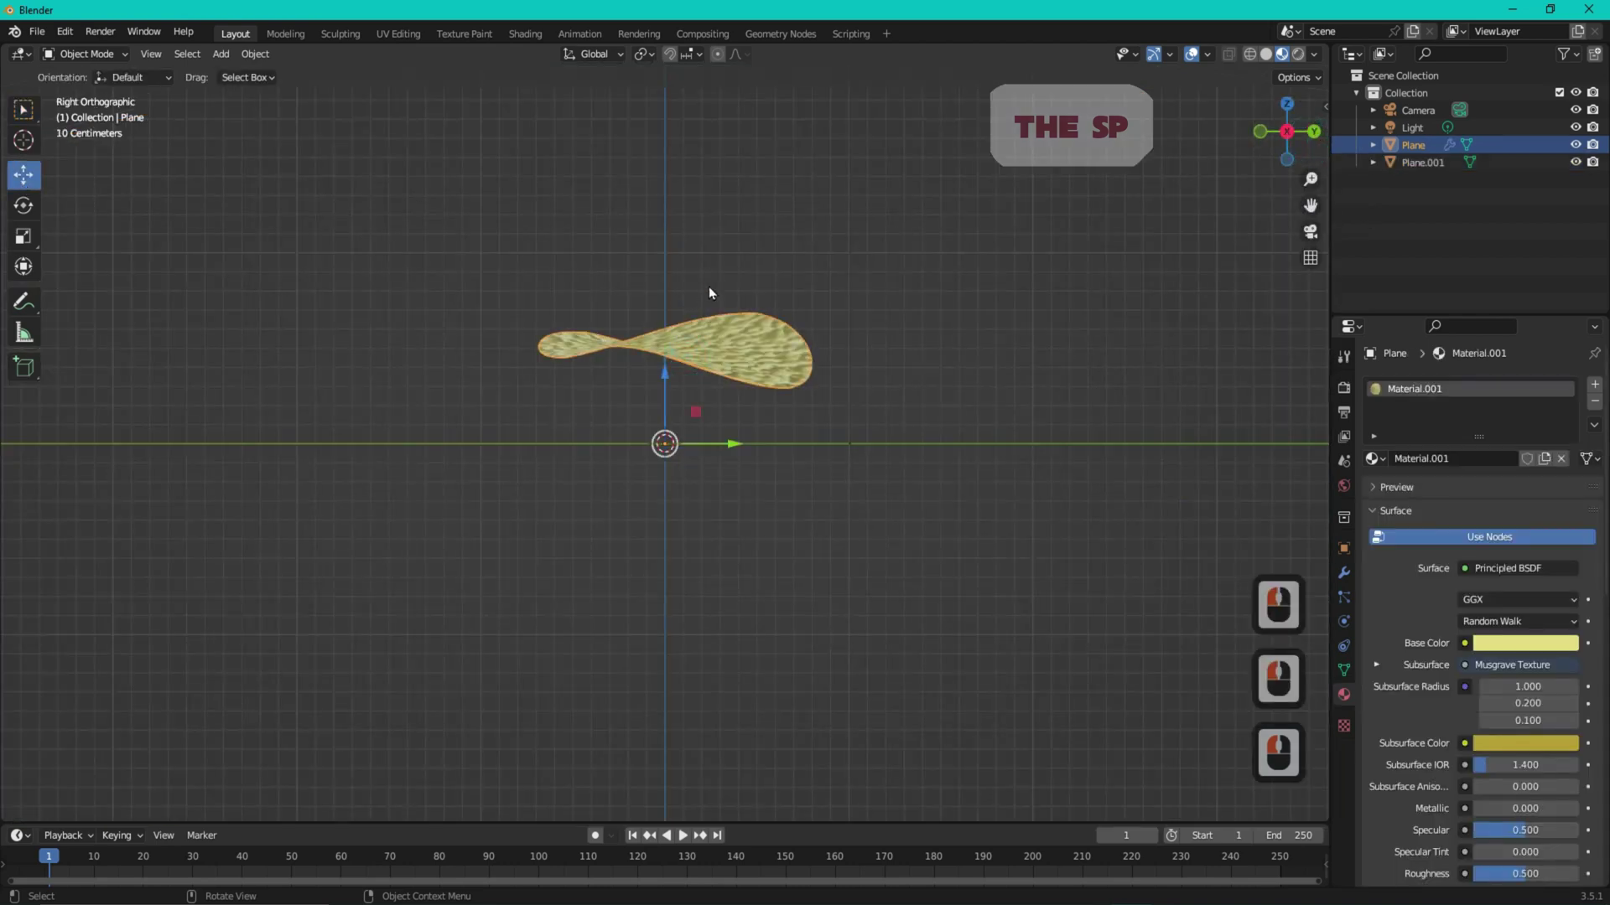
pyautogui.moveTo(666, 377); pyautogui.dragTo(657, 238)
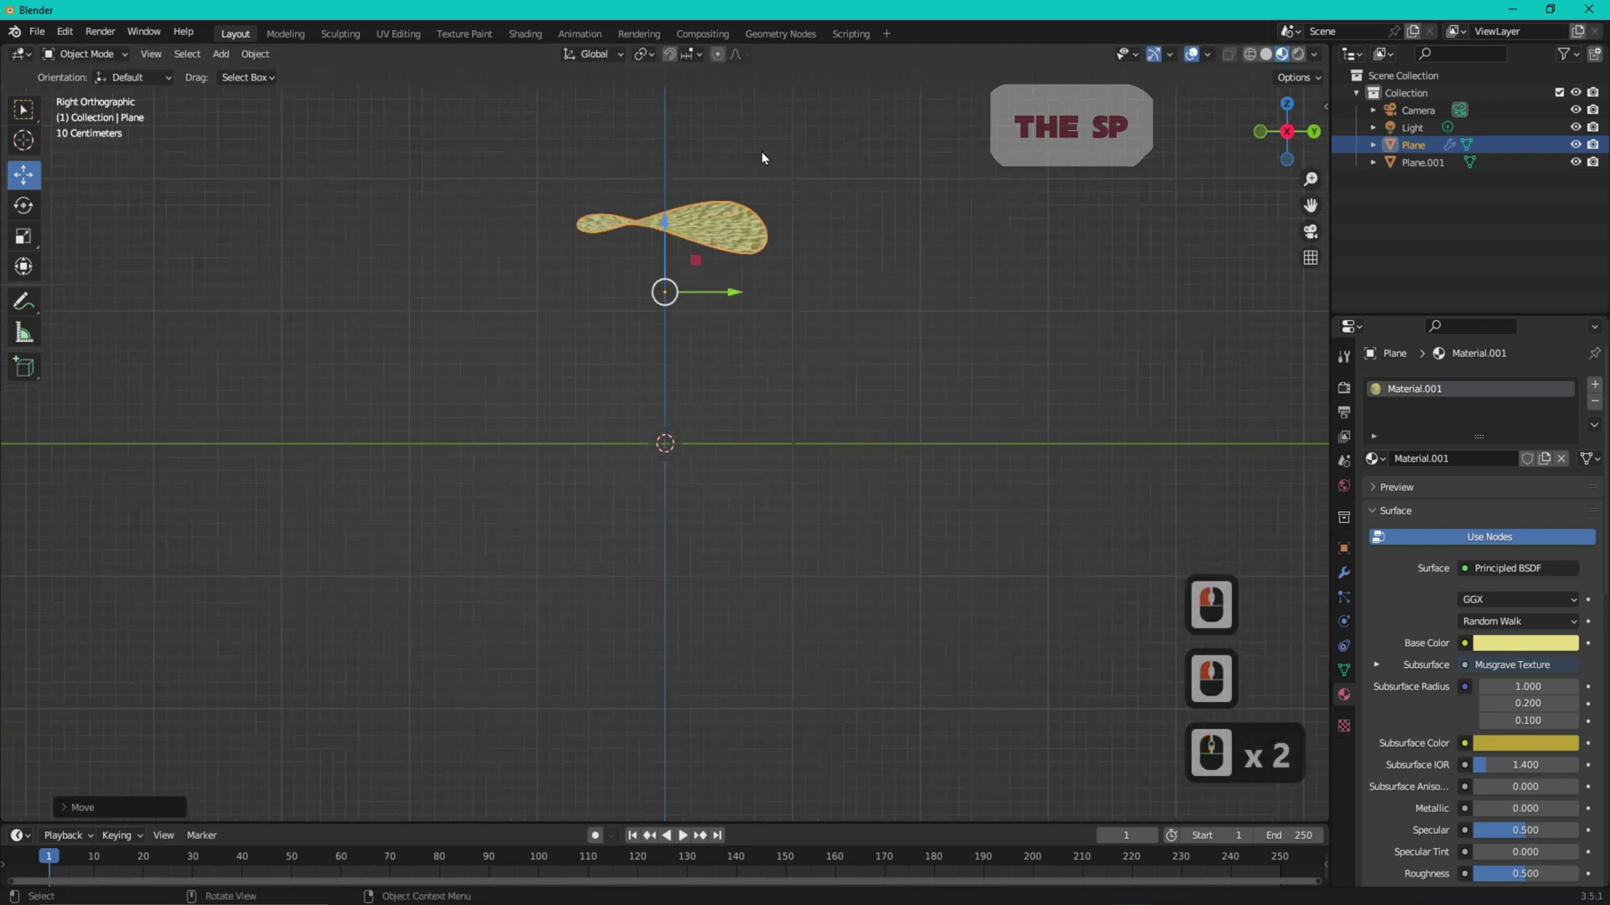
pyautogui.click(692, 234)
pyautogui.moveTo(1287, 146); pyautogui.dragTo(1258, 192)
# - Make the large ground plane Plane.001 a passive rigid body
pyautogui.click(990, 328)
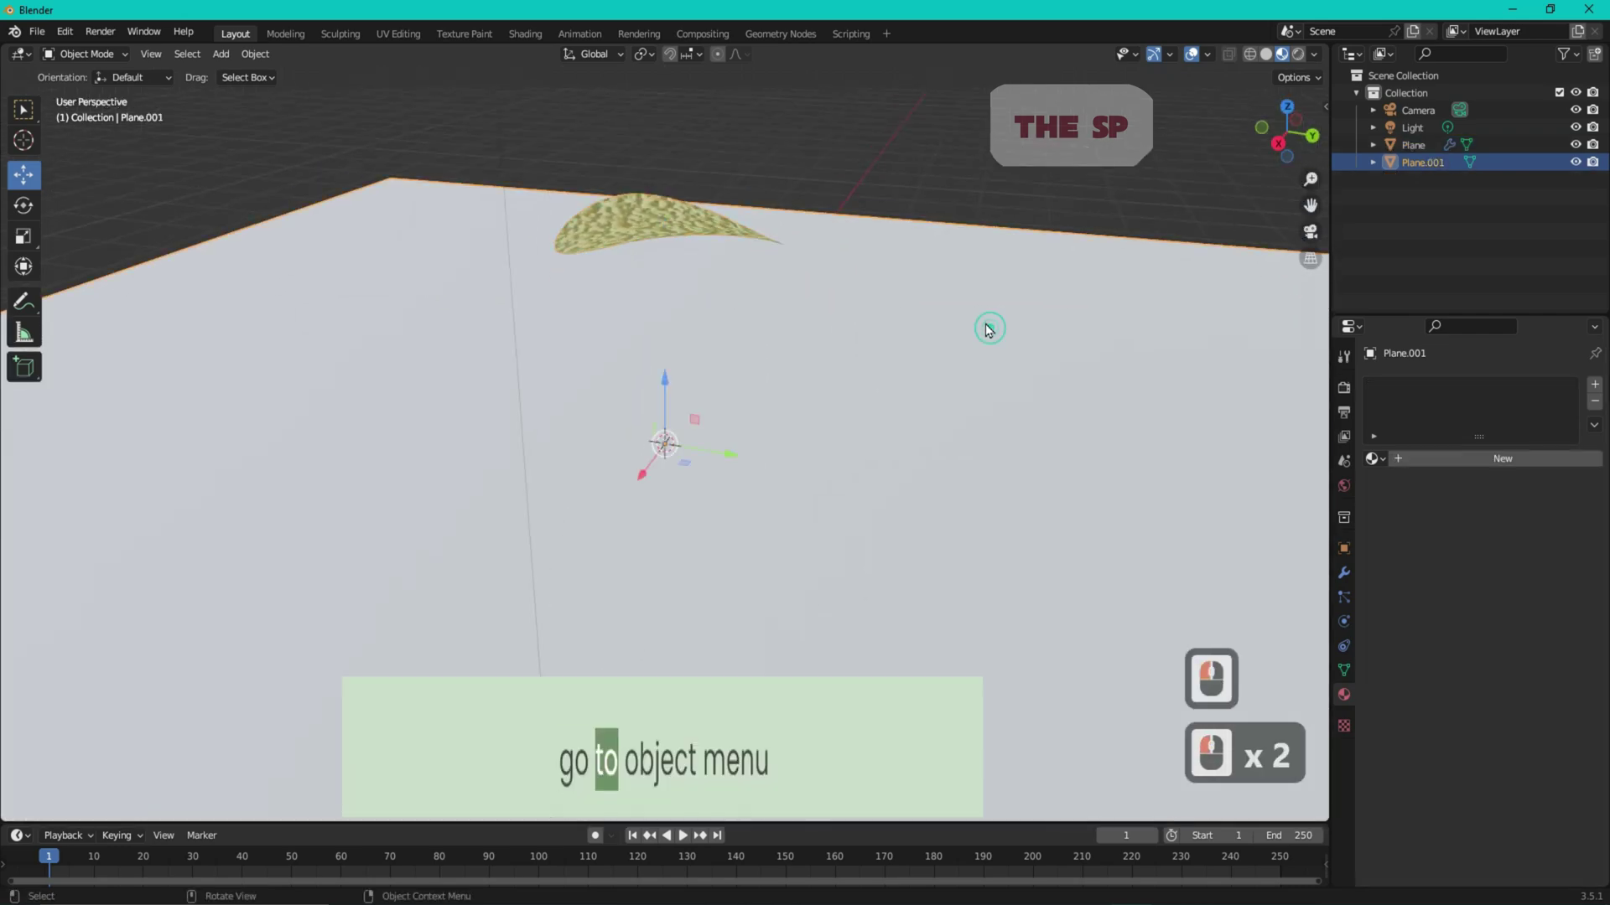
pyautogui.click(250, 54)
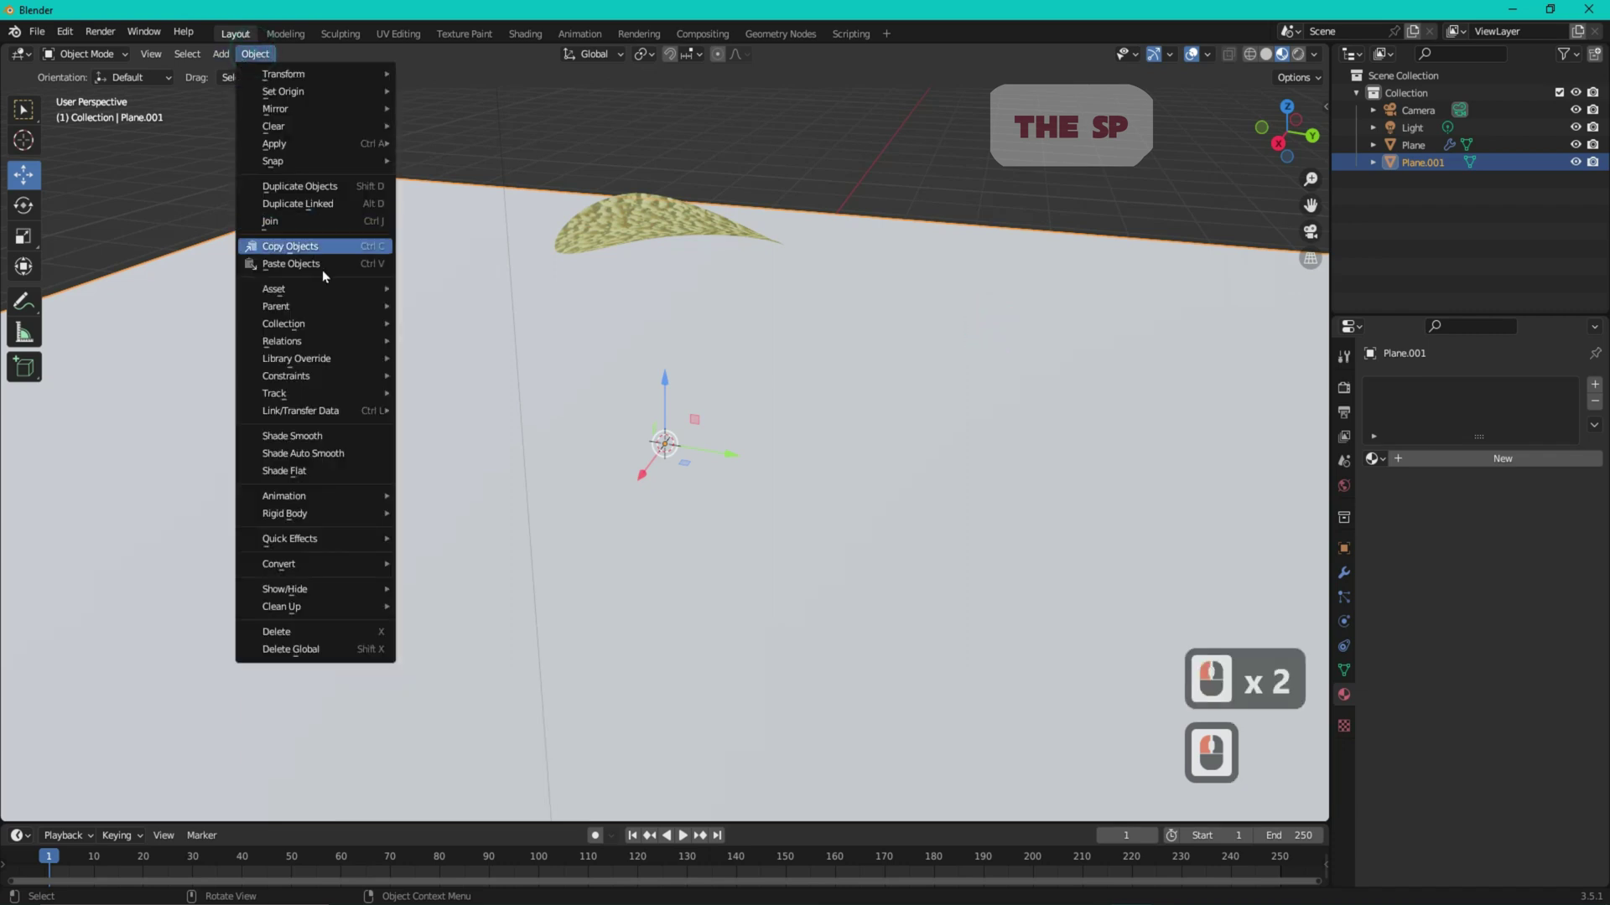
pyautogui.moveTo(285, 513)
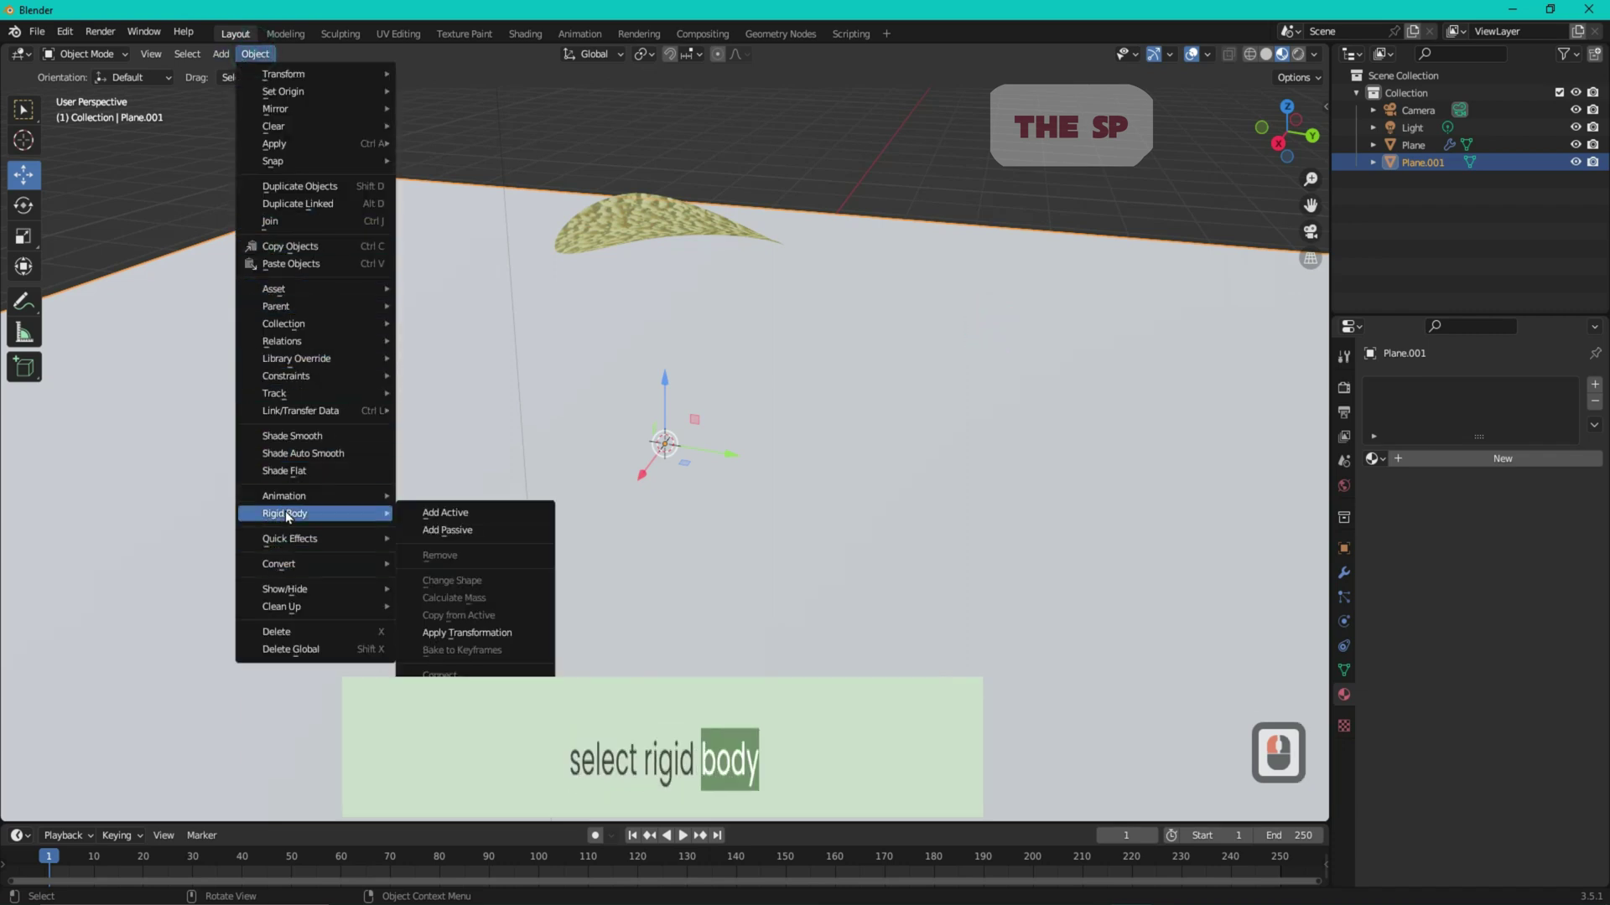
pyautogui.click(450, 535)
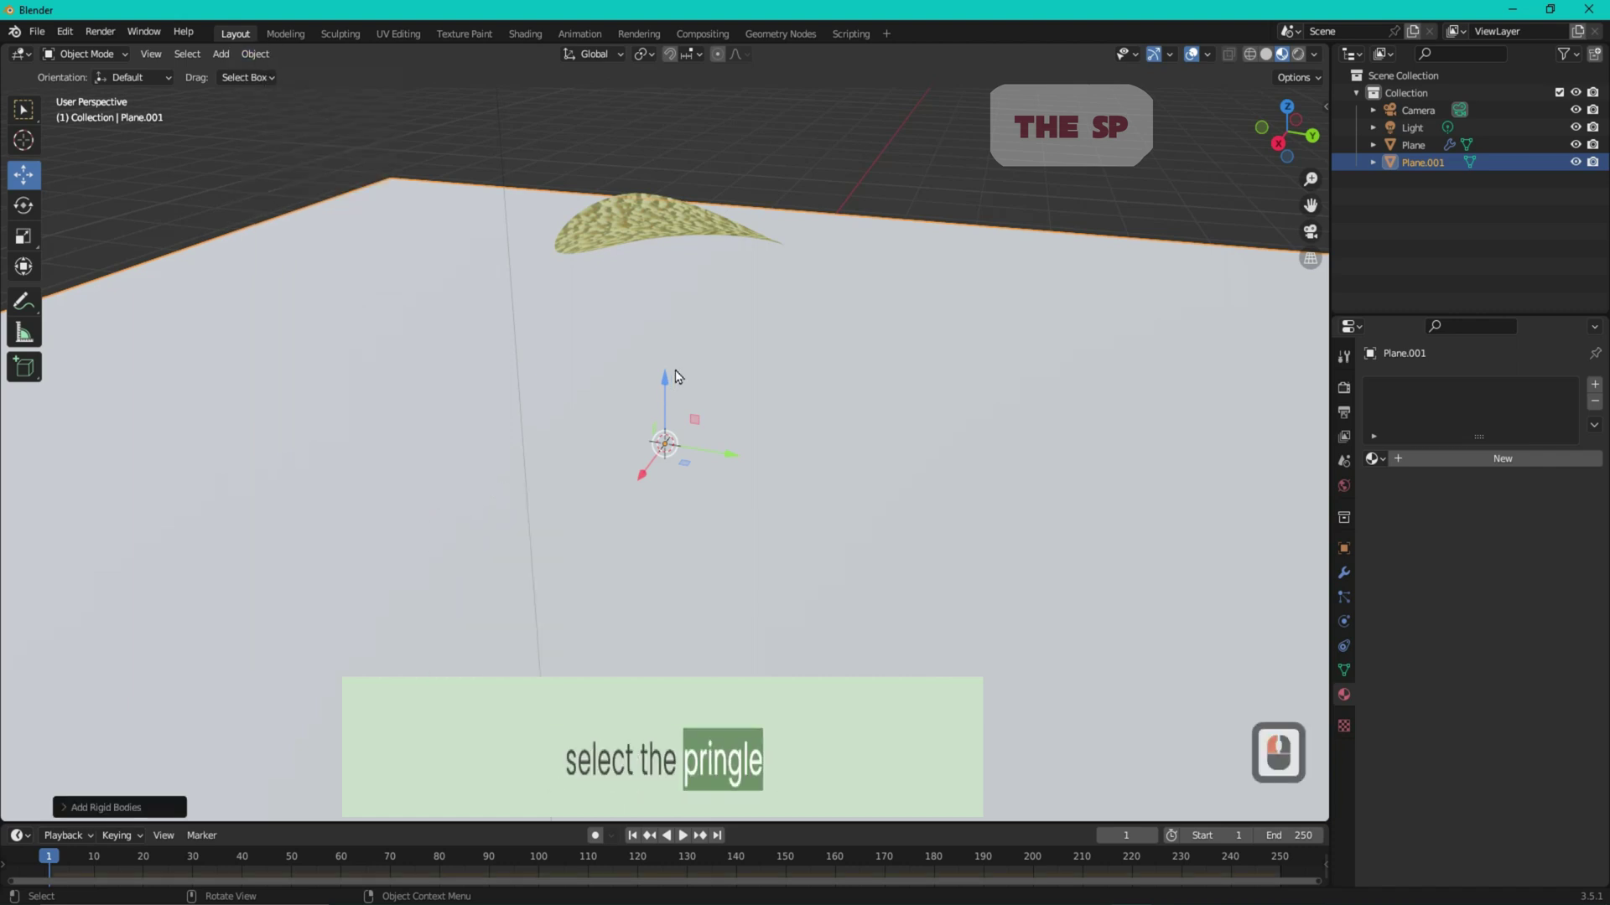
pyautogui.click(676, 234)
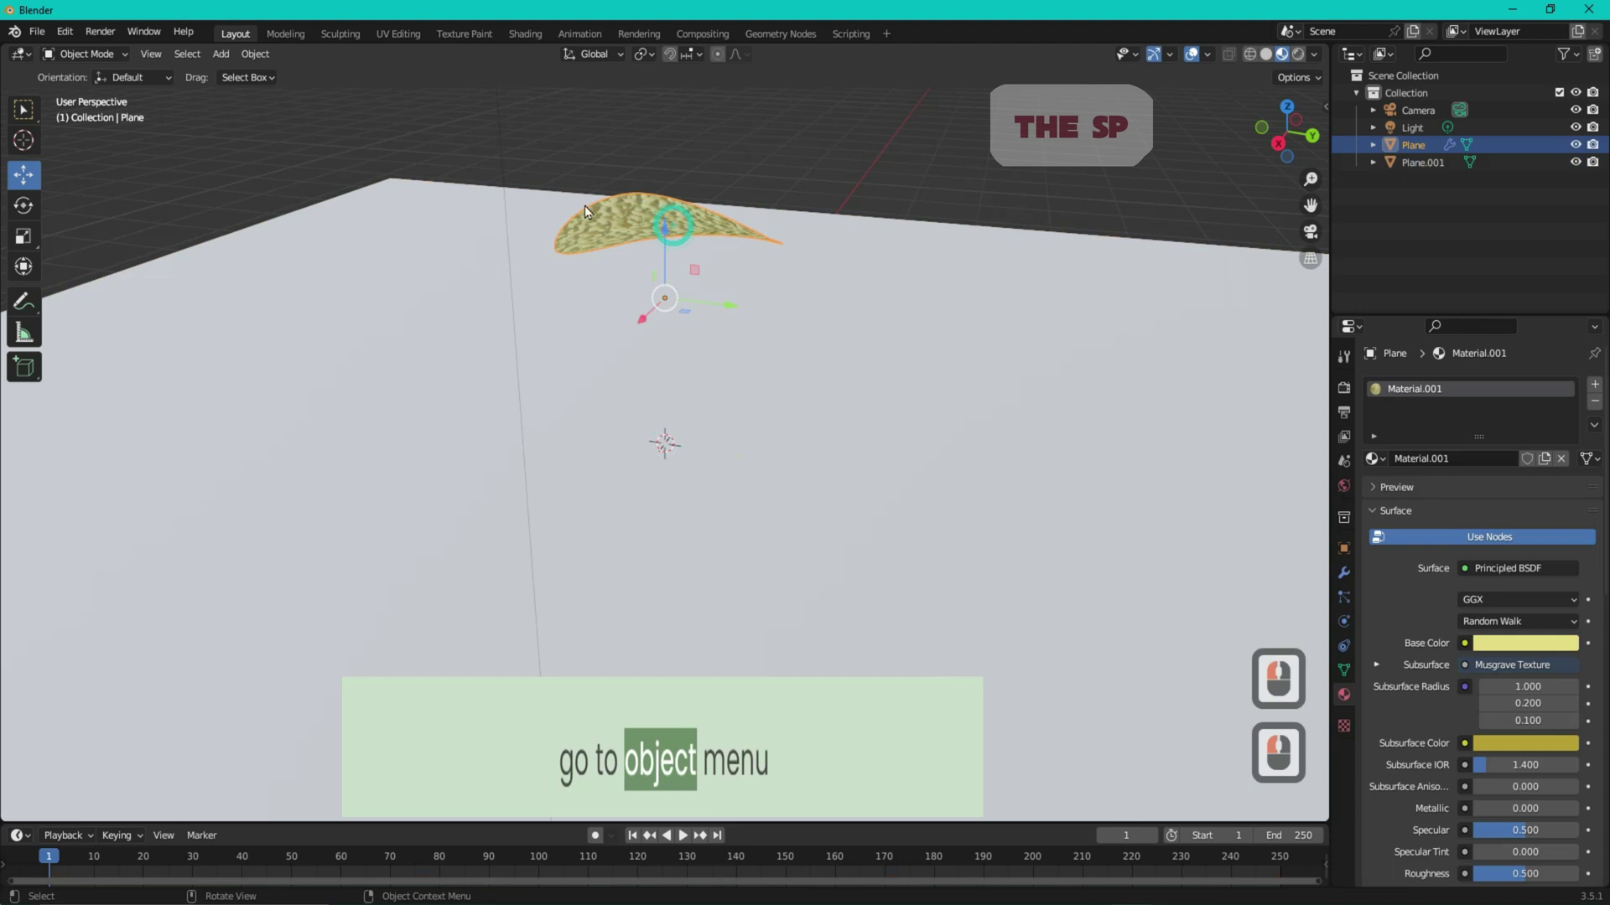
# - Make the chip an active rigid body and play back to watch it fall onto the floor
pyautogui.click(250, 55)
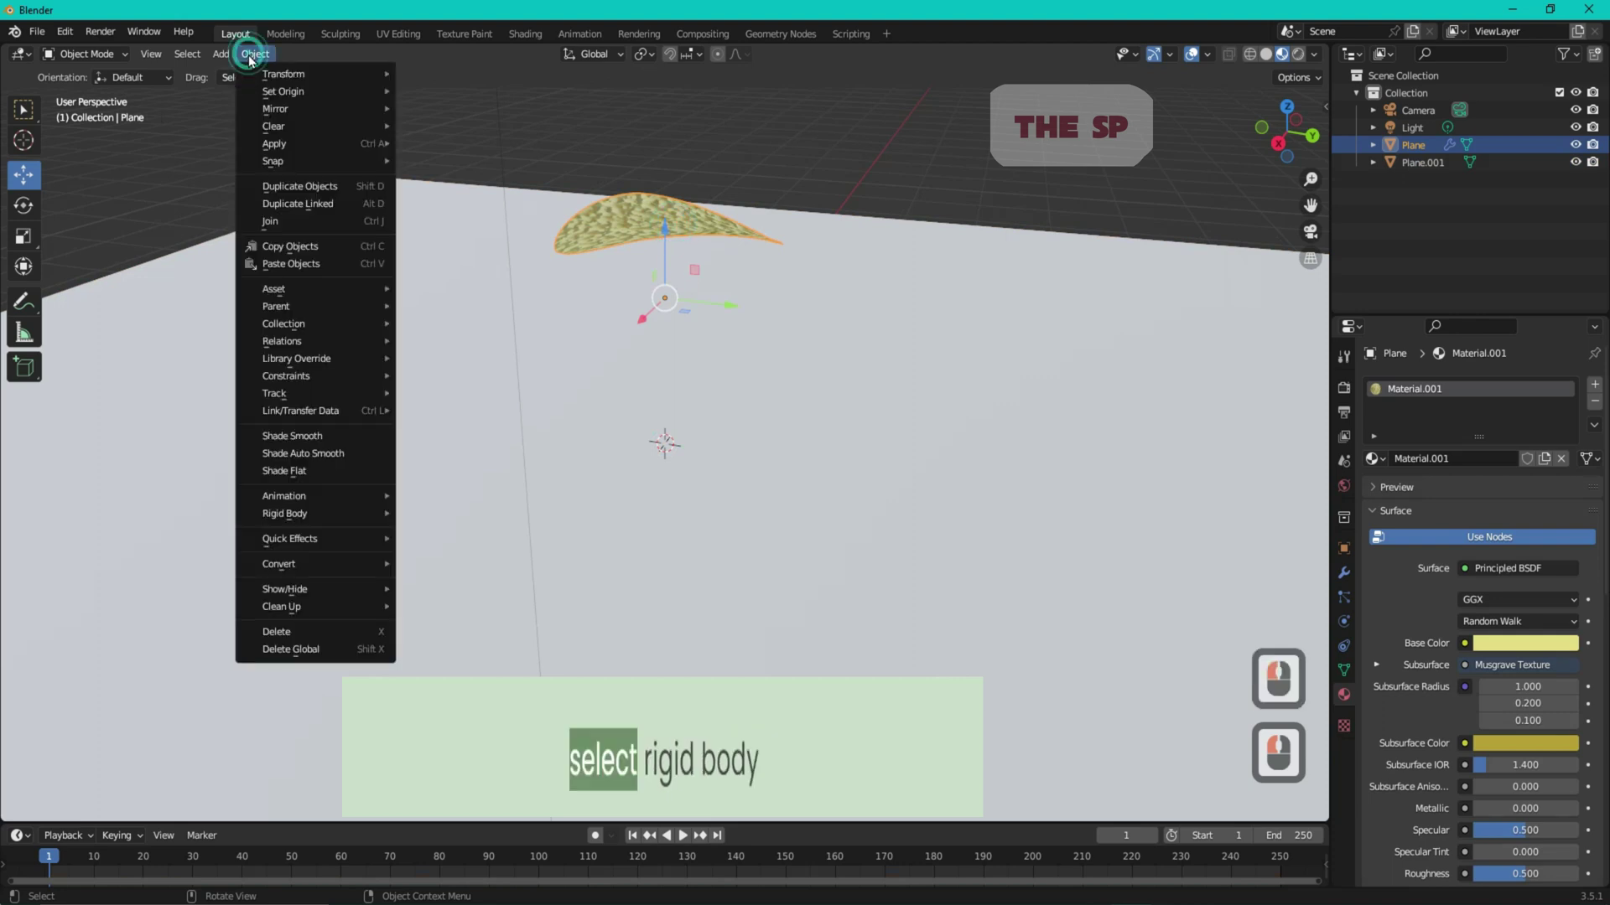
pyautogui.click(315, 520)
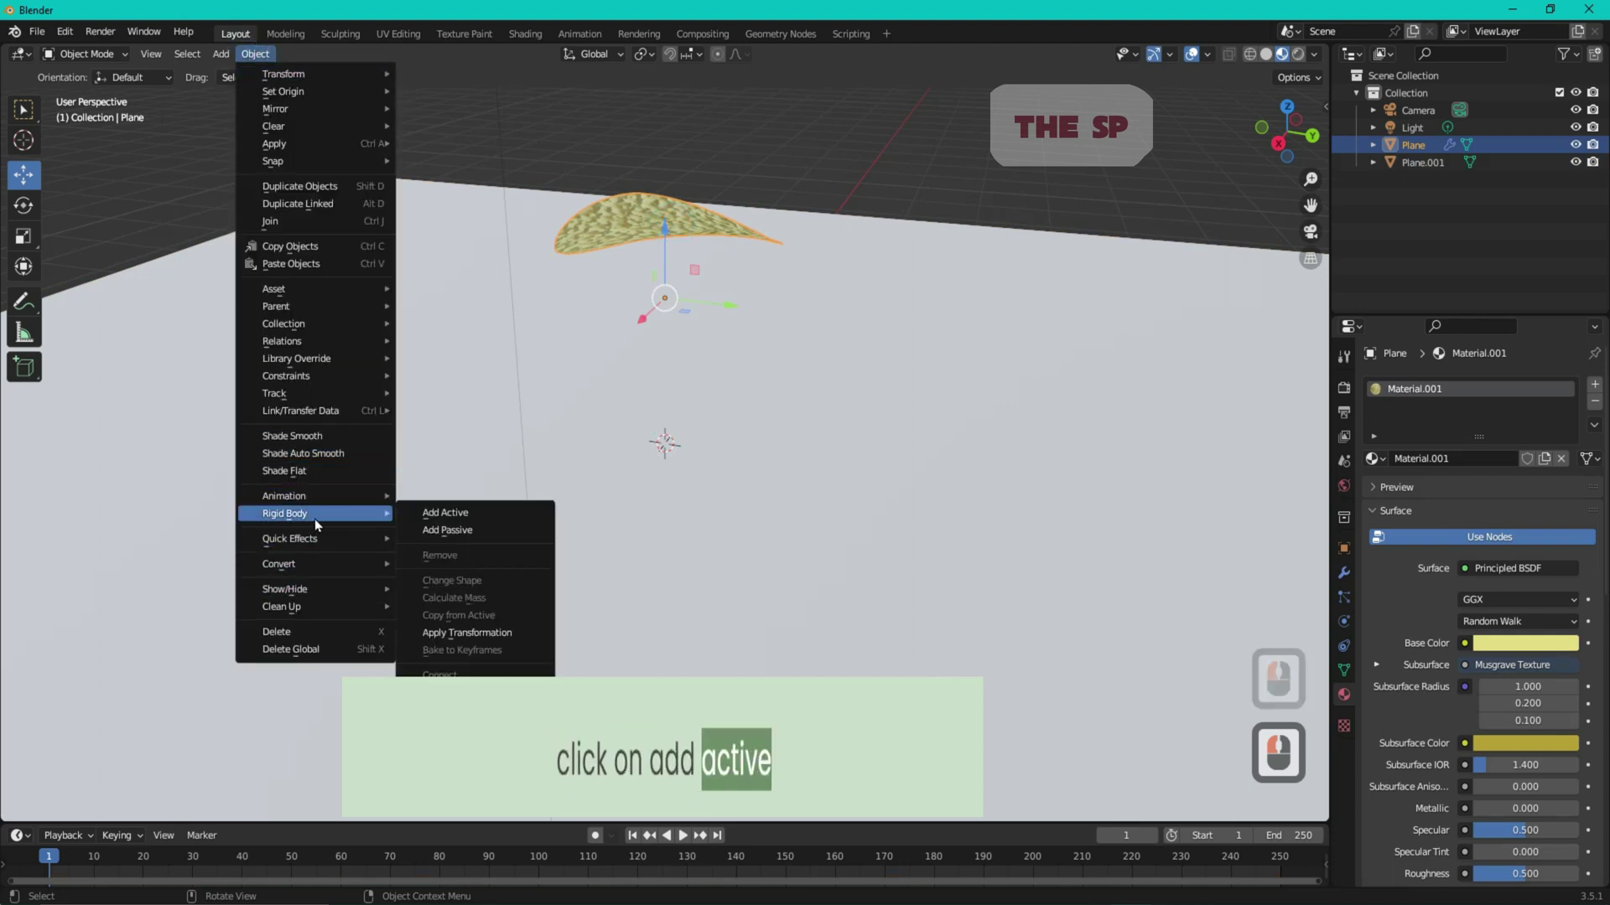
pyautogui.click(453, 511)
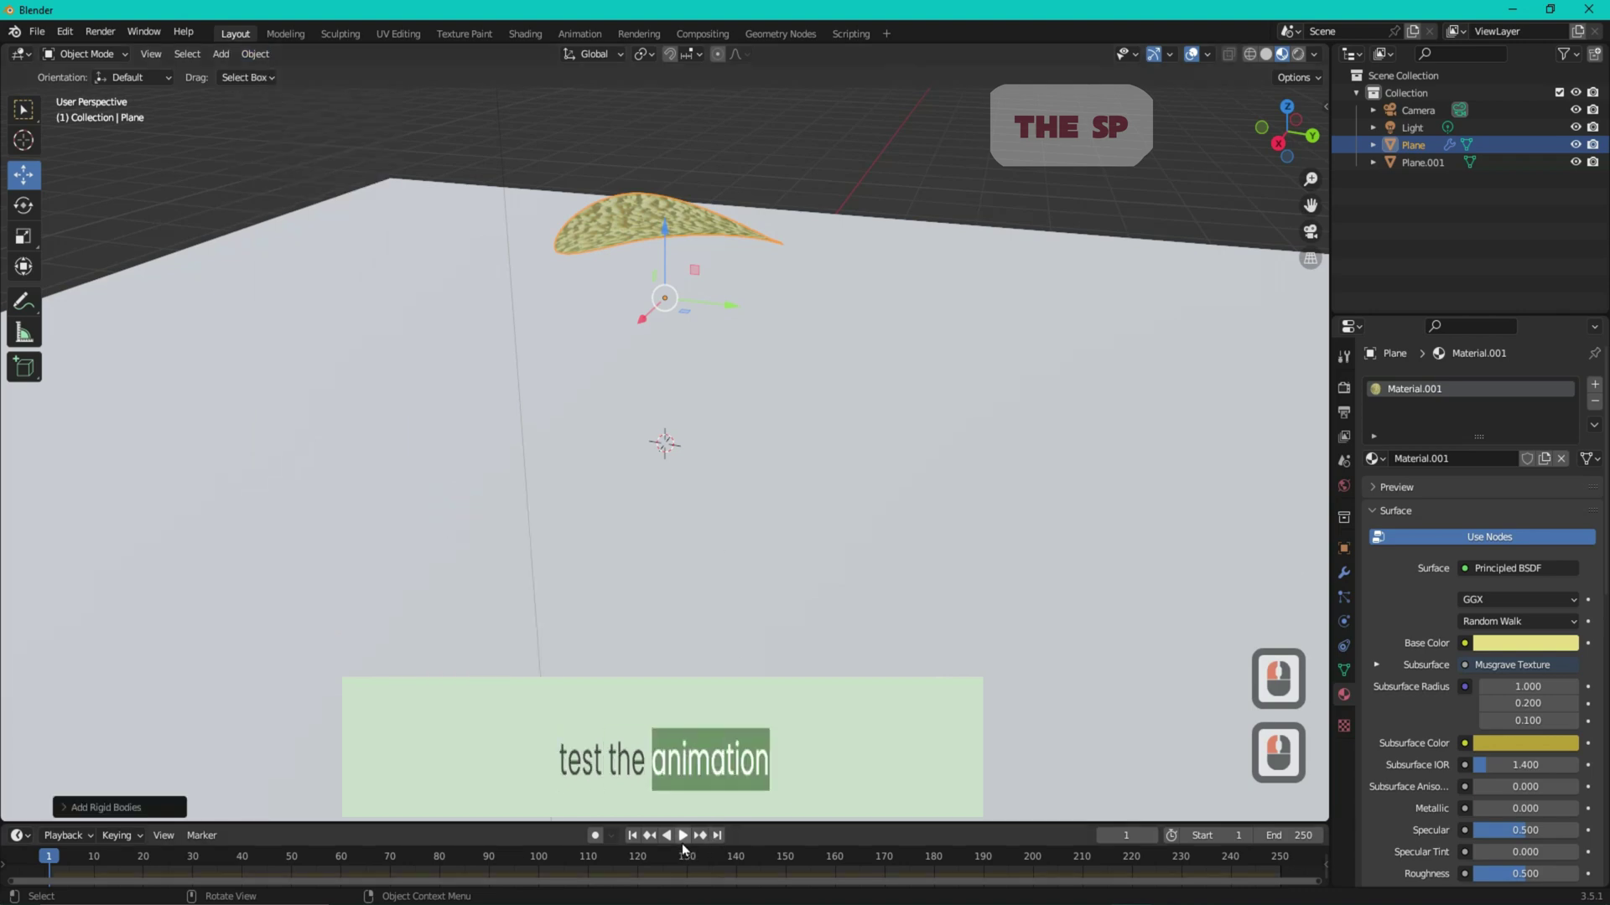
pyautogui.click(681, 835)
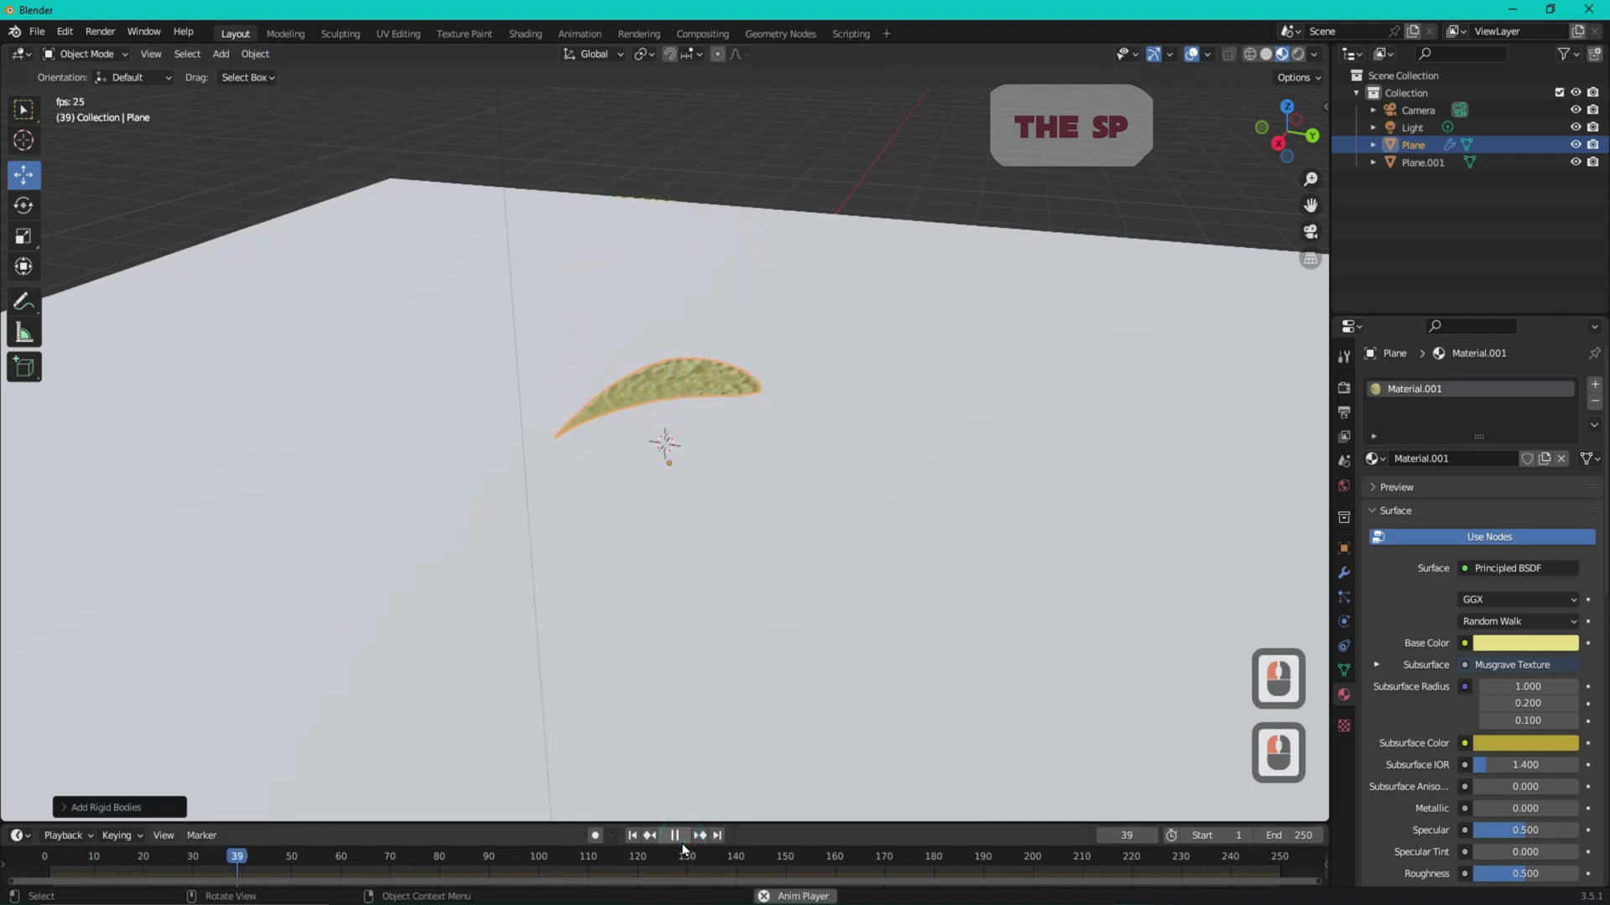
pyautogui.click(675, 835)
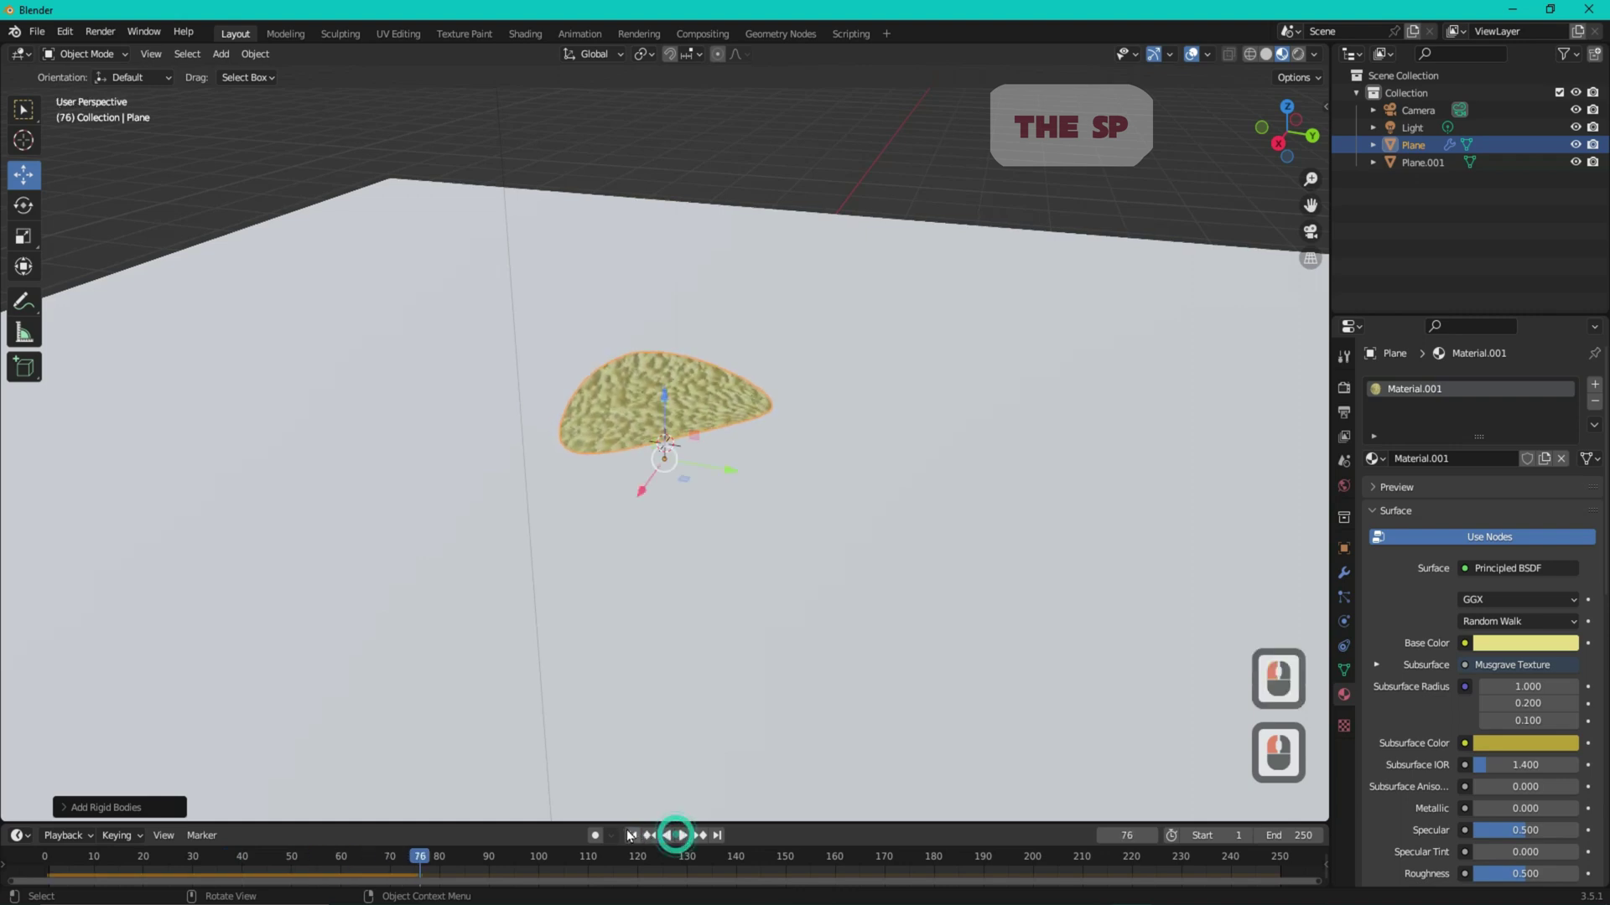
pyautogui.click(650, 206)
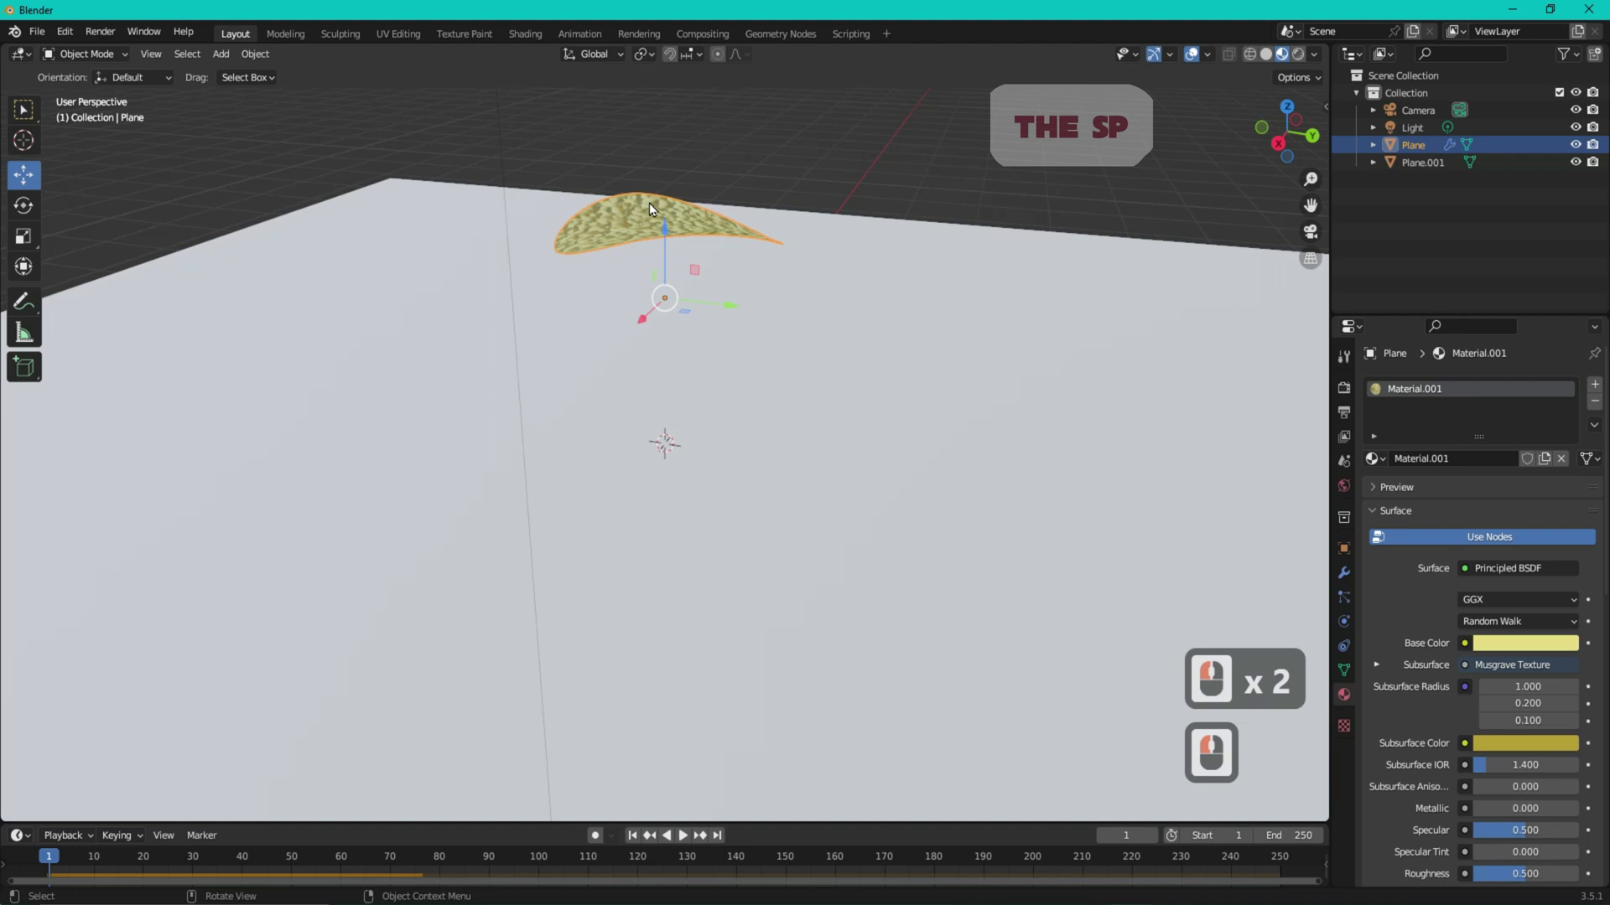
# - Duplicate the chip, placing the copy just above the original and tilting it
pyautogui.hotkey('shift', 'd')
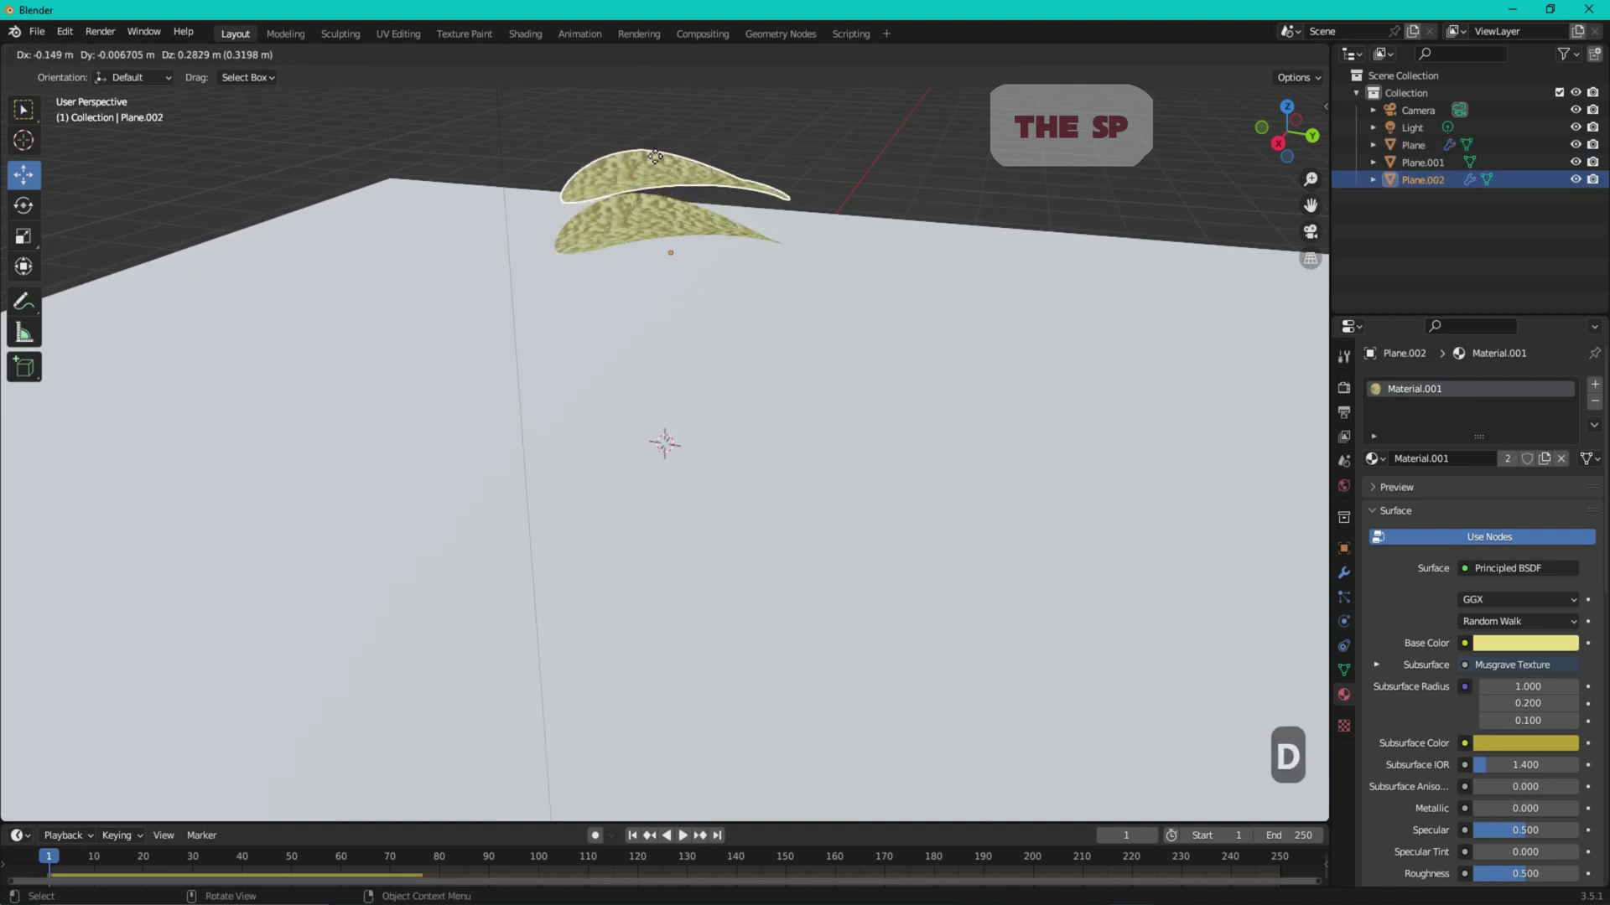
pyautogui.click(659, 134)
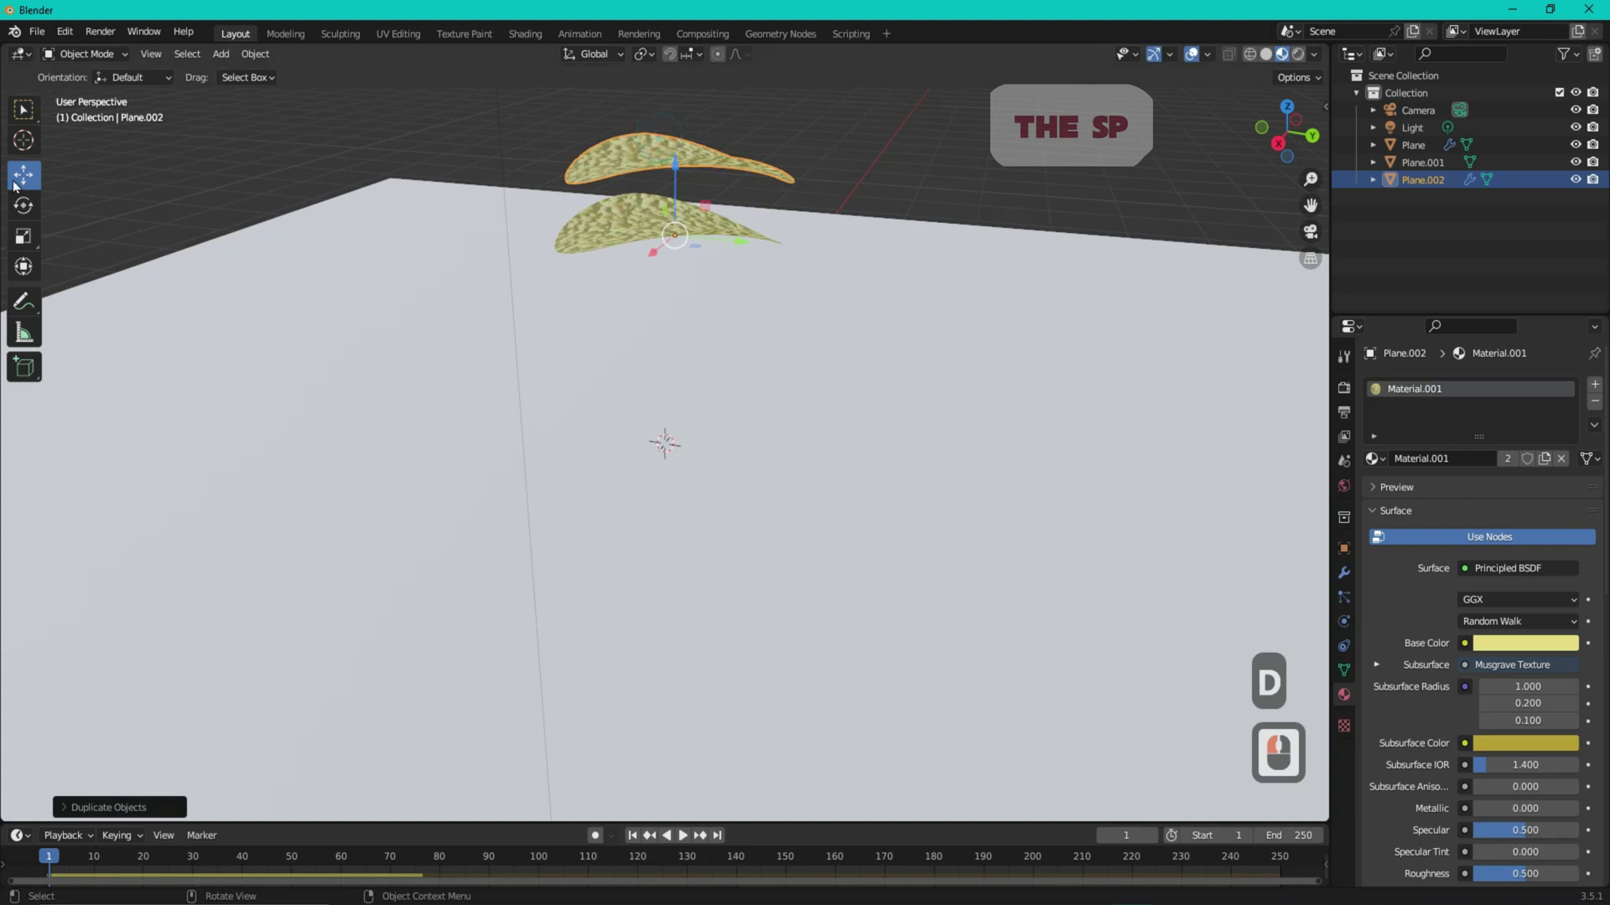
pyautogui.click(24, 207)
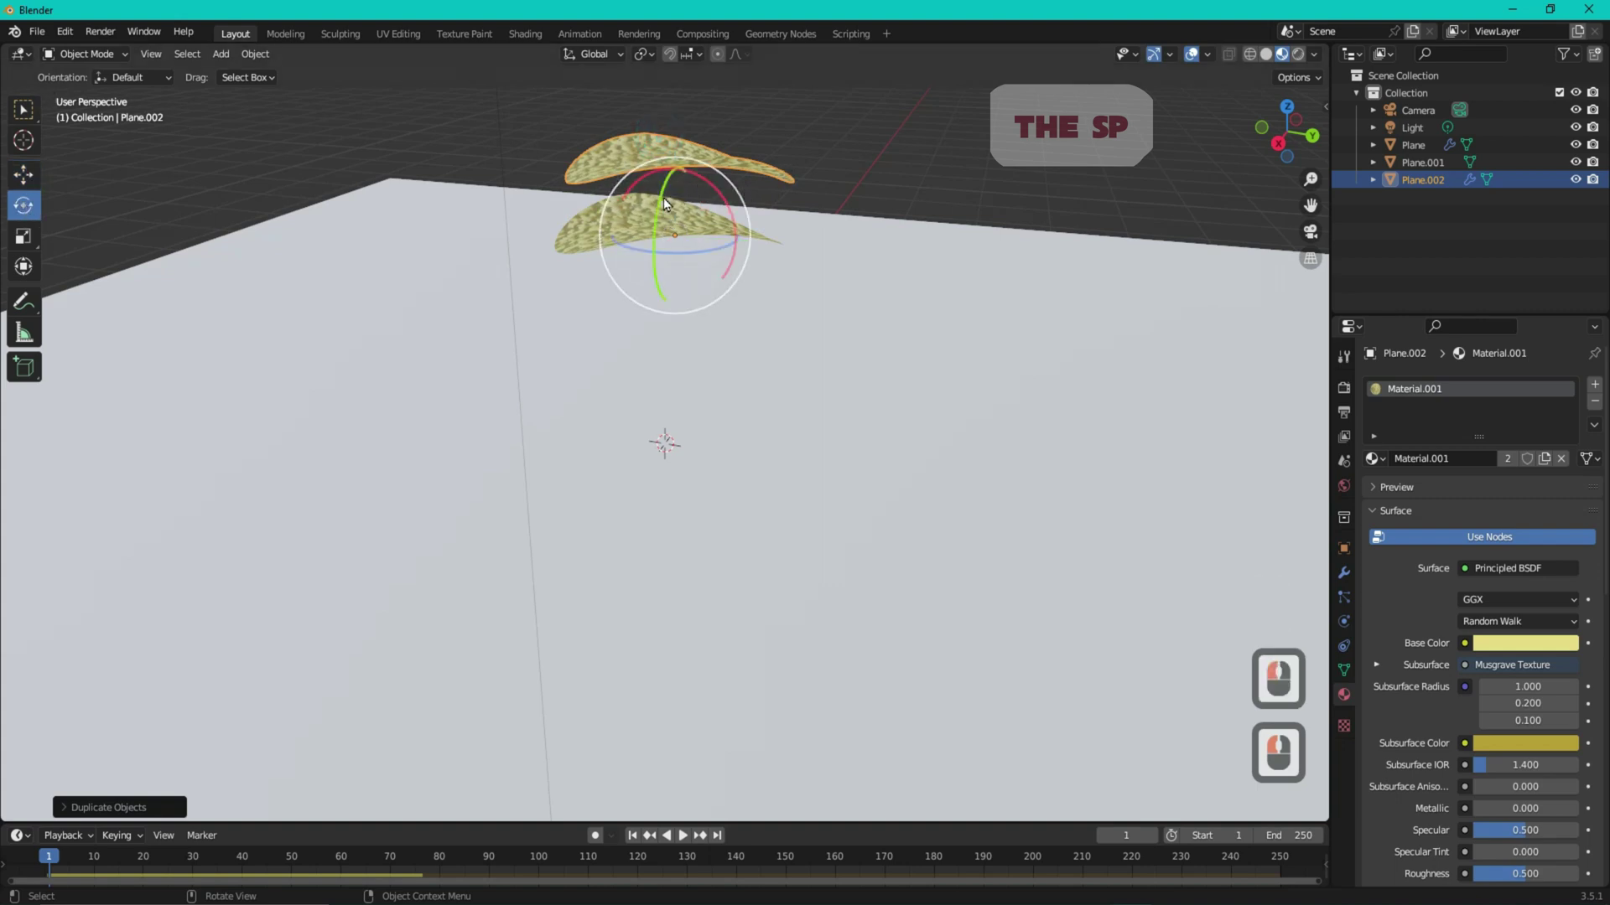
pyautogui.moveTo(664, 204); pyautogui.dragTo(704, 164)
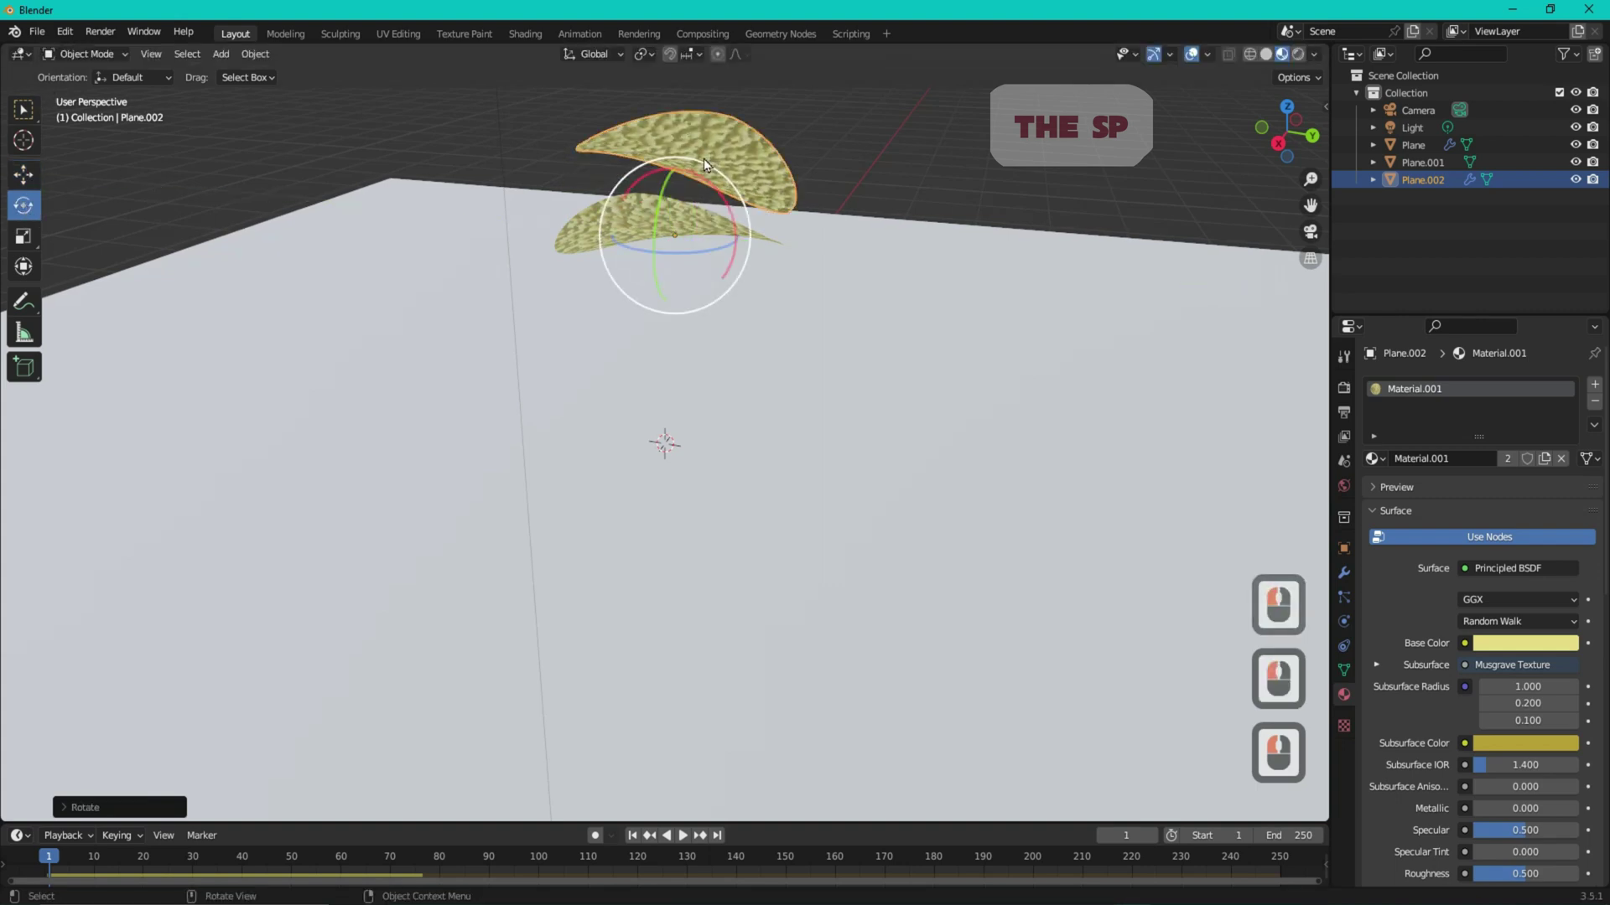
pyautogui.scroll(-2, 822, 139)
pyautogui.scroll(-1, 823, 138)
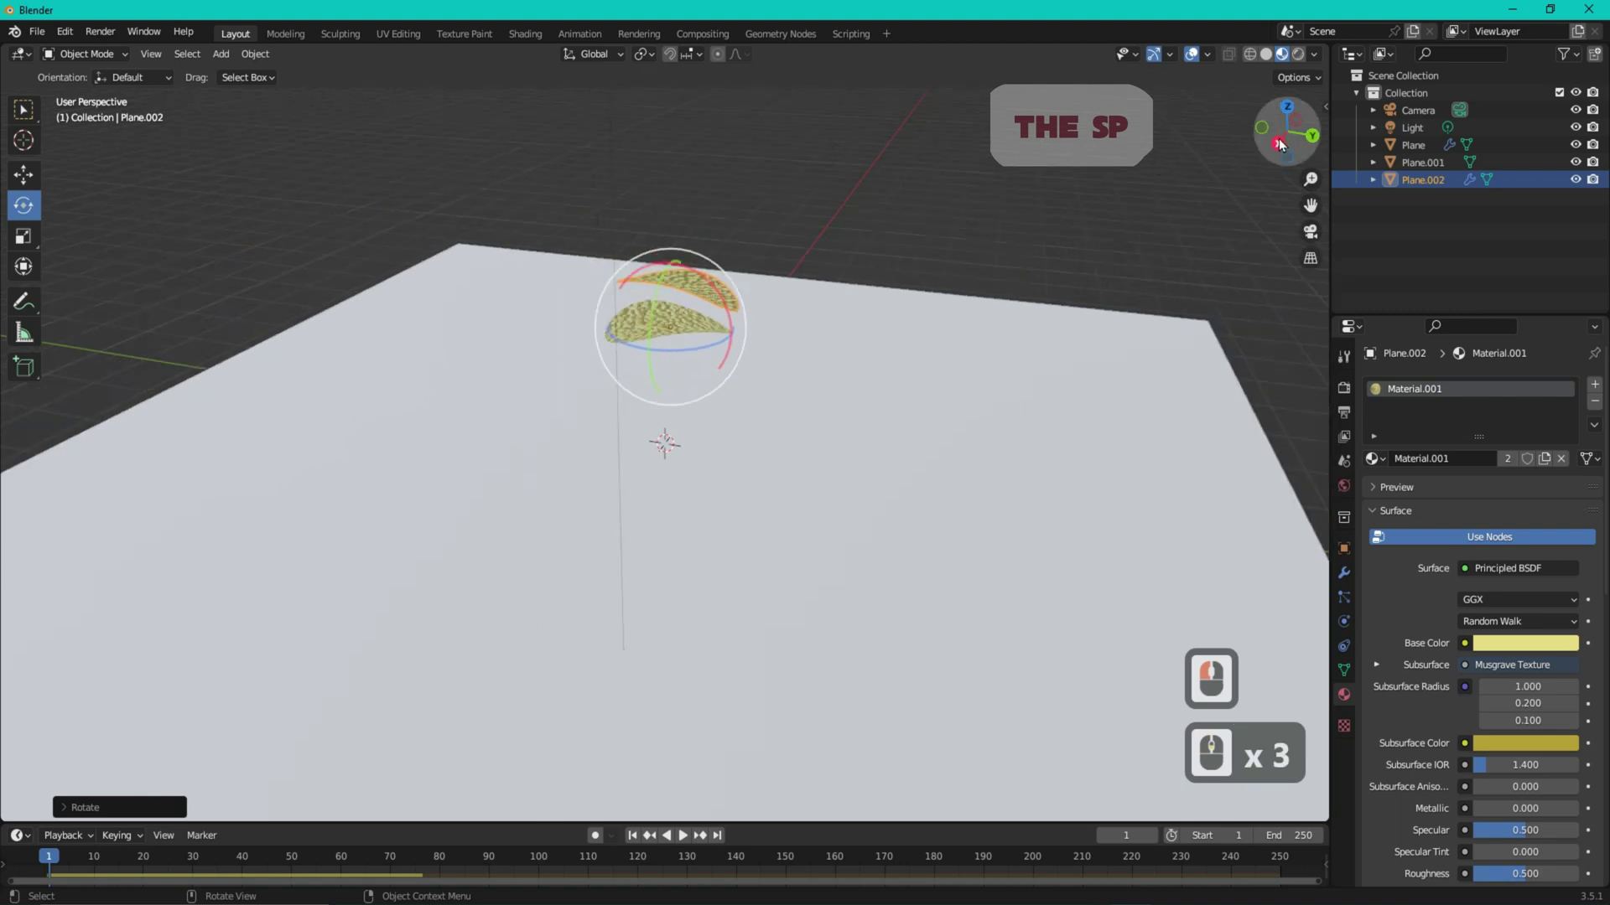
pyautogui.moveTo(1287, 131); pyautogui.dragTo(1299, 147)
pyautogui.click(743, 273)
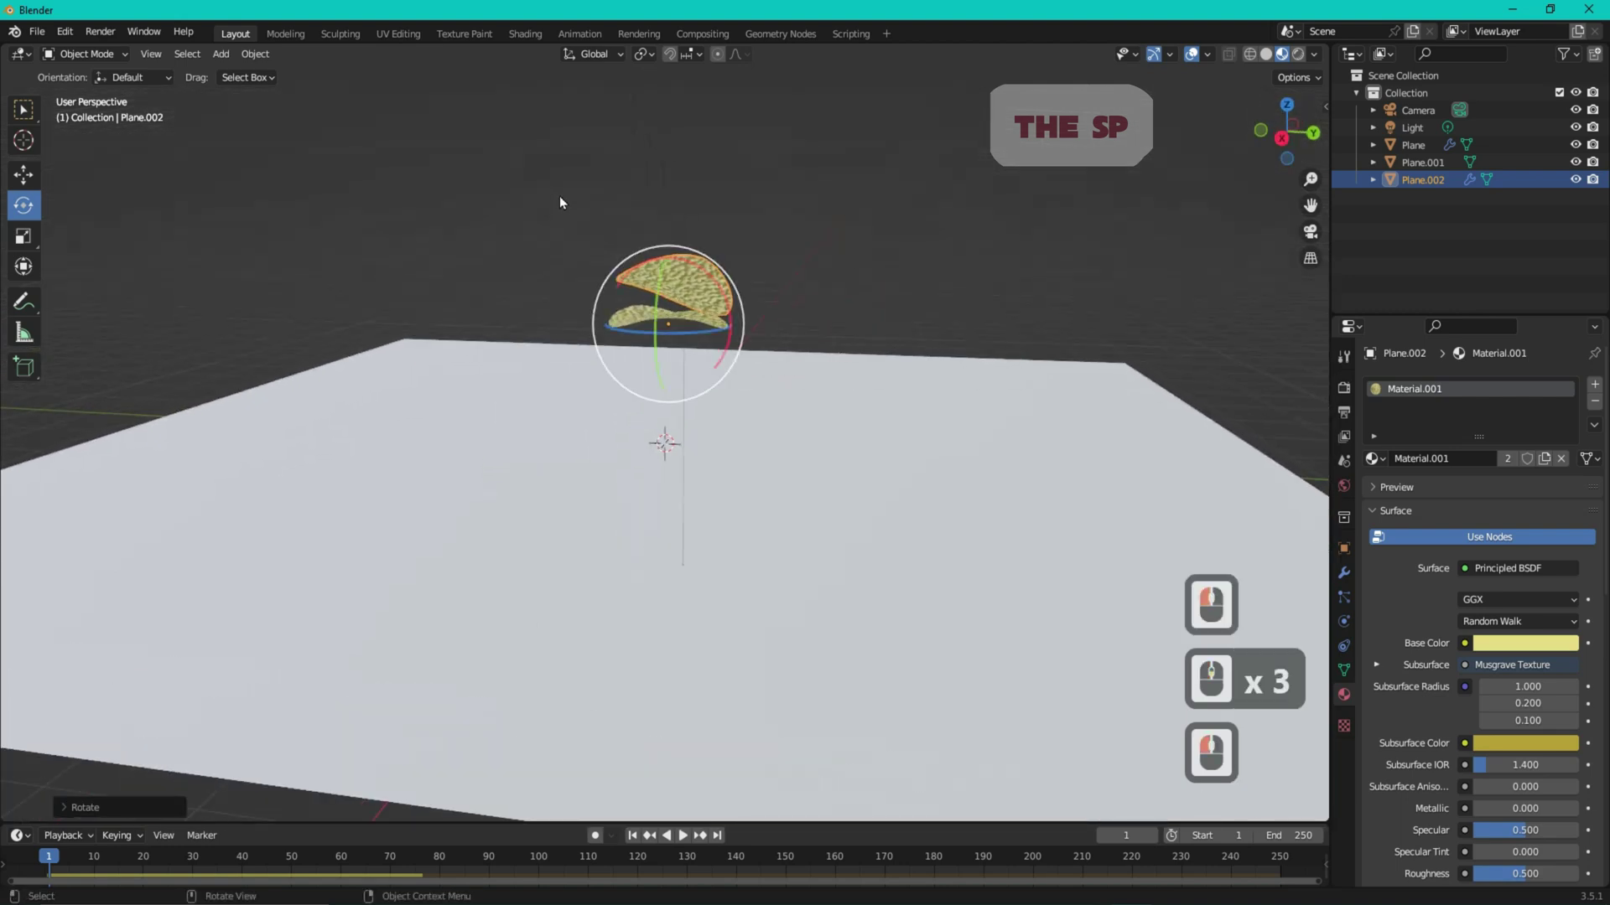
# - Box-select the chips and duplicate them twice, stacking the copies higher
pyautogui.moveTo(558, 193); pyautogui.dragTo(752, 359)
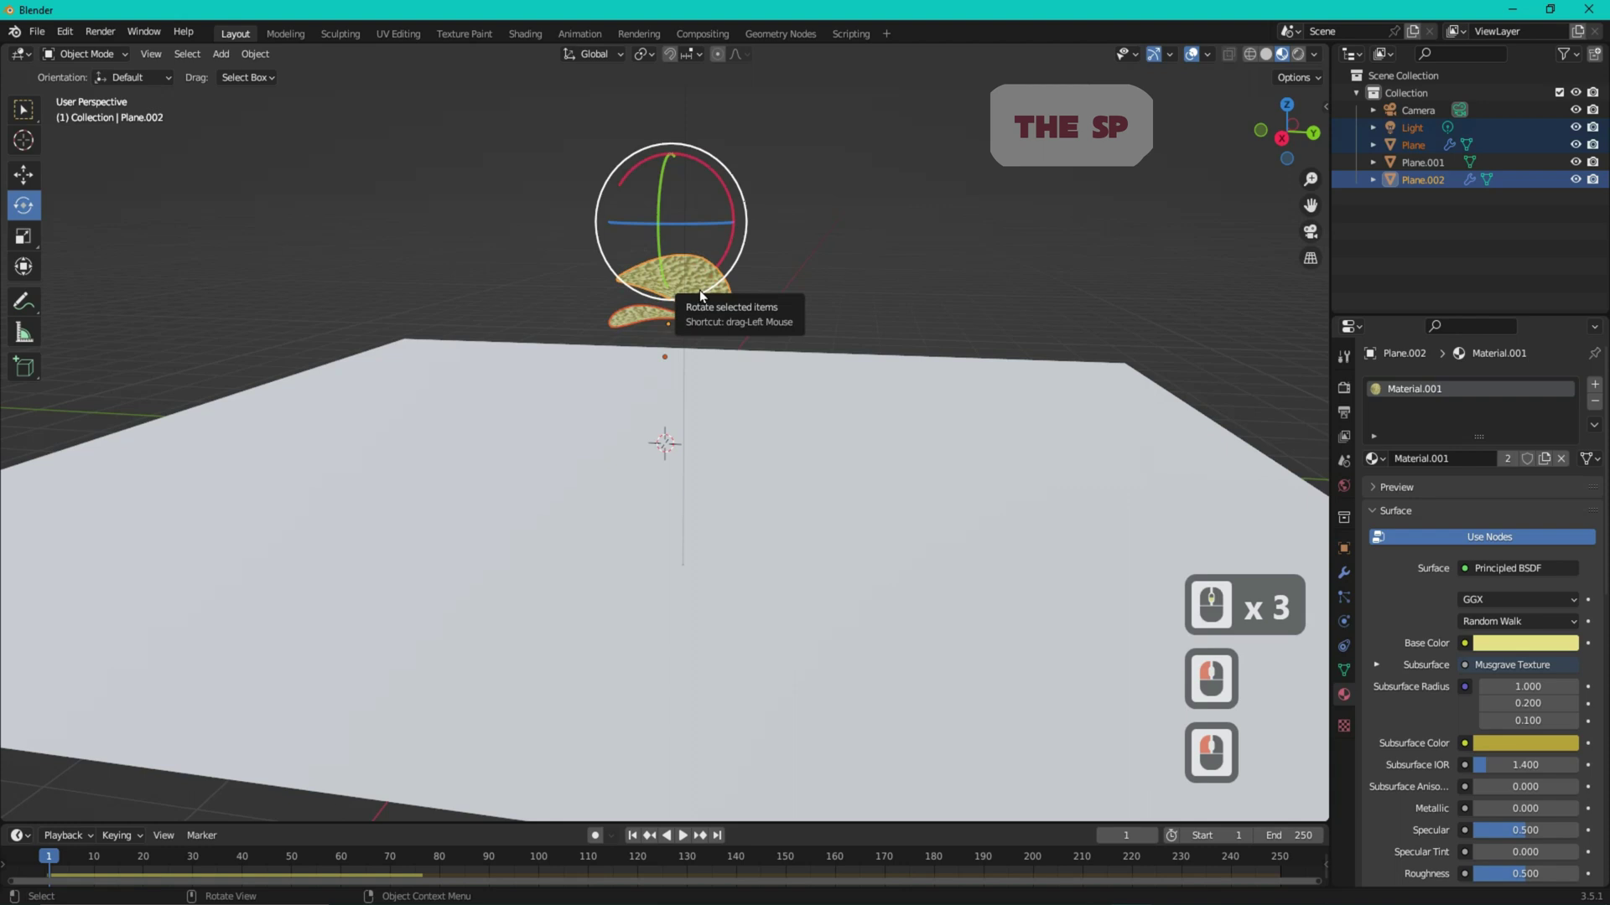
pyautogui.hotkey('shift', 'd')
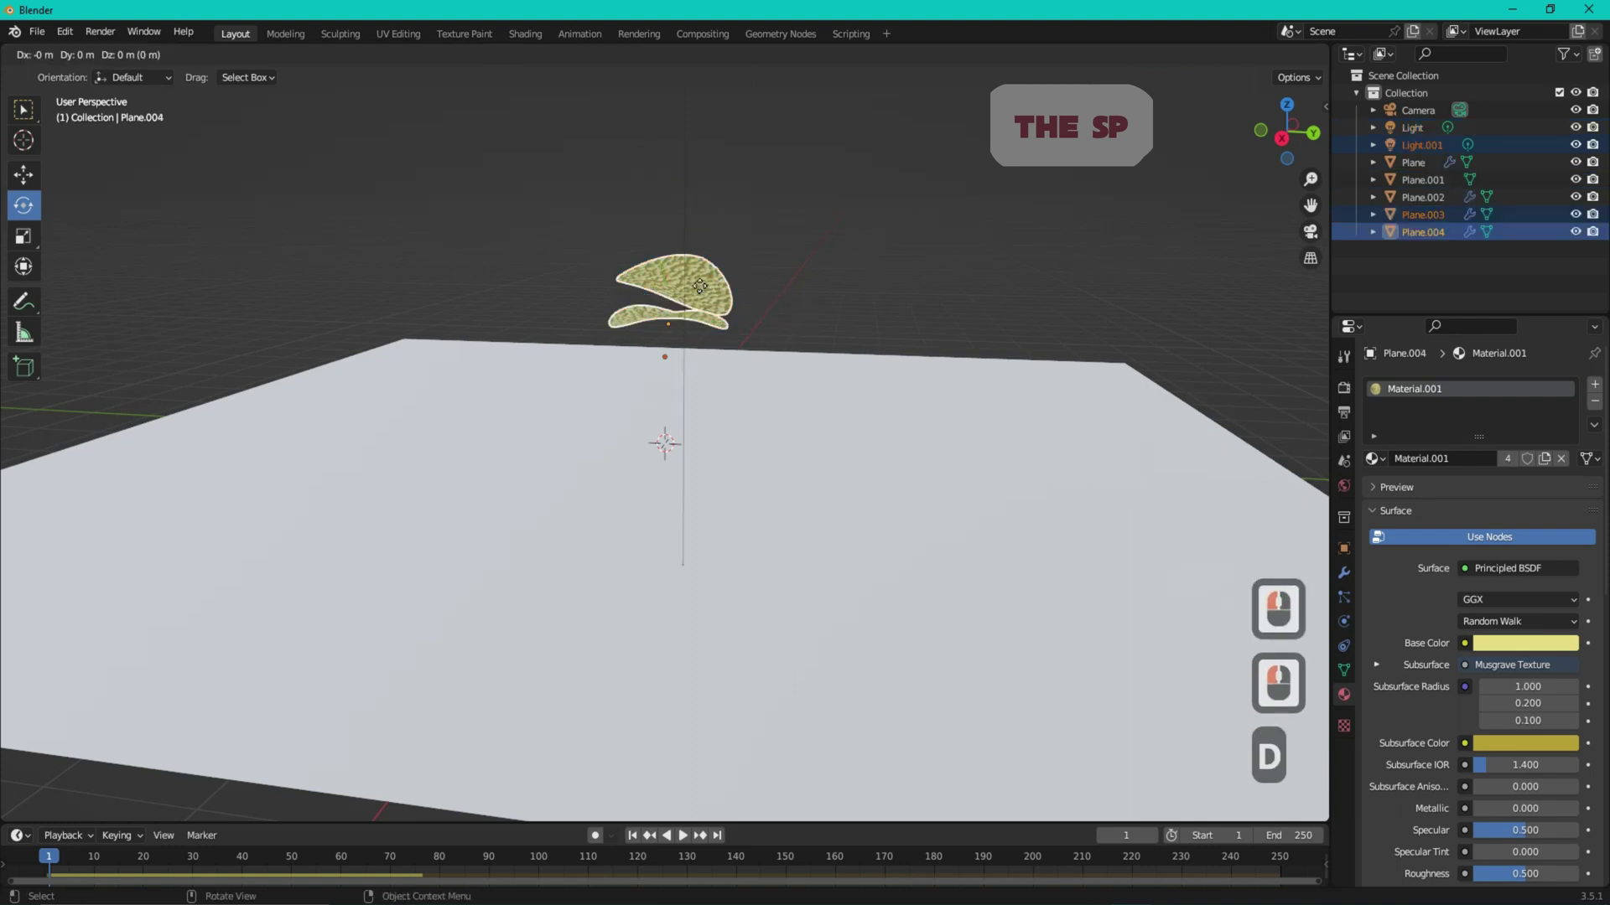
pyautogui.click(570, 206)
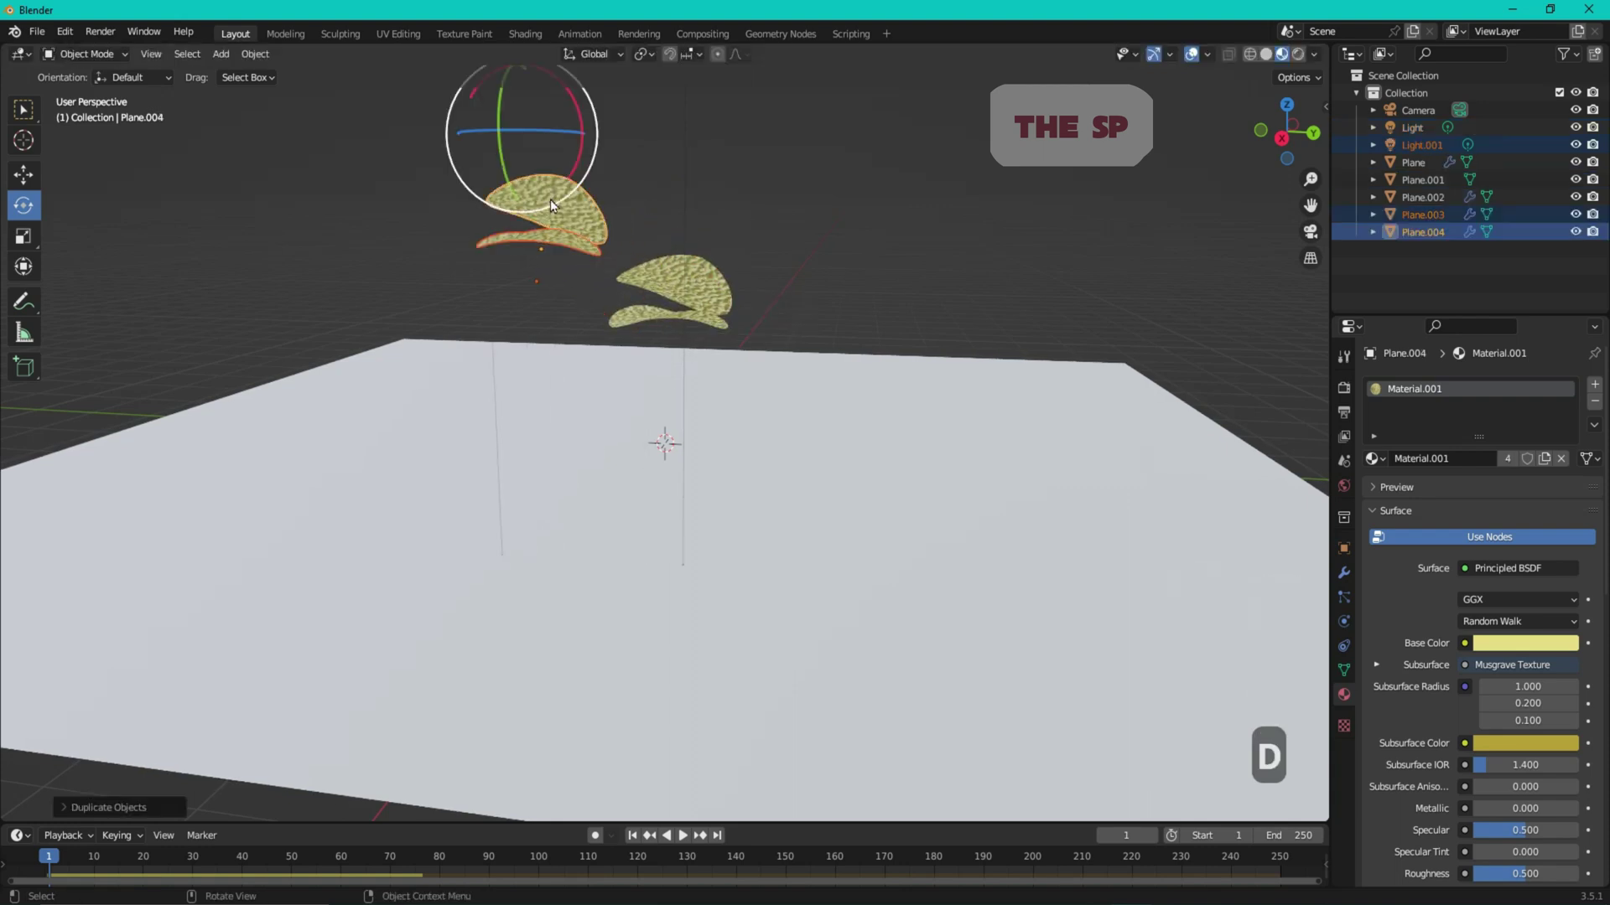
pyautogui.moveTo(840, 148); pyautogui.dragTo(496, 326)
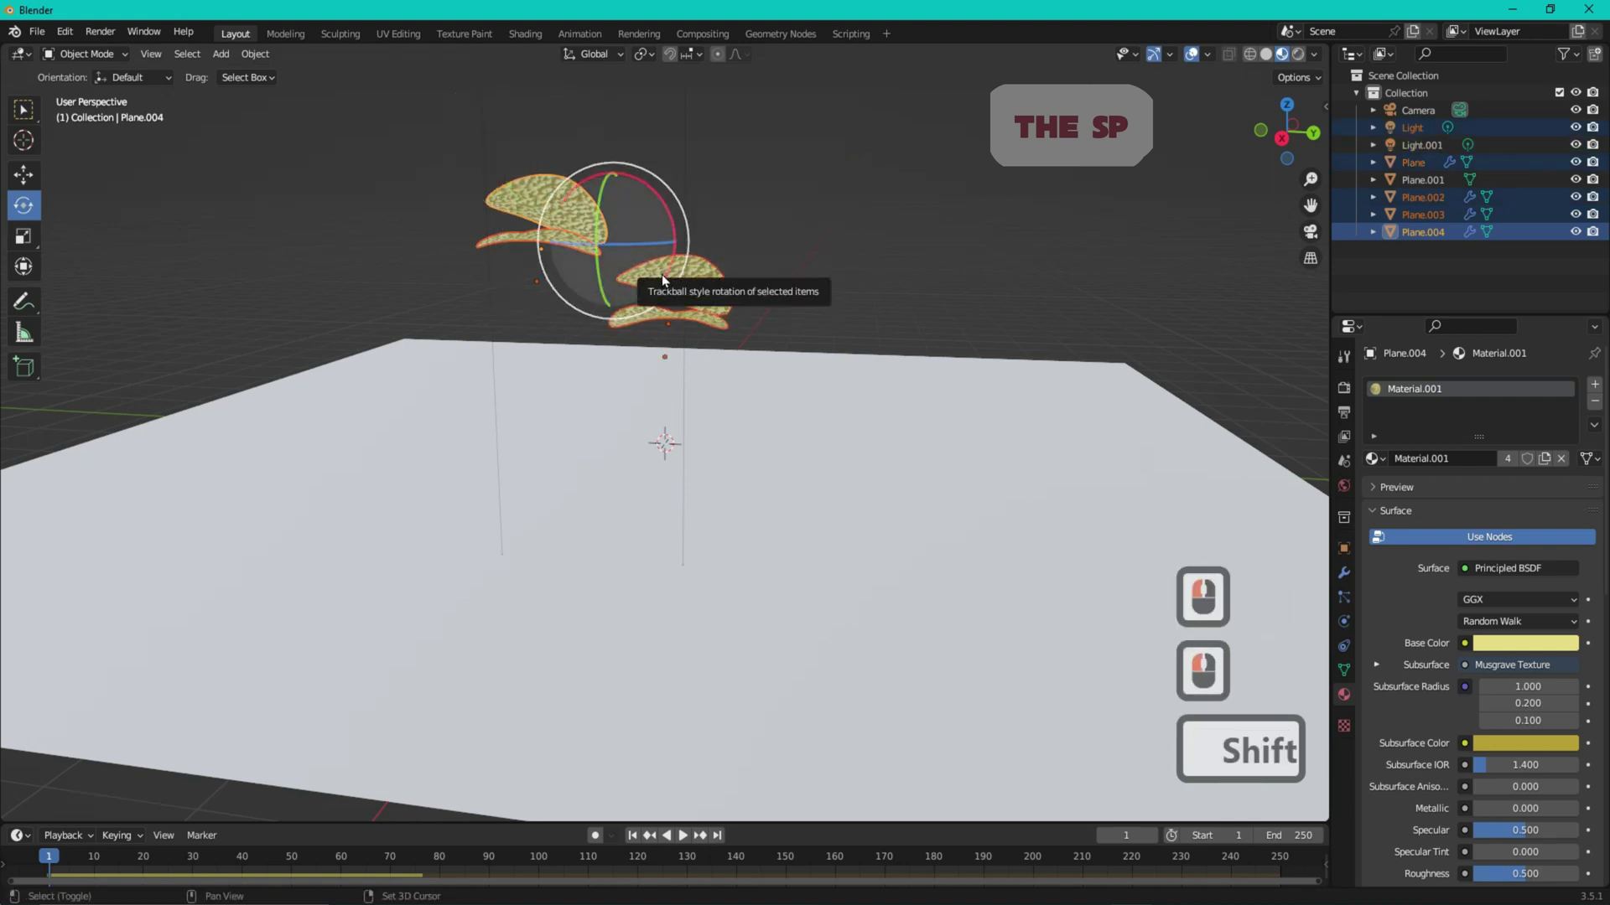
pyautogui.hotkey('shift', 'd')
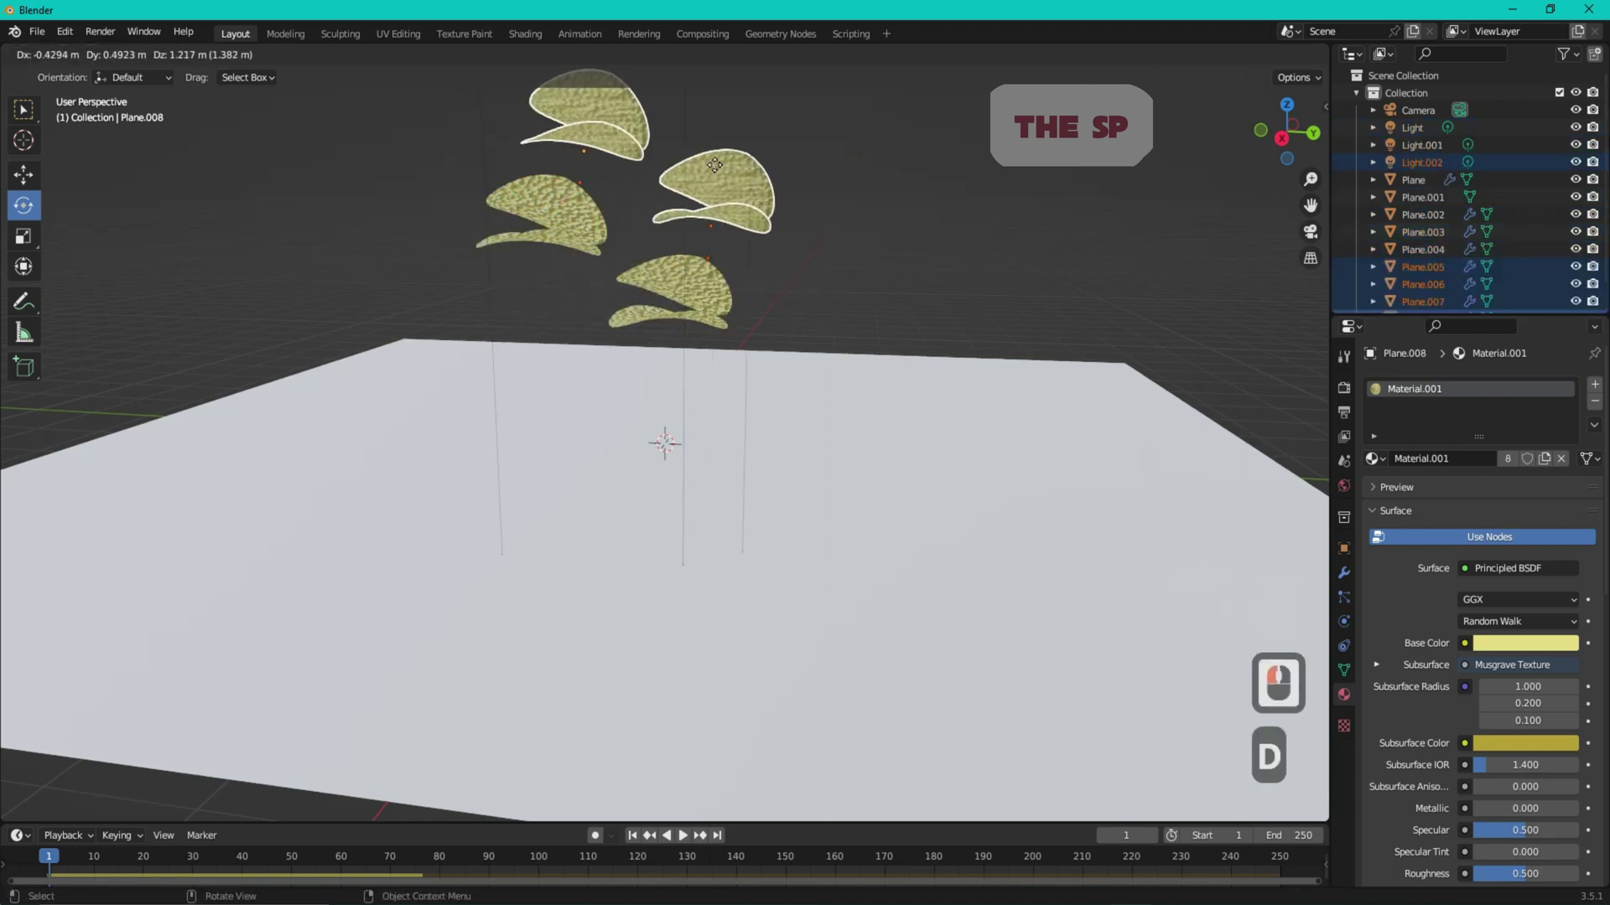
pyautogui.click(714, 166)
# - Duplicate all chip copies onto the top, making a column of about ten chips
pyautogui.moveTo(714, 166); pyautogui.dragTo(782, 228, button='middle')
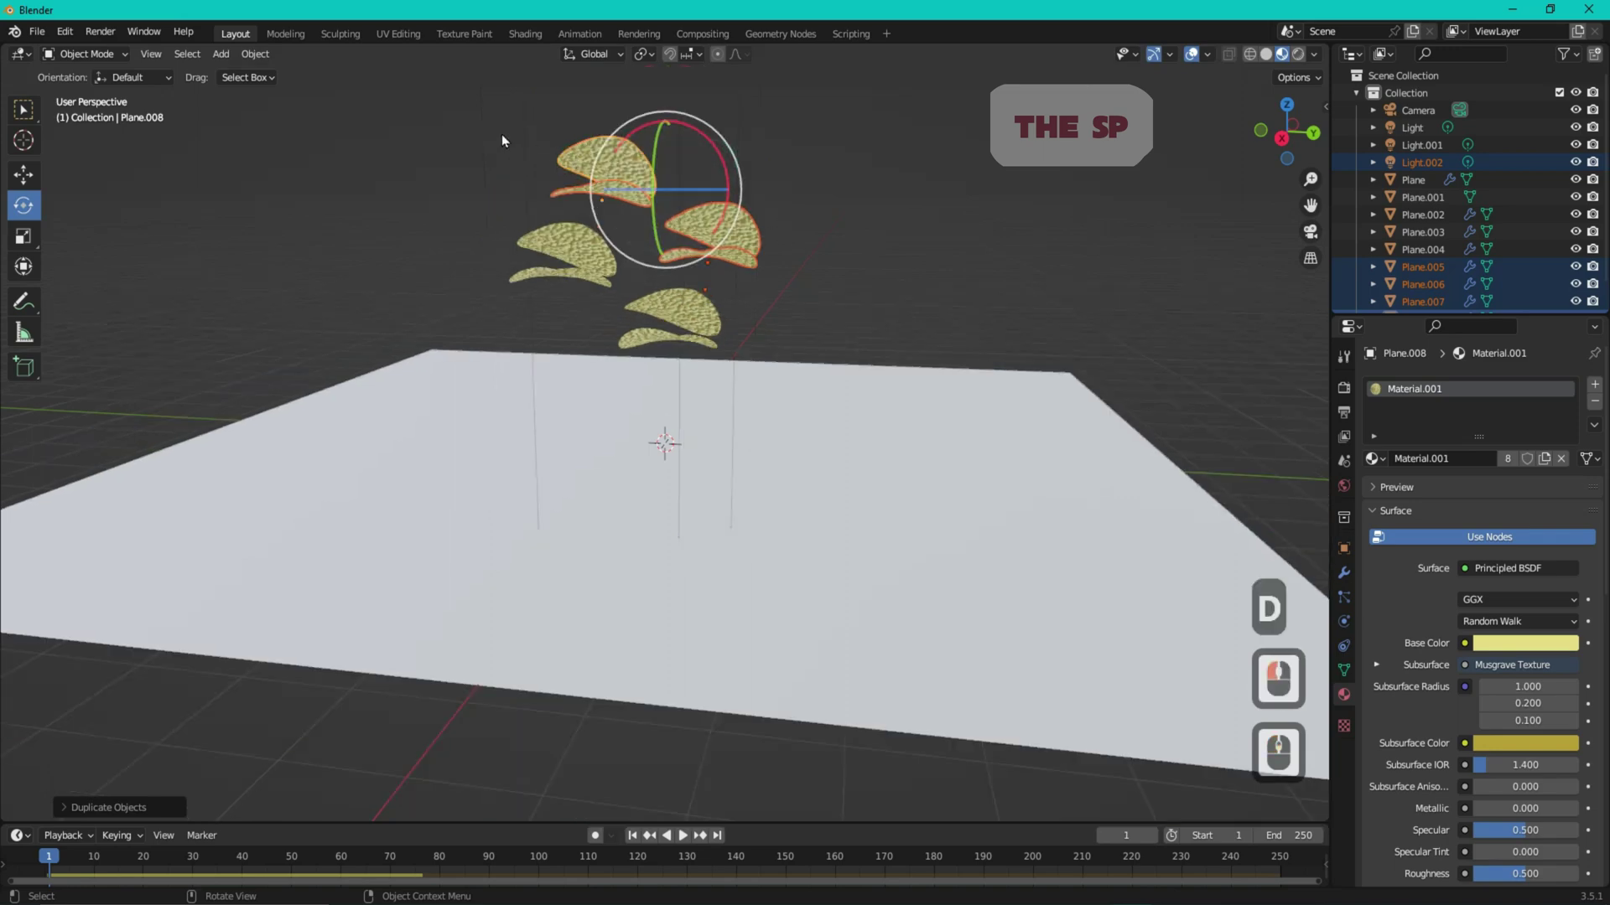
pyautogui.moveTo(501, 140); pyautogui.dragTo(742, 339)
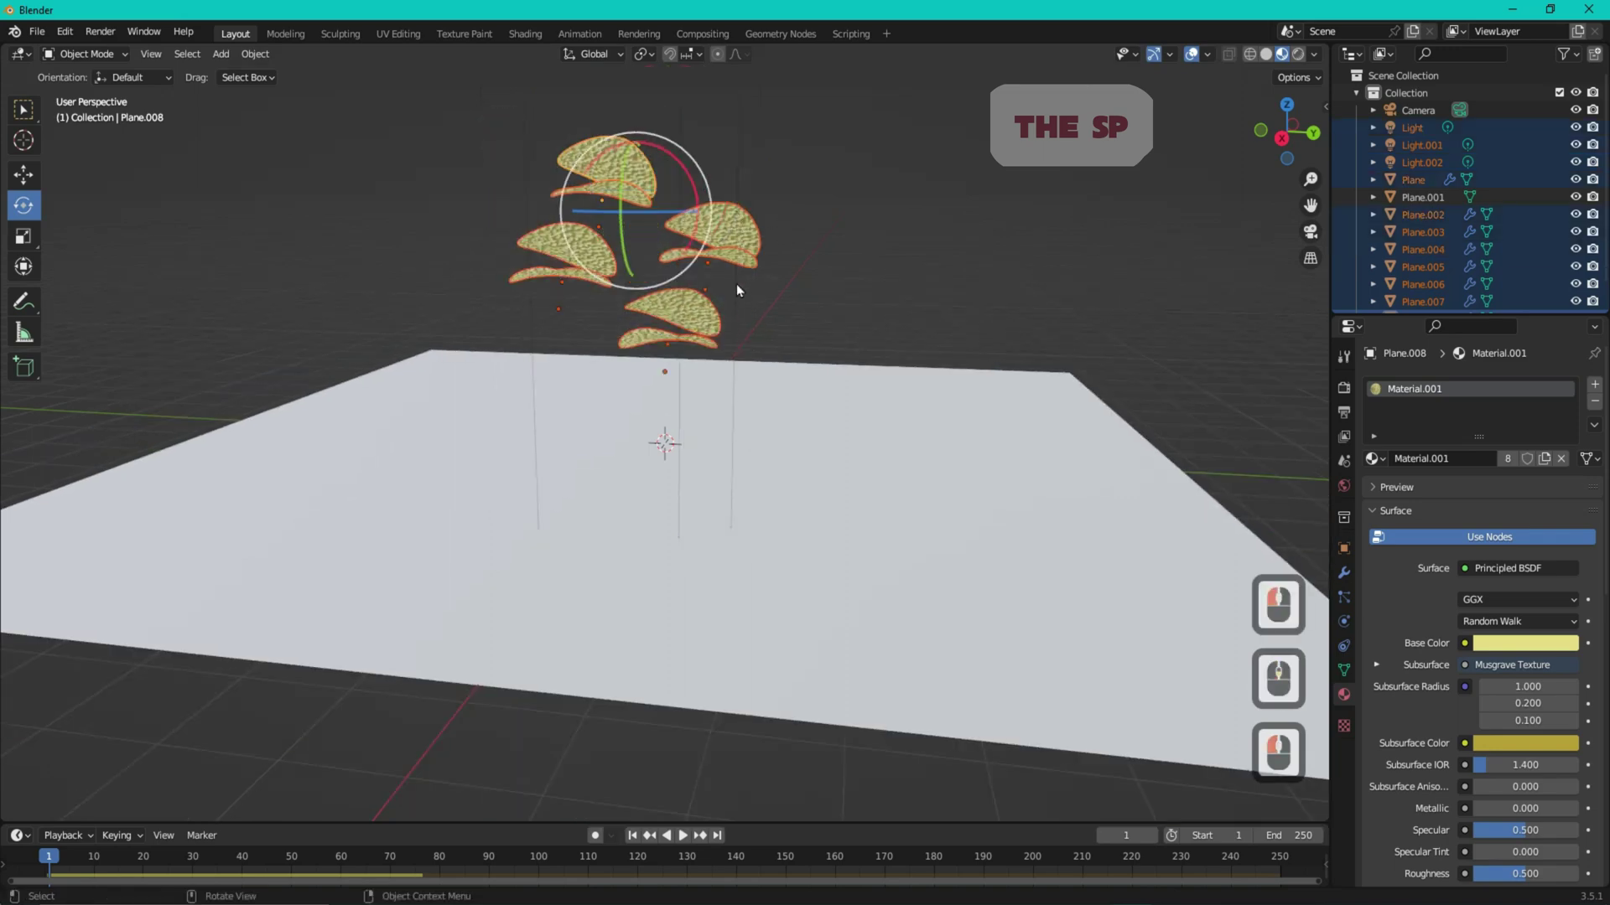
pyautogui.press('shift')
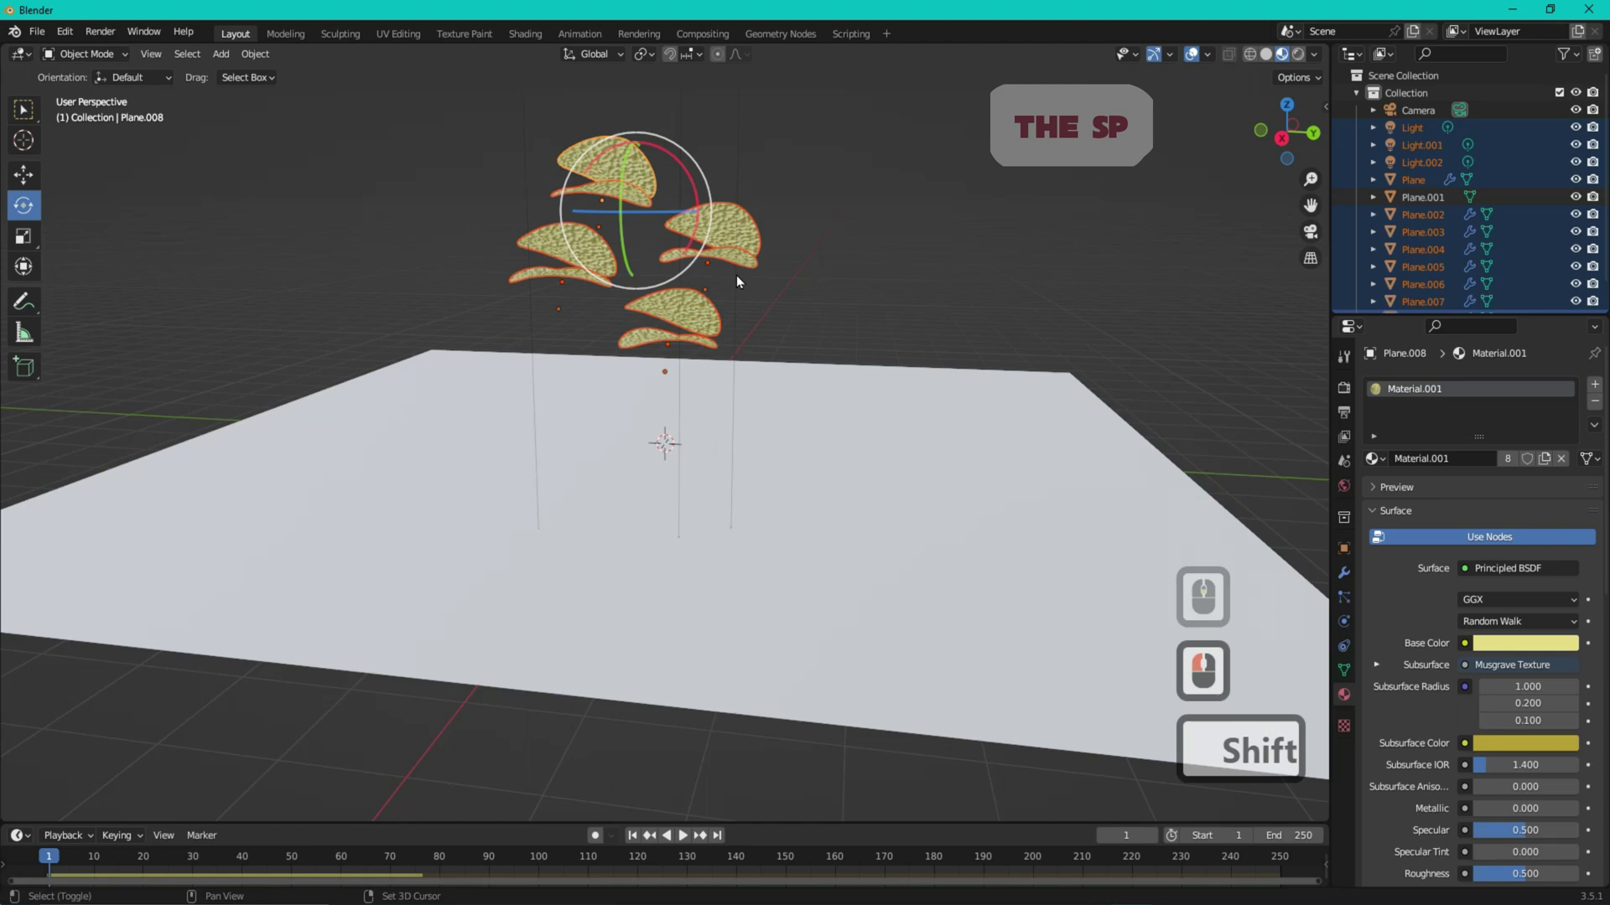
pyautogui.hotkey('shift', 'd')
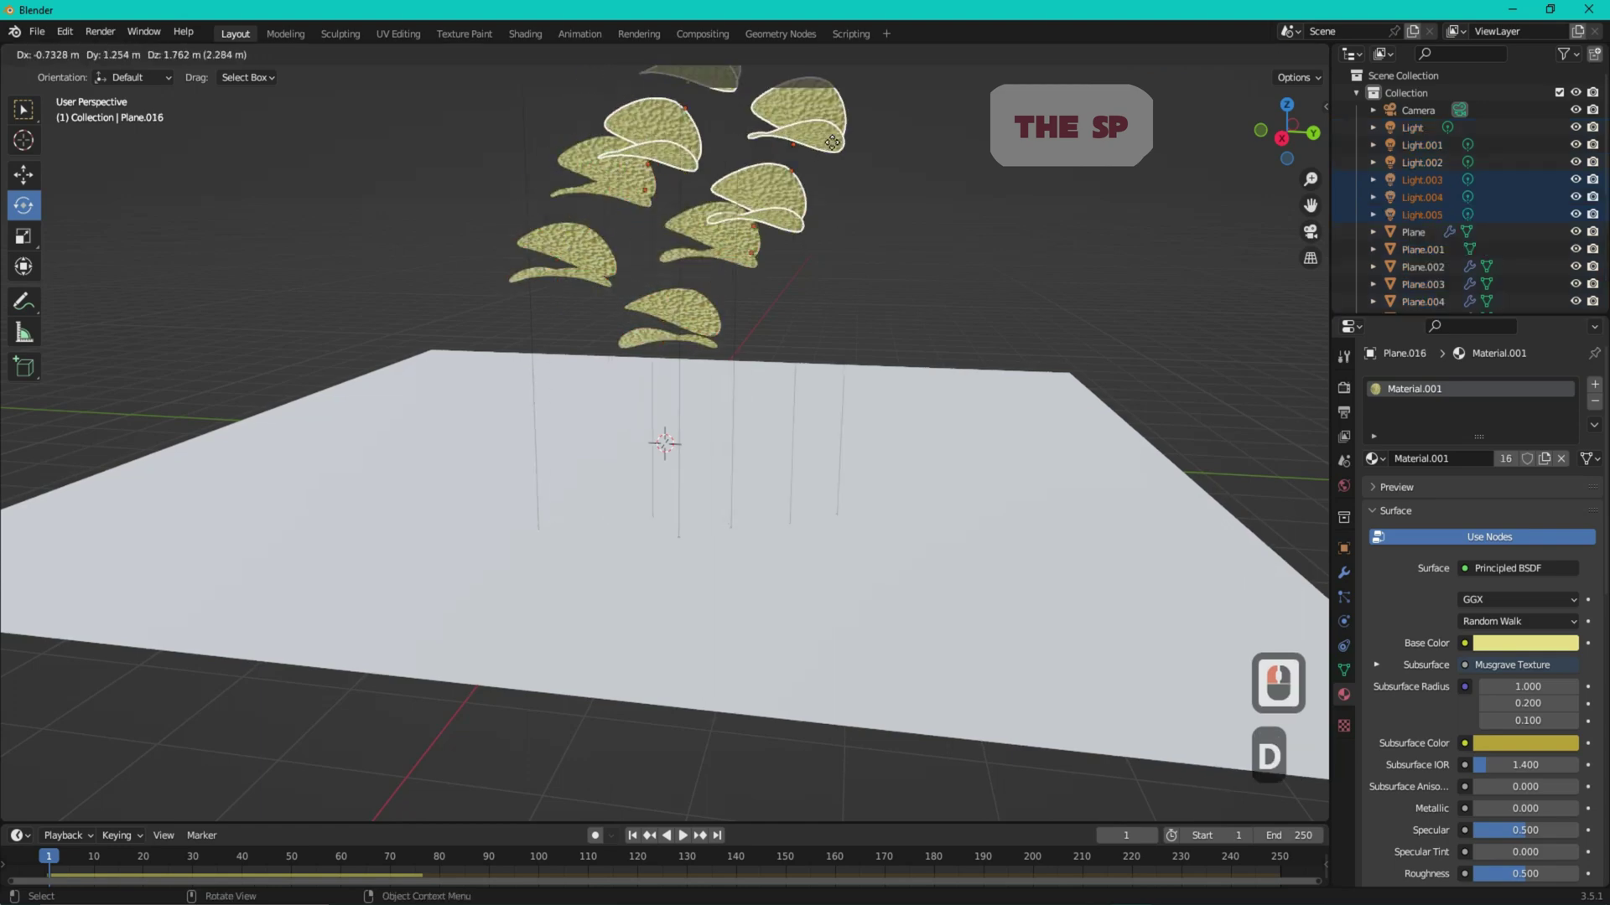
pyautogui.click(844, 182)
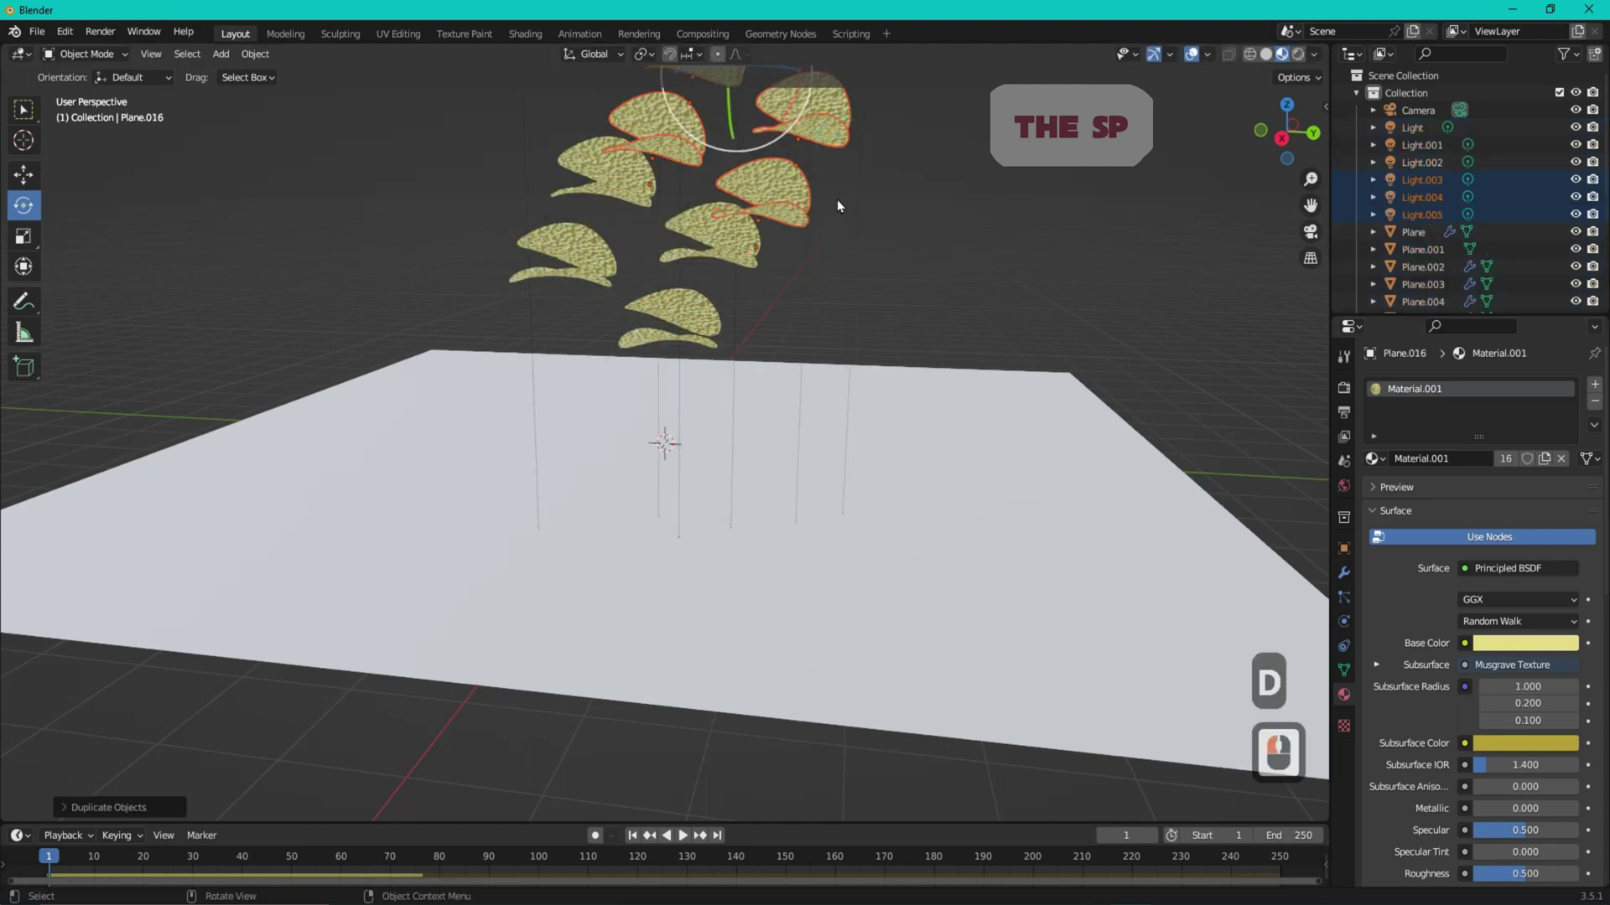
pyautogui.moveTo(837, 200); pyautogui.dragTo(812, 285, button='middle')
pyautogui.click(842, 273)
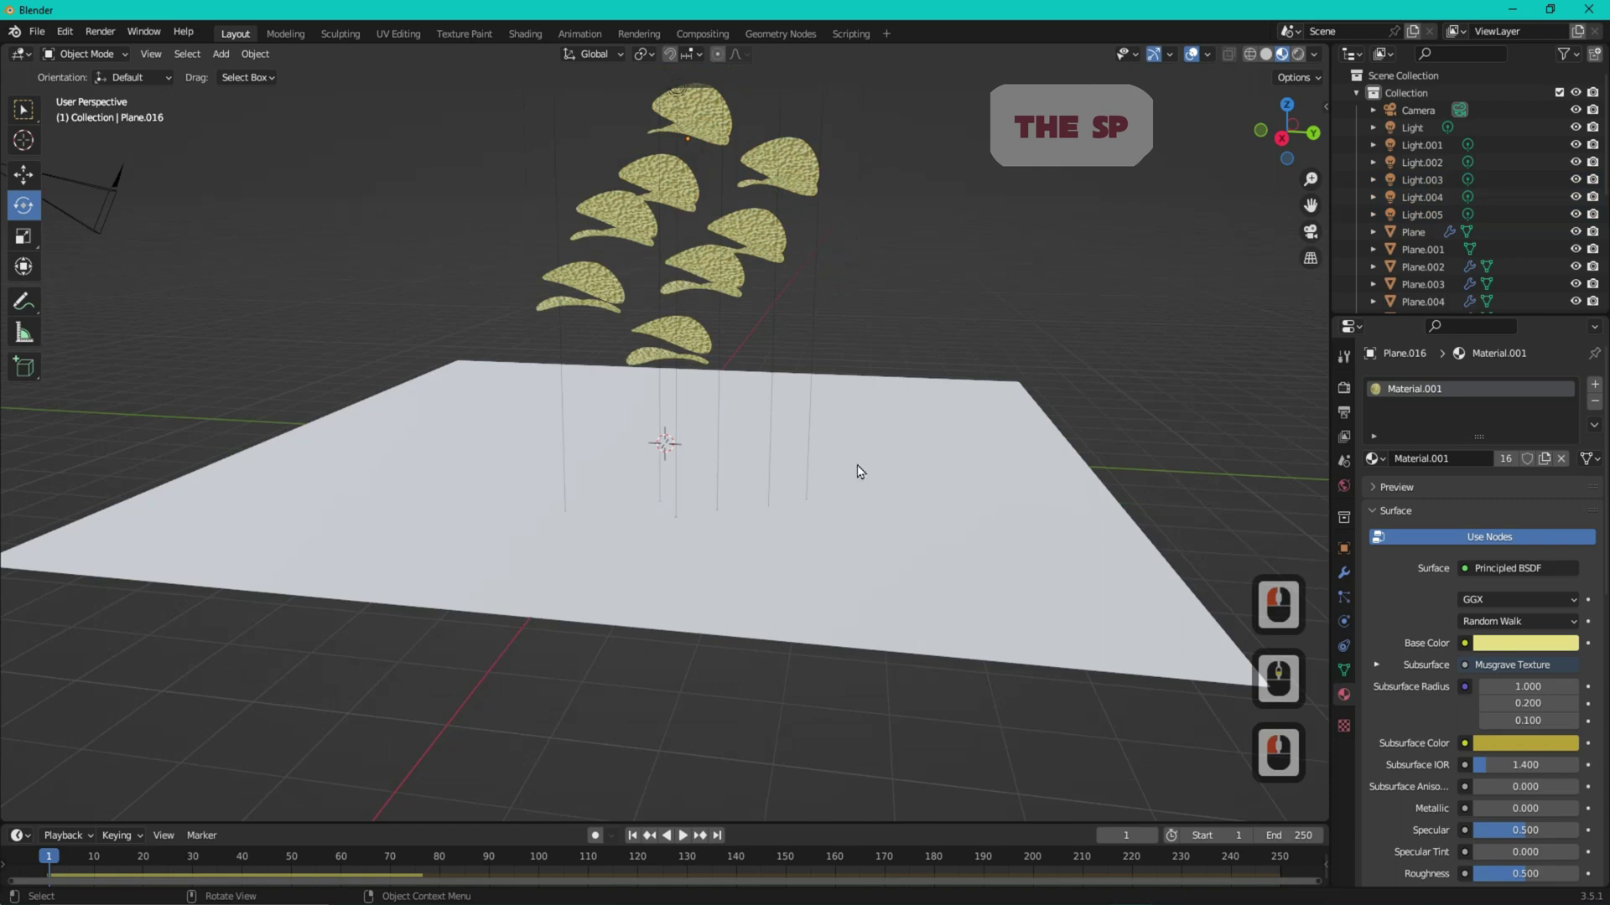
pyautogui.moveTo(1291, 126); pyautogui.dragTo(1289, 155)
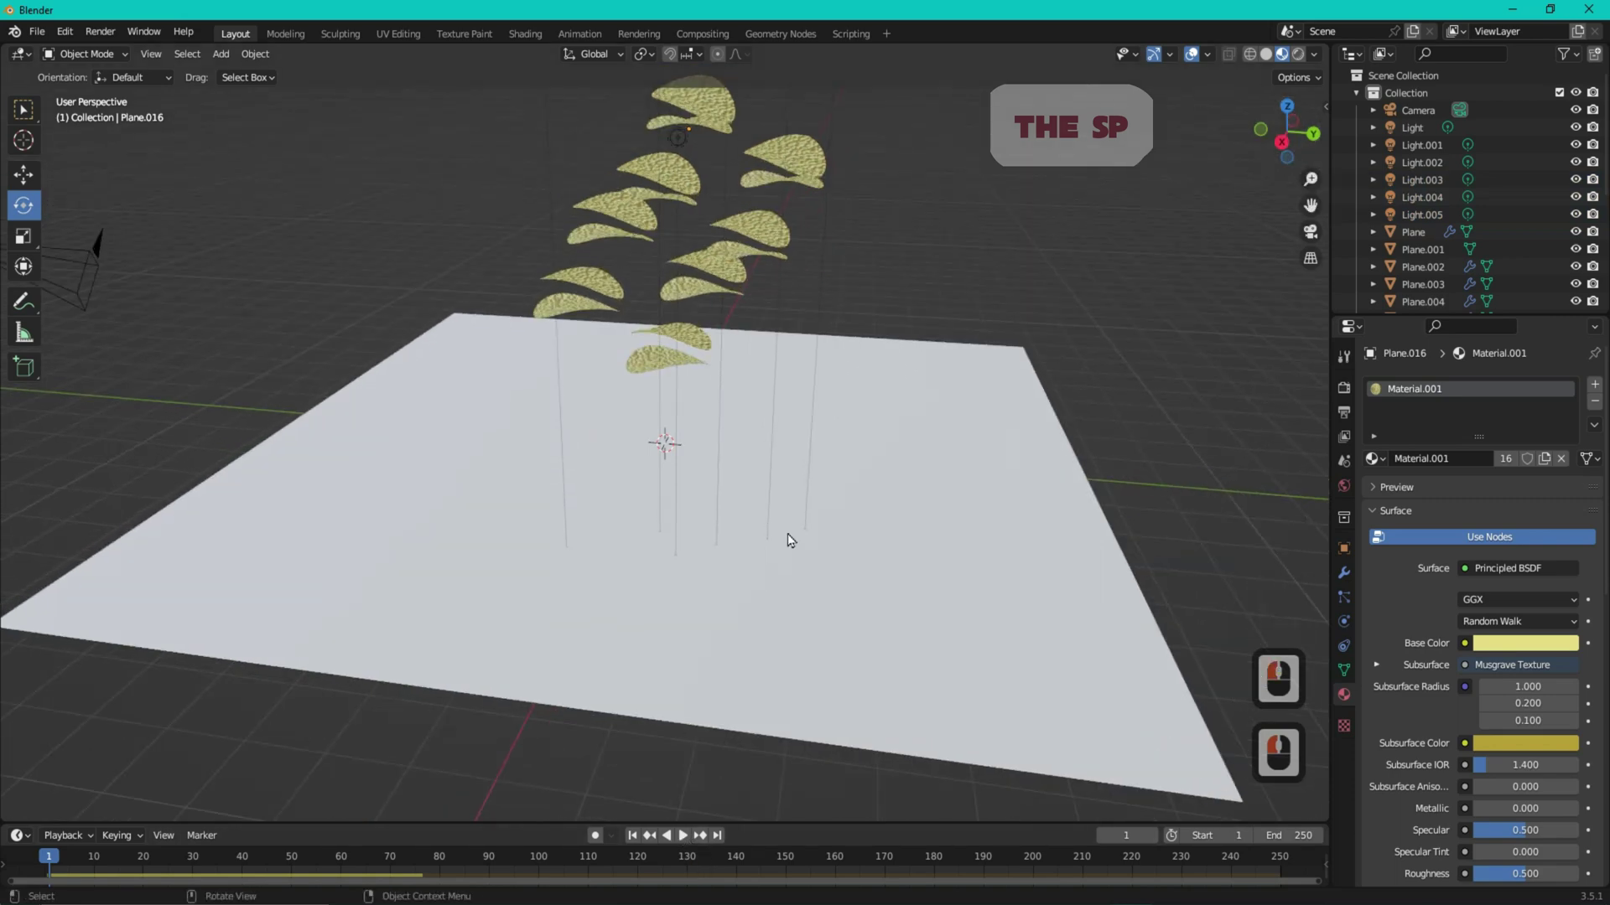
# - Give the ground plane a new material with a pink base colour
pyautogui.click(1046, 547)
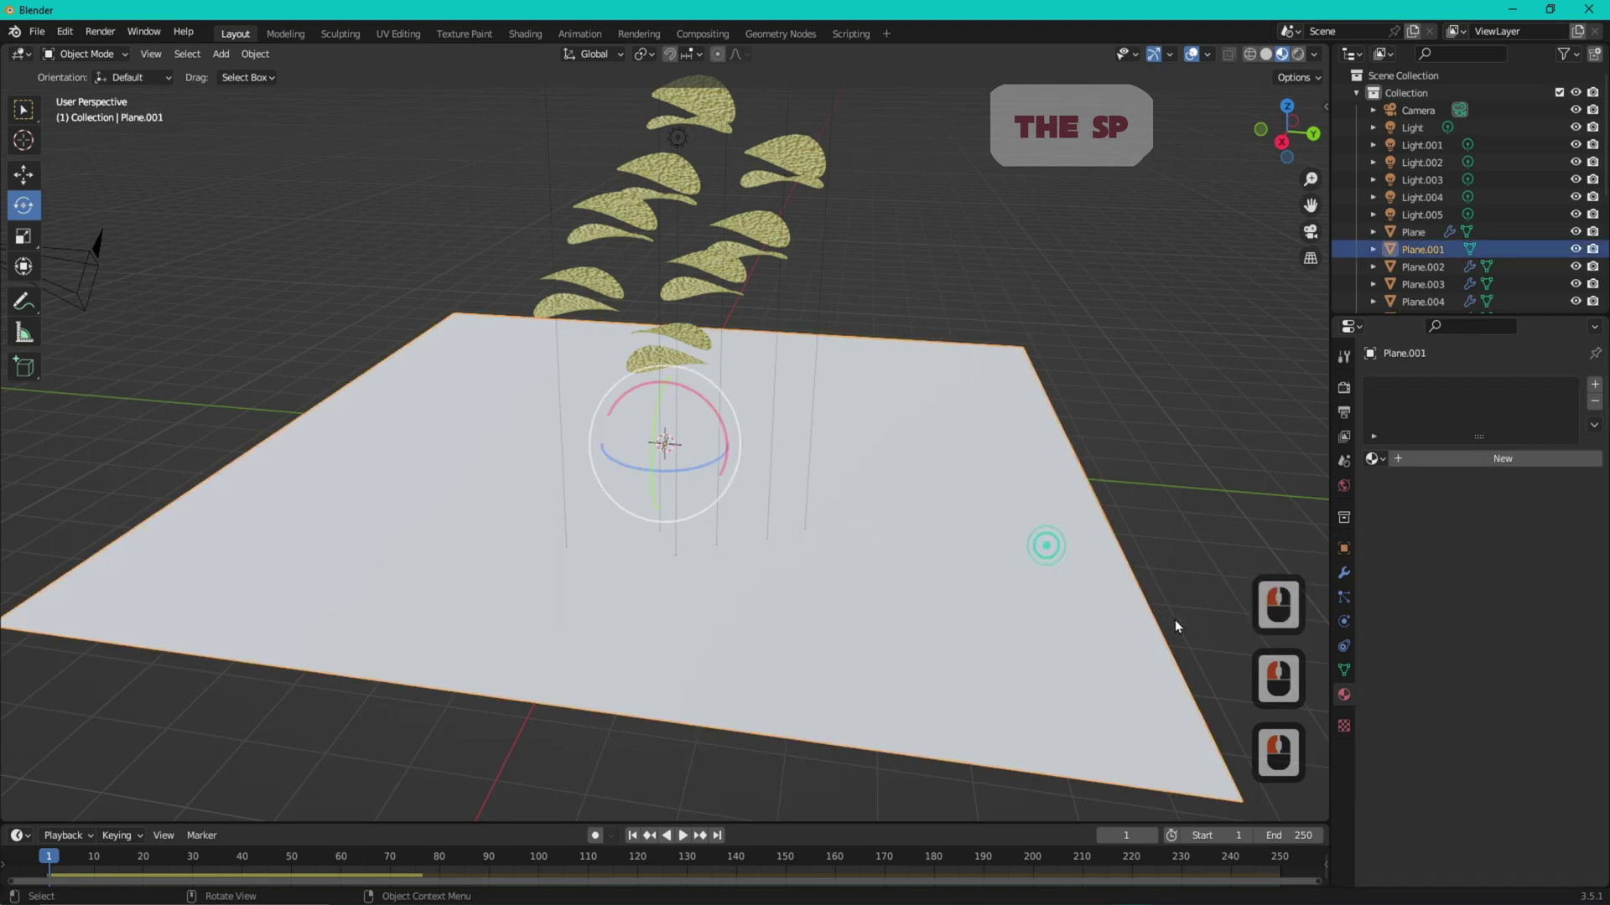
pyautogui.click(1474, 455)
pyautogui.click(1556, 644)
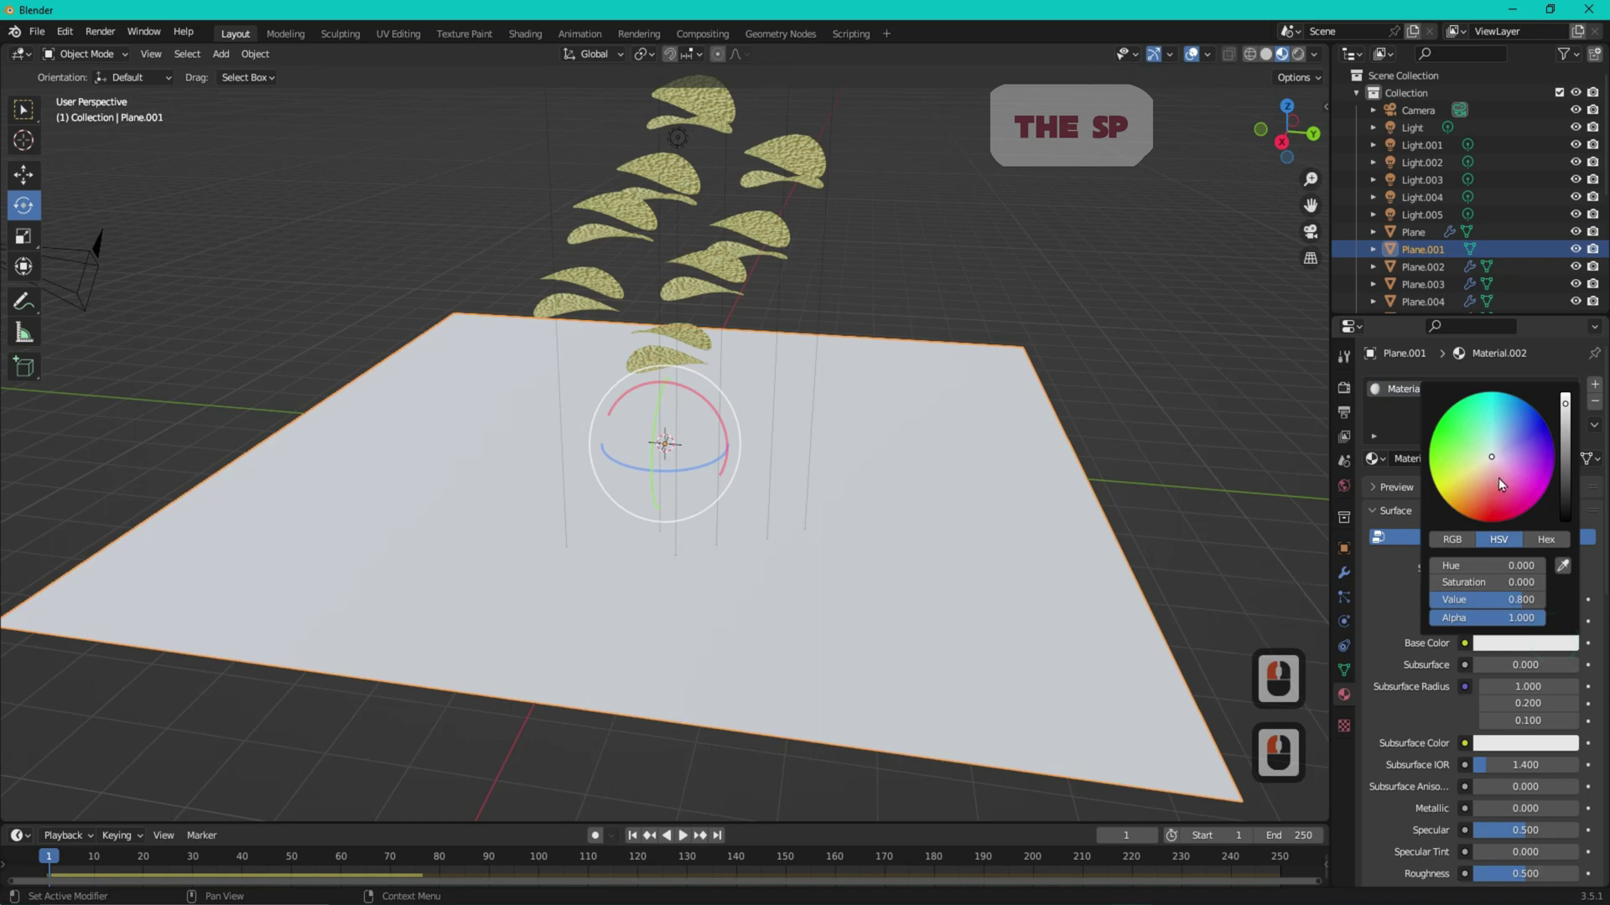
pyautogui.click(1497, 478)
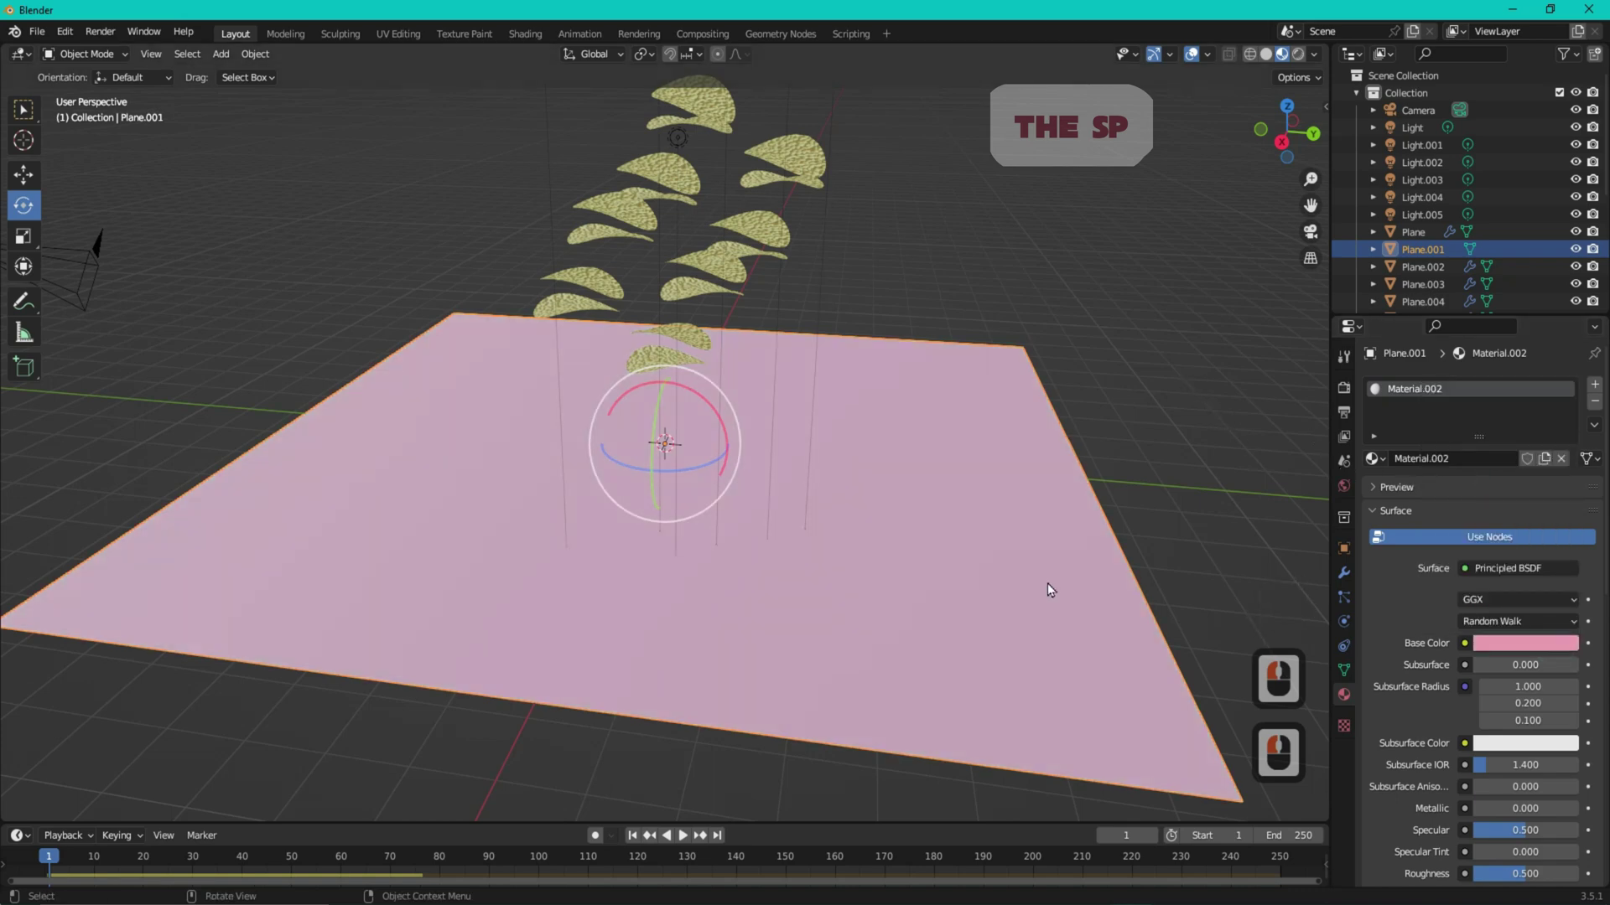